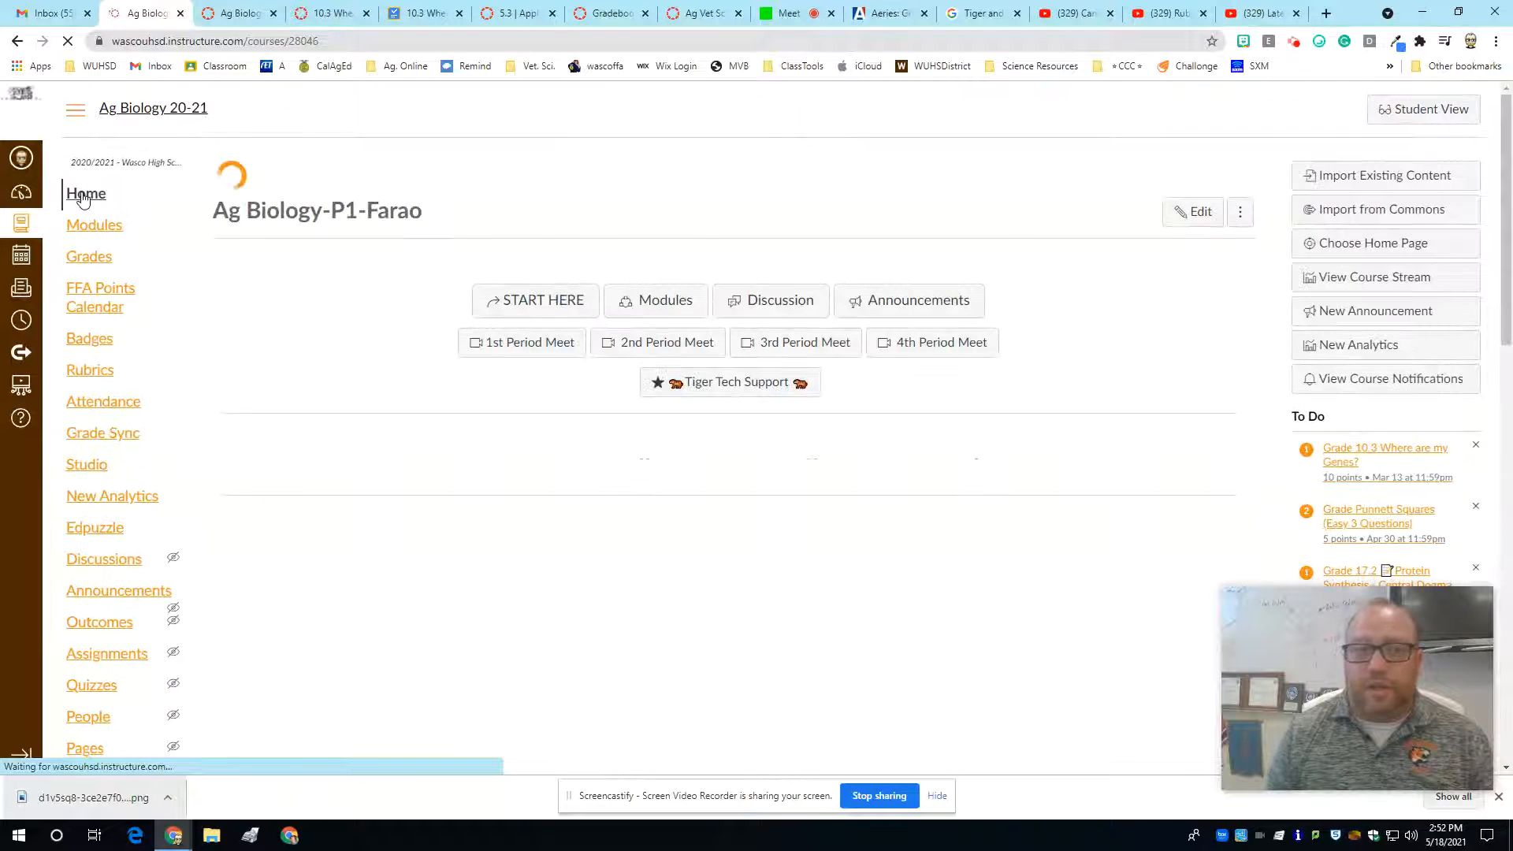
Open the SAE Final Submission 2021 assignment from the modules of the Vet Science 20-21 course.
click(26, 227)
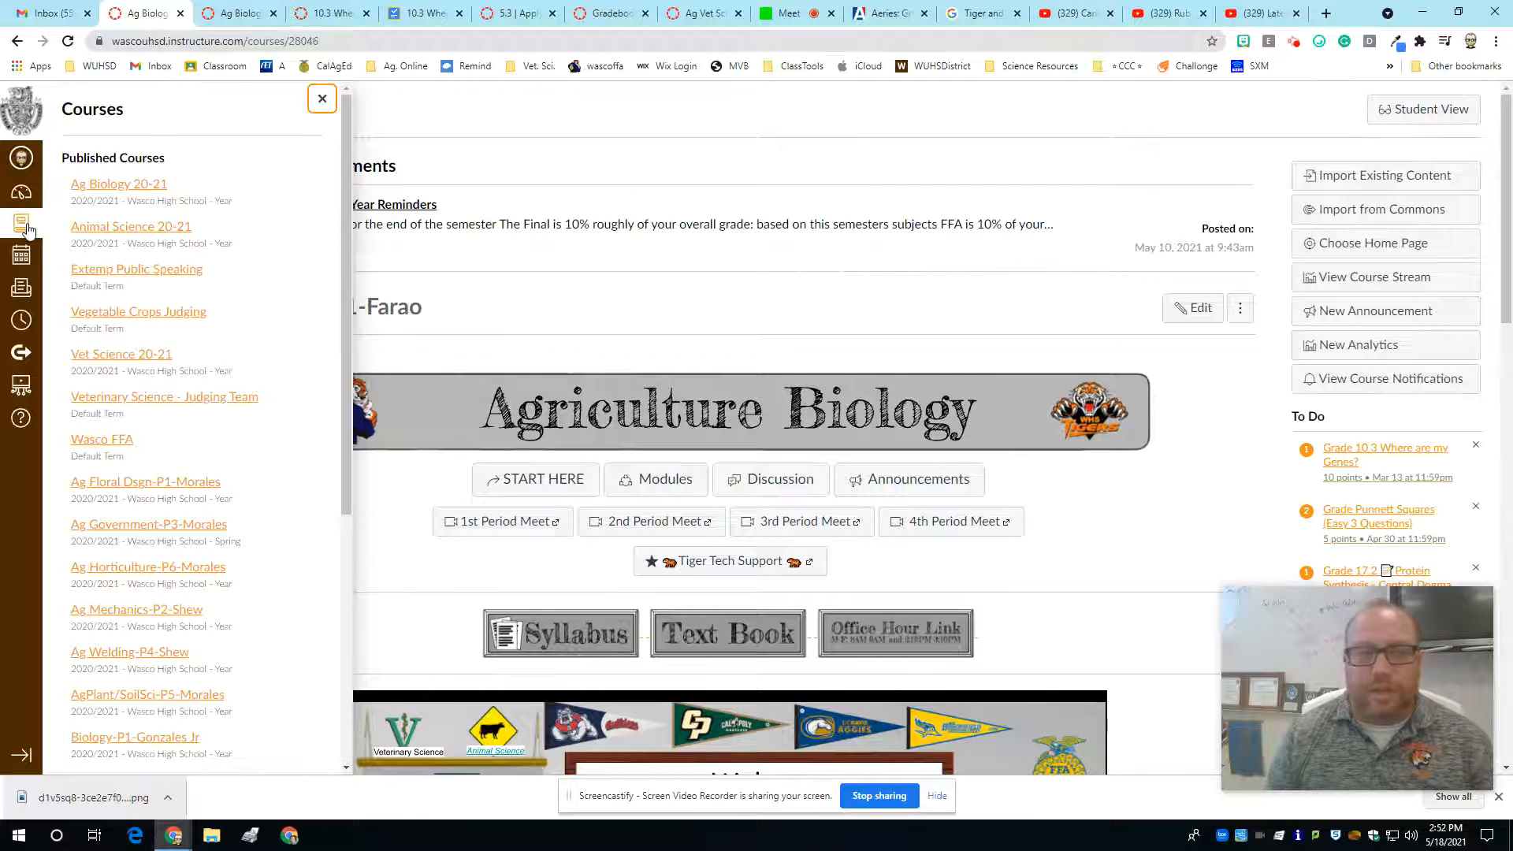
click(117, 354)
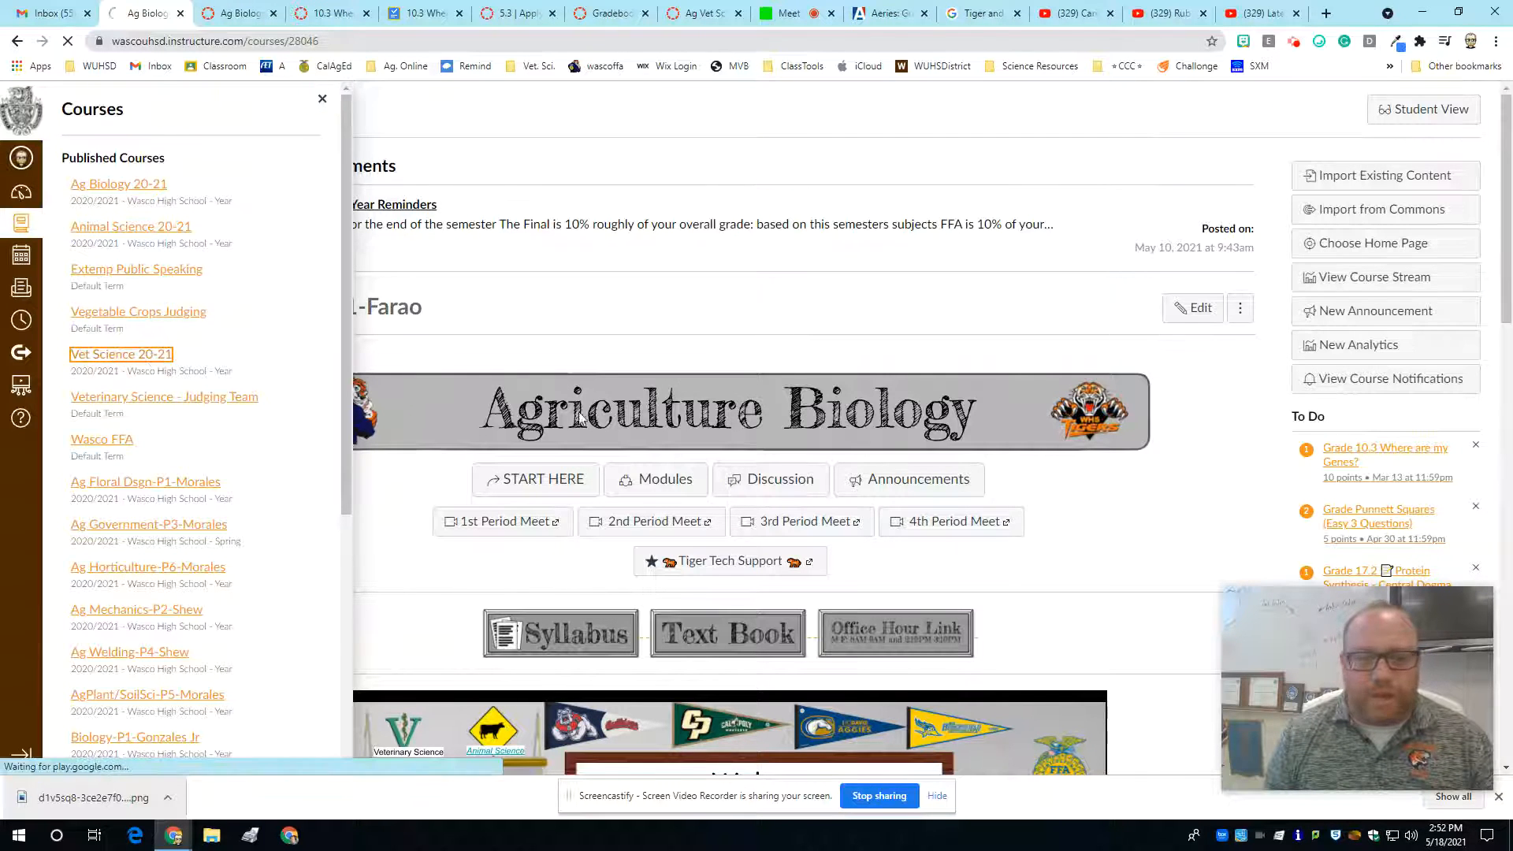
click(1299, 46)
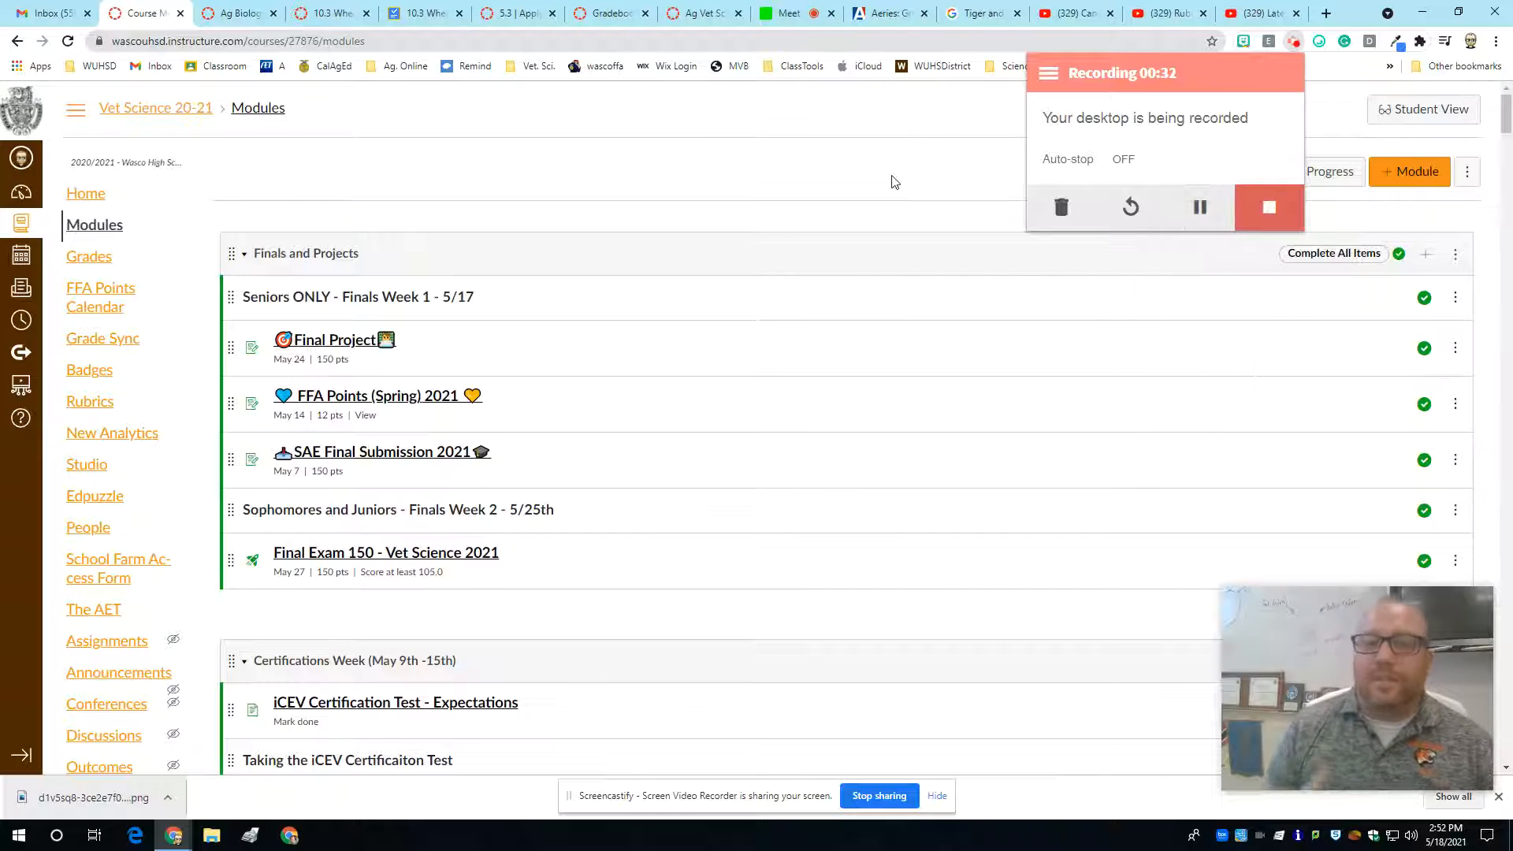
click(752, 179)
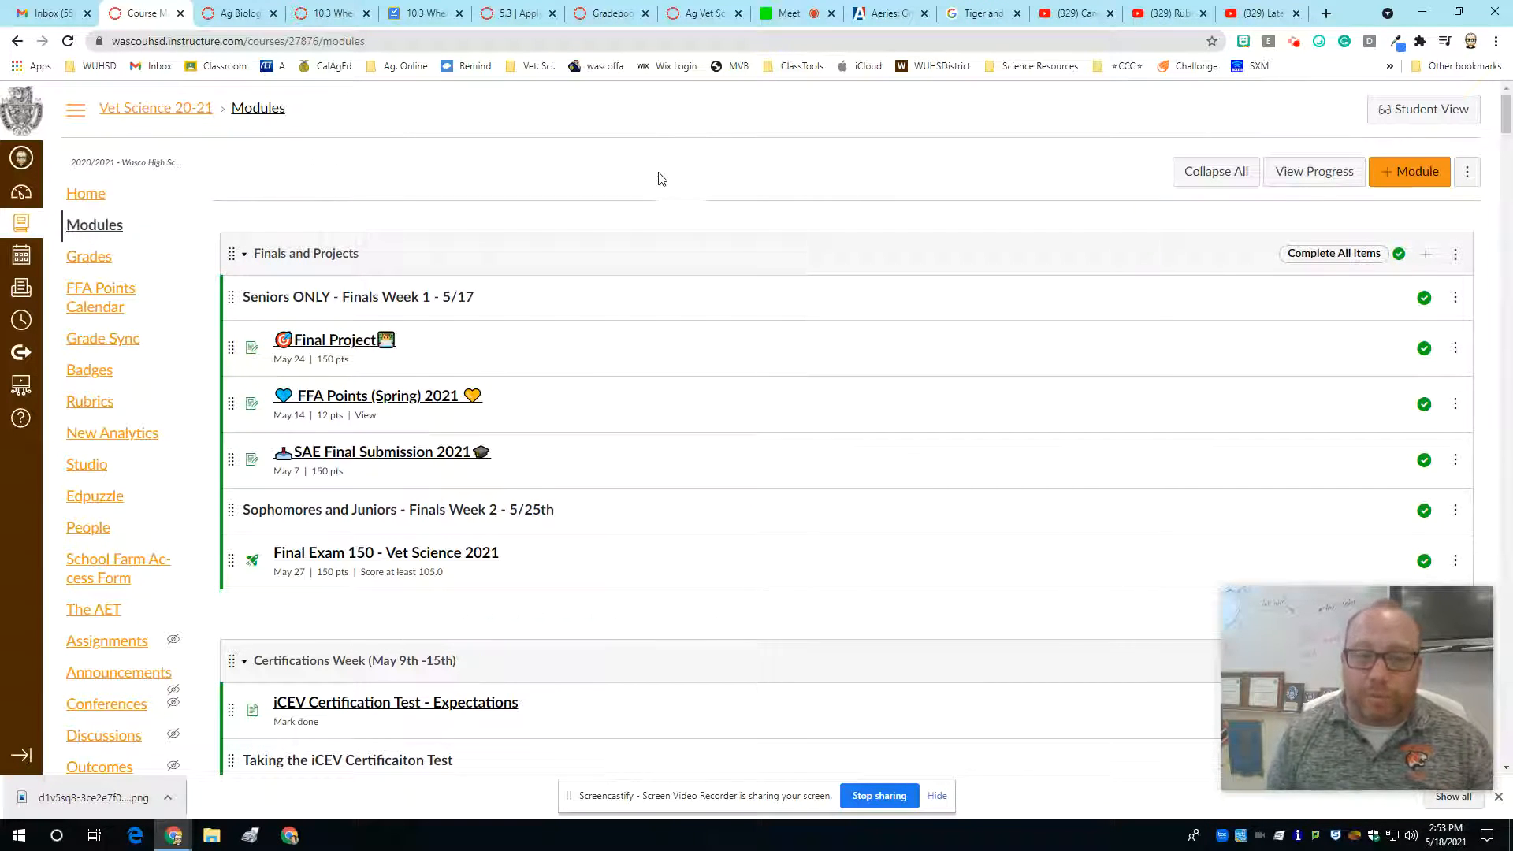
click(376, 462)
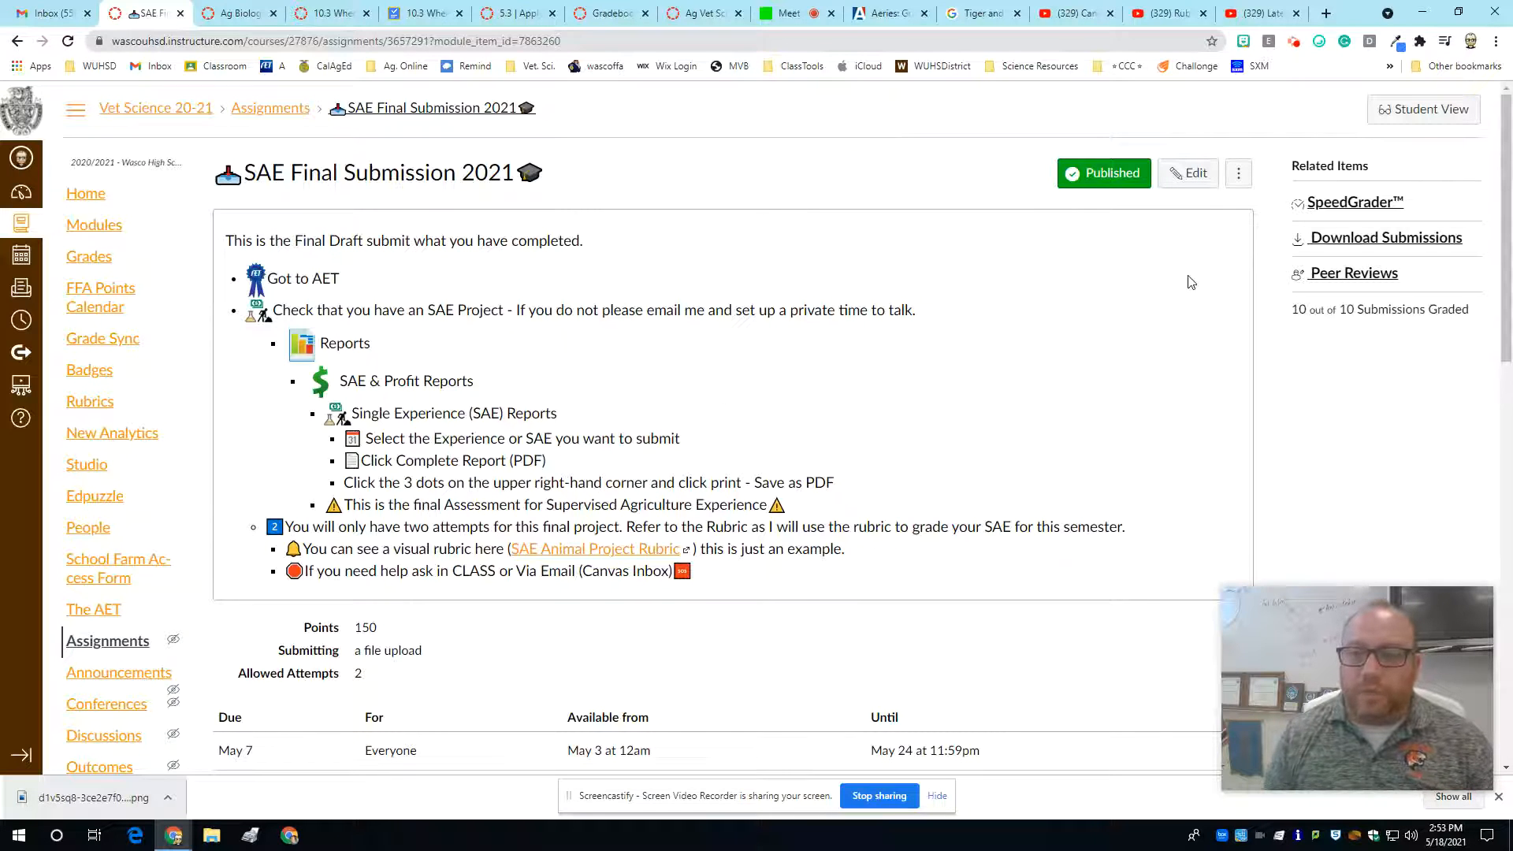
Review the SAE Project Rubric's criteria and point ratings below the assignment instructions.
scroll(1078, 378, down, 5)
scroll(672, 255, down, 4)
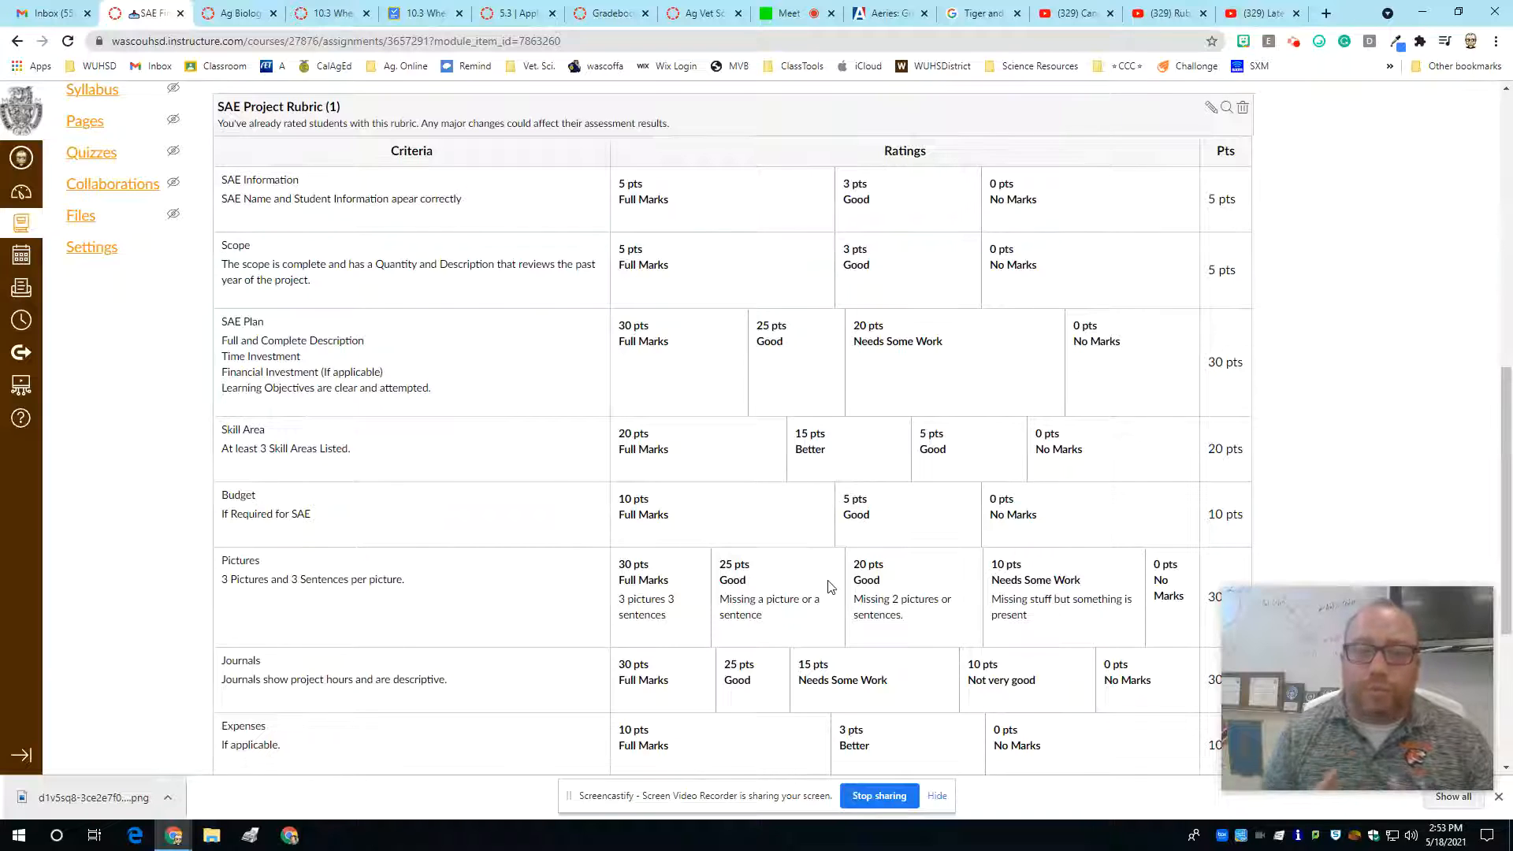
scroll(828, 587, down, 4)
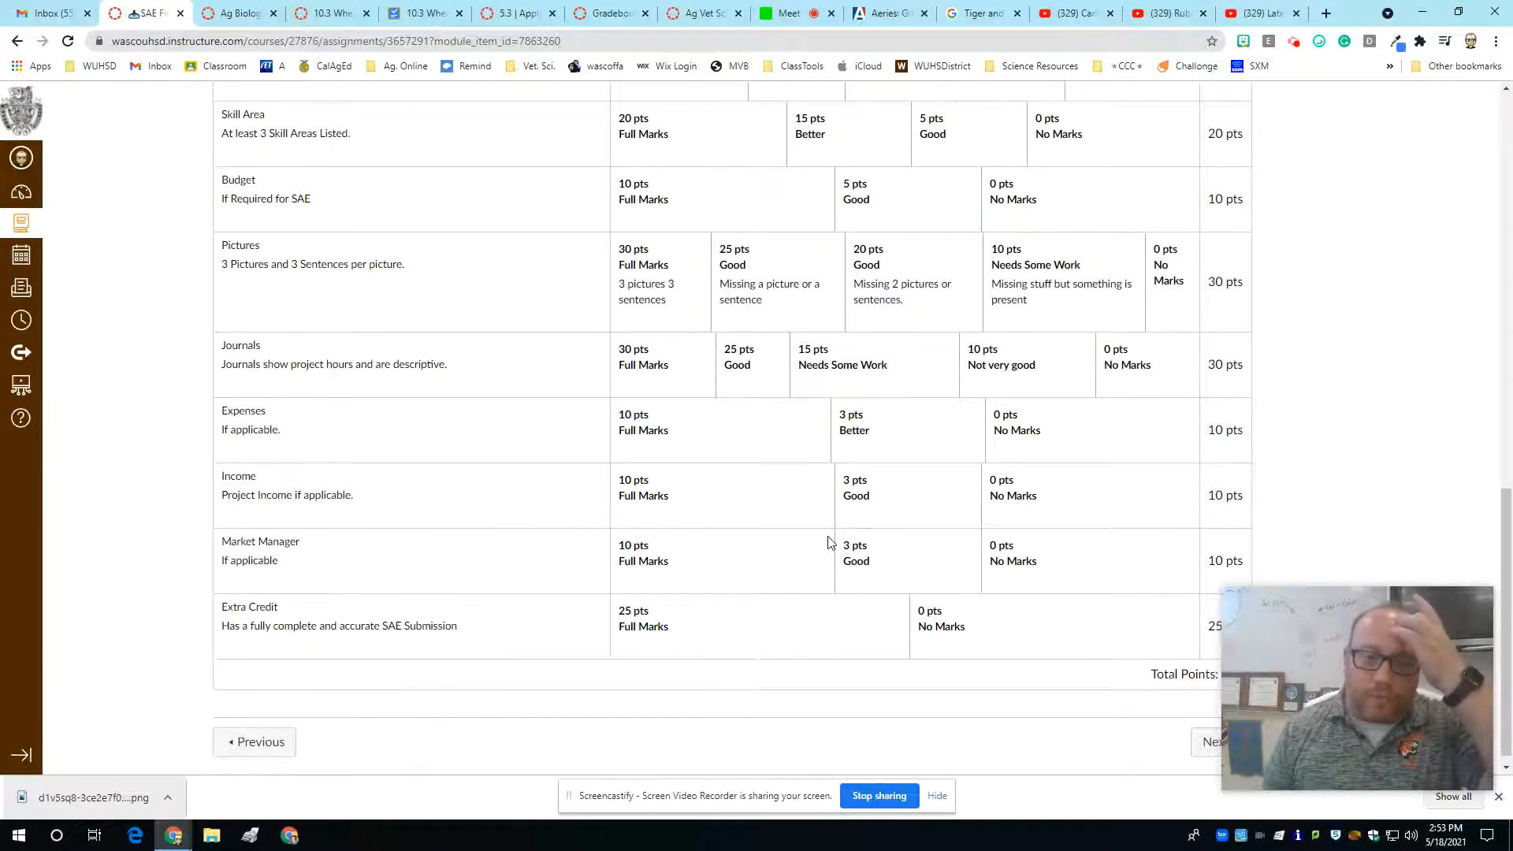
scroll(580, 580, up, 6)
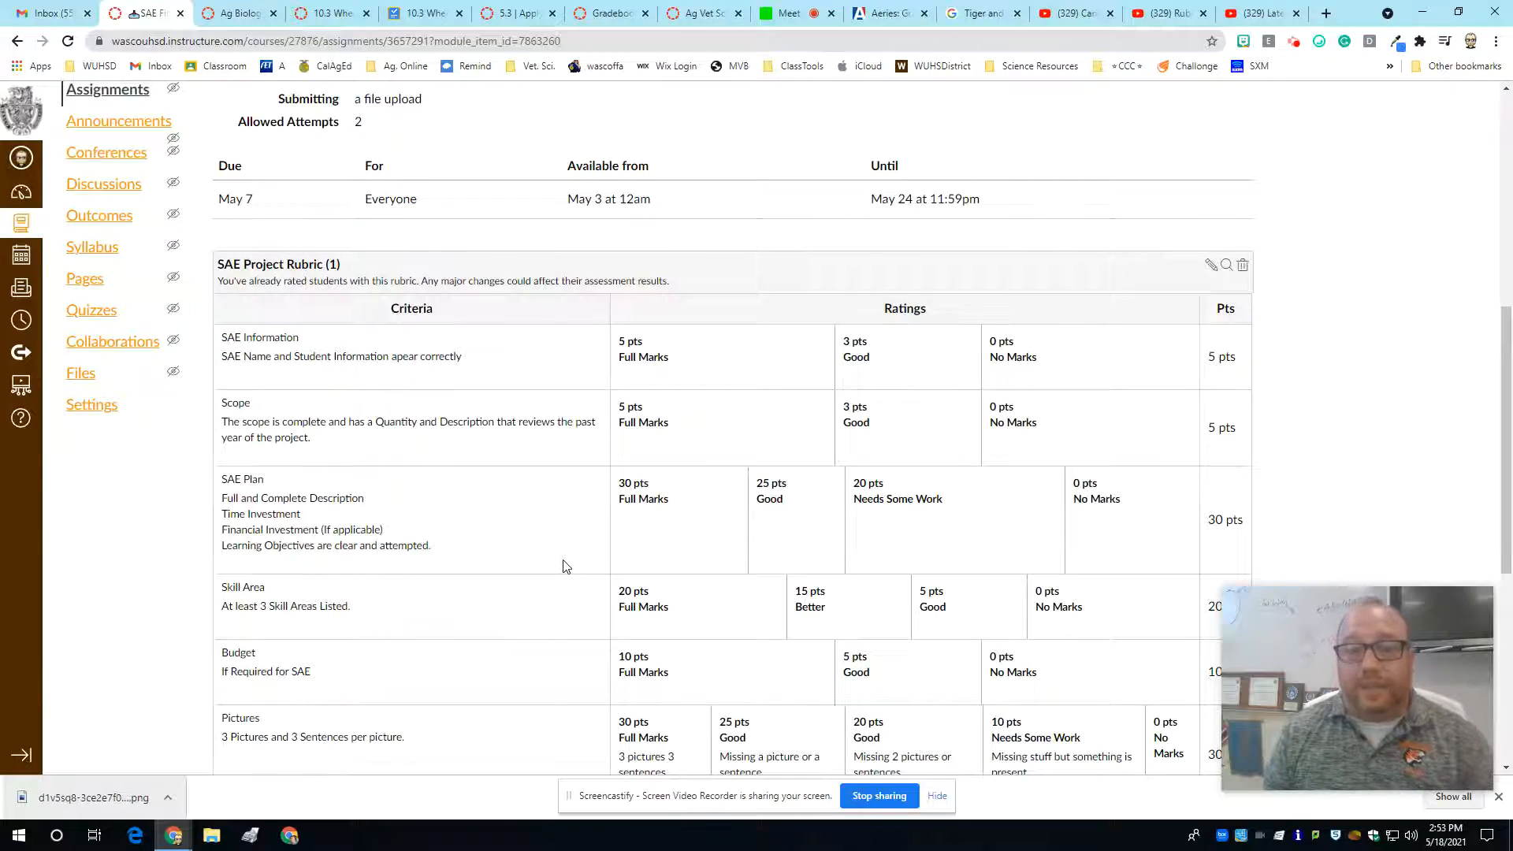
scroll(499, 398, down, 6)
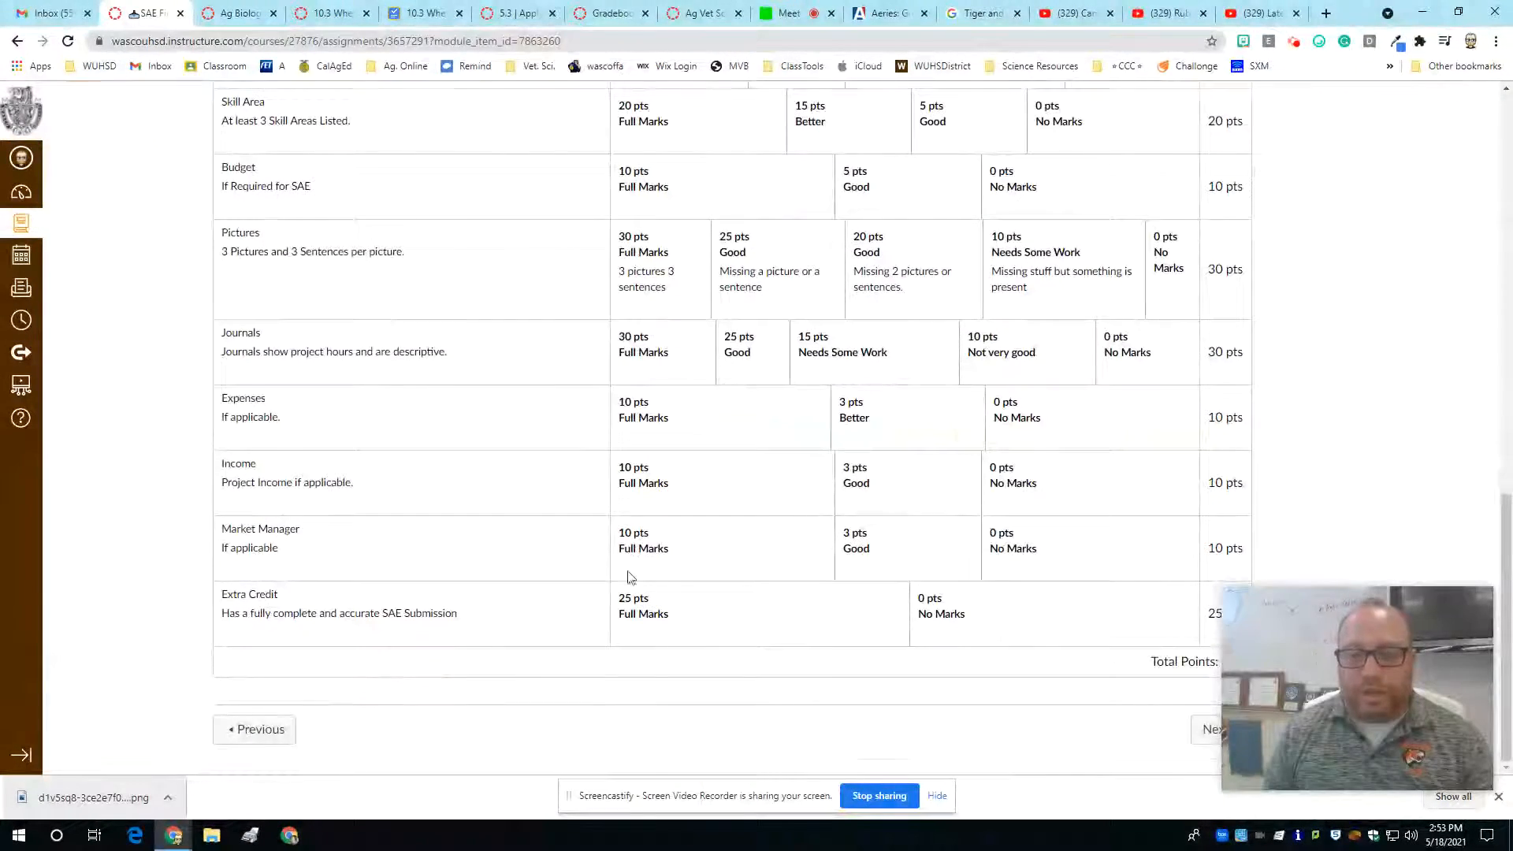
scroll(628, 577, up, 12)
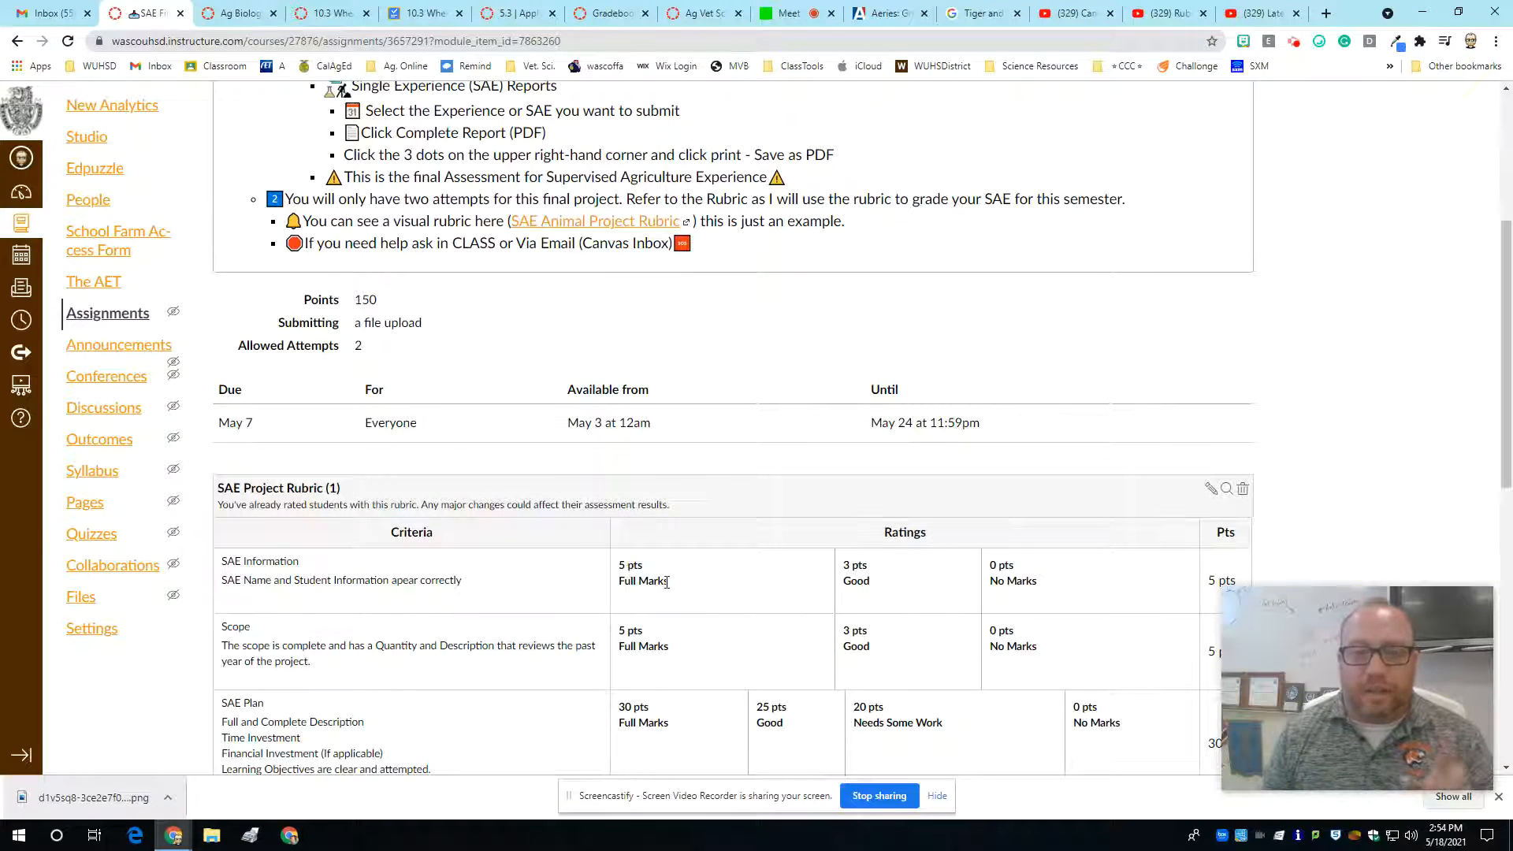
scroll(906, 591, up, 5)
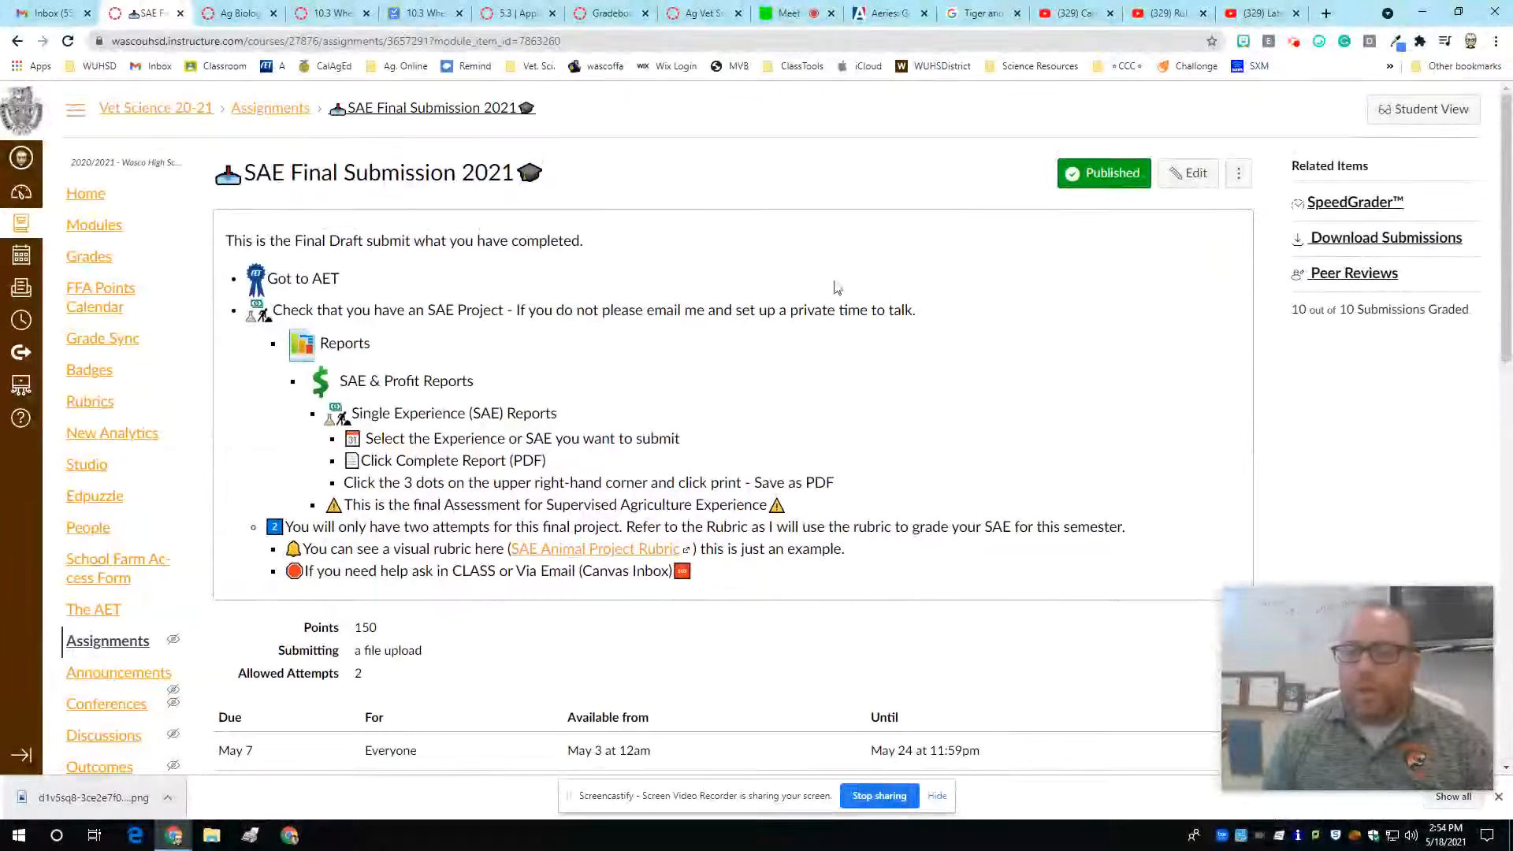
Open the assignment in SpeedGrader and switch to the second-to-last student in the student list.
click(1355, 202)
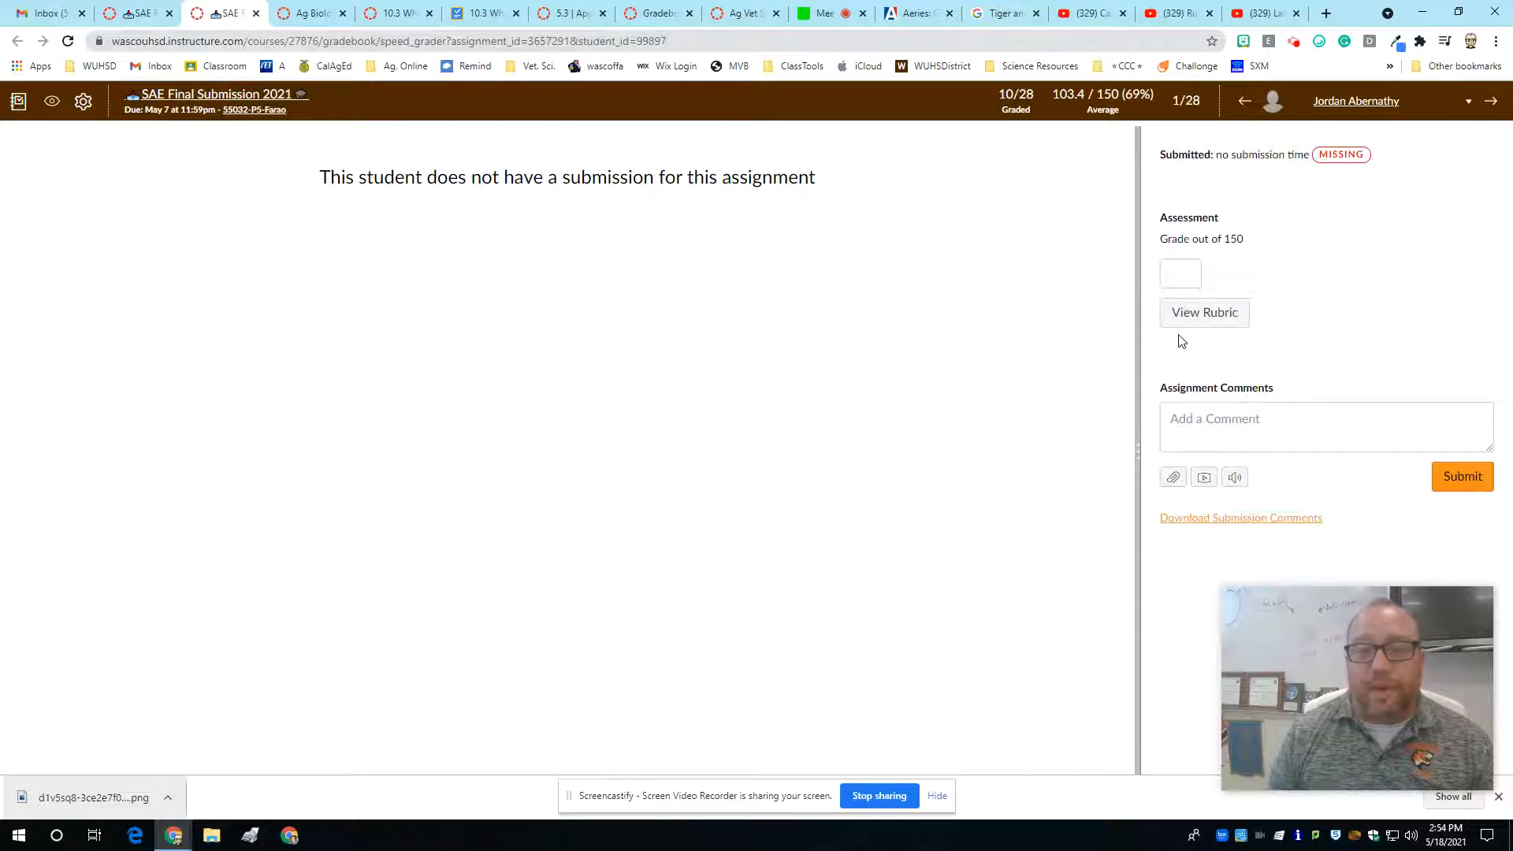
click(1371, 102)
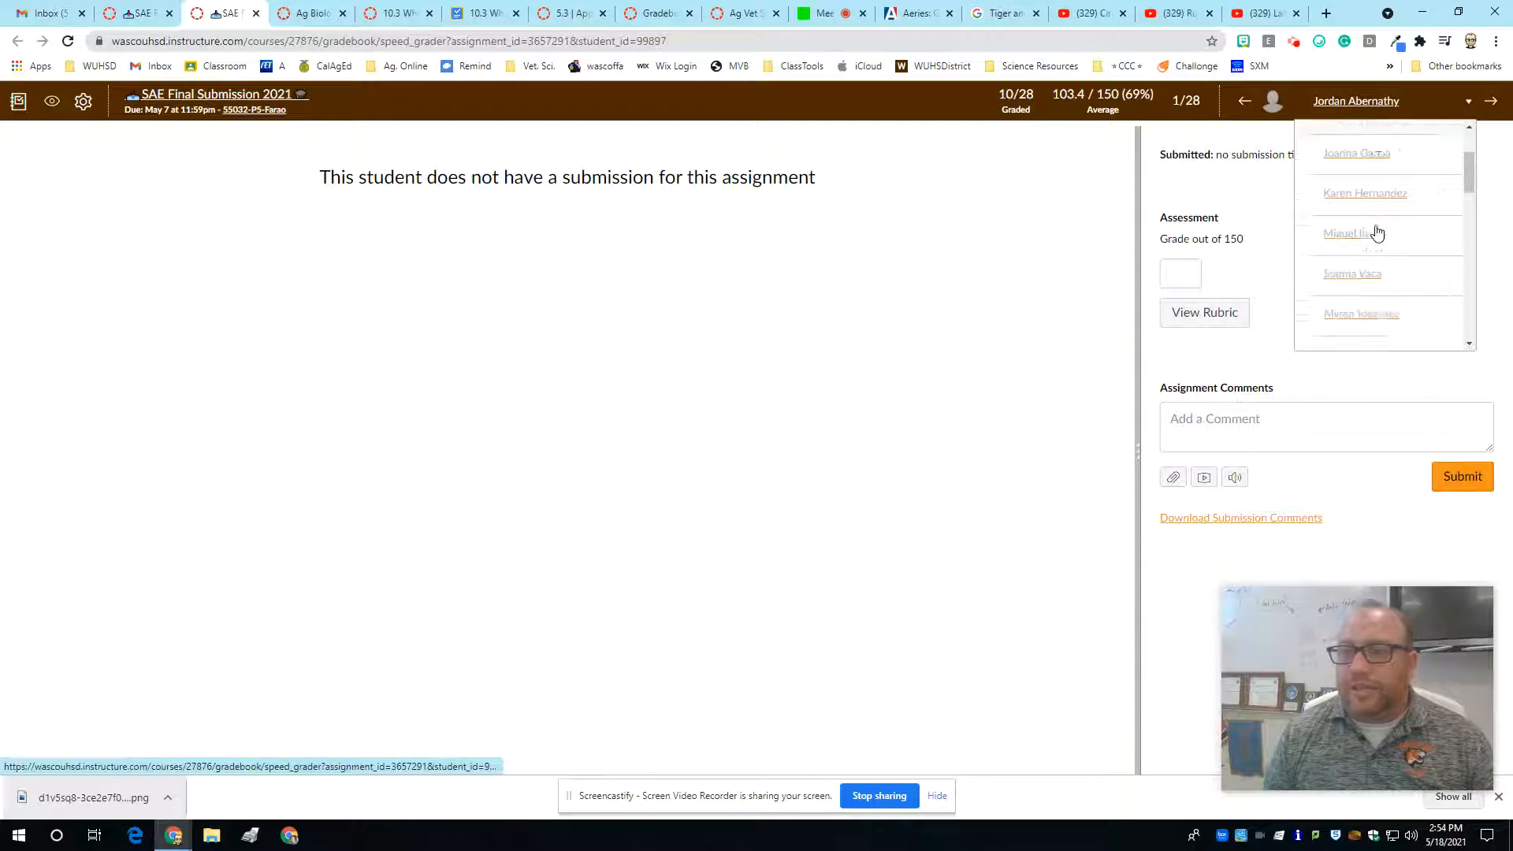
scroll(1377, 232, down, 10)
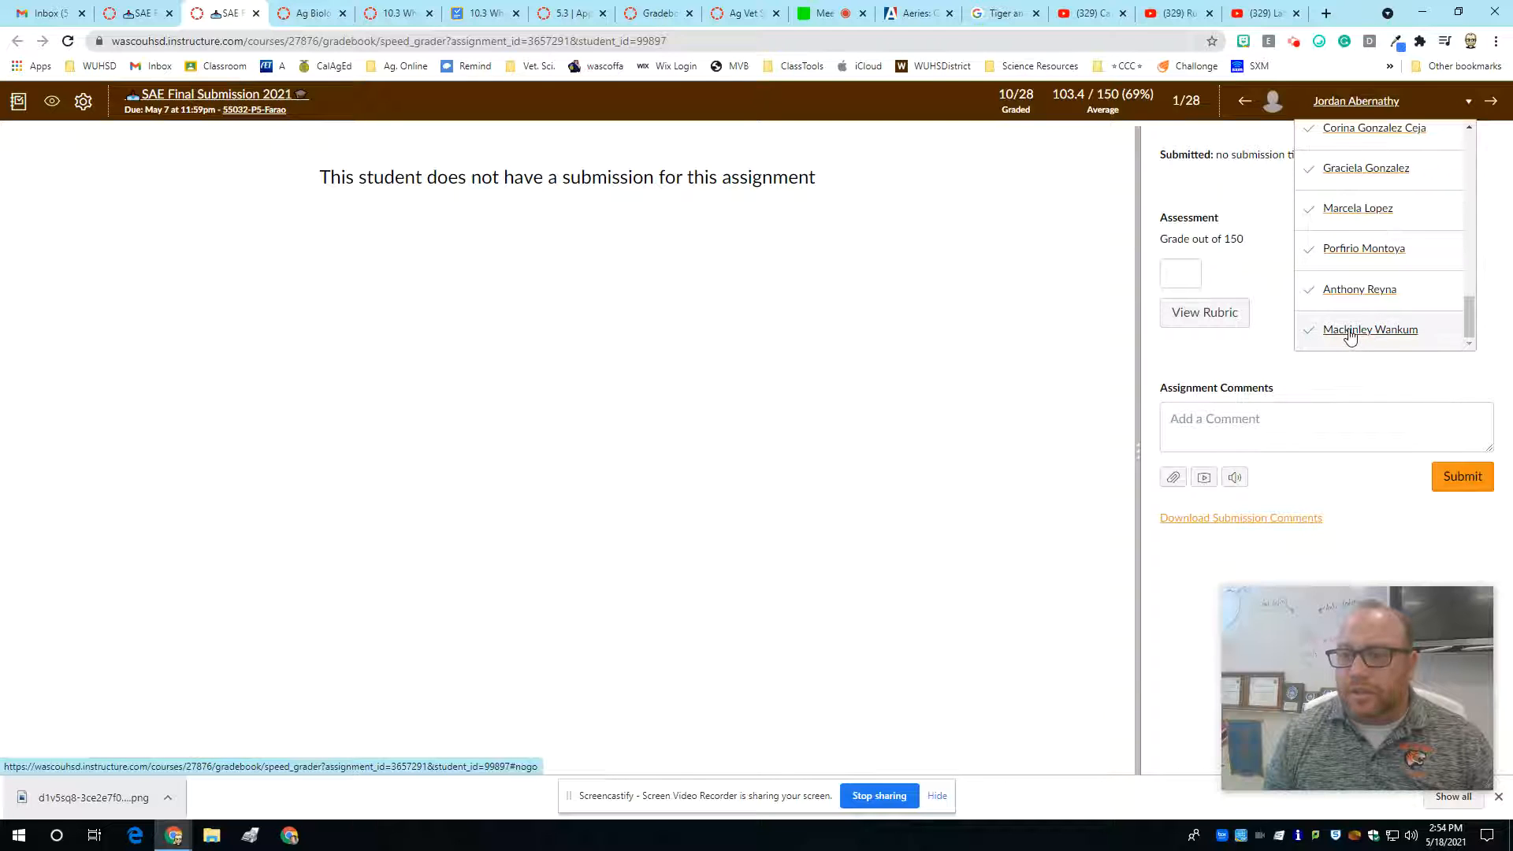
click(1343, 292)
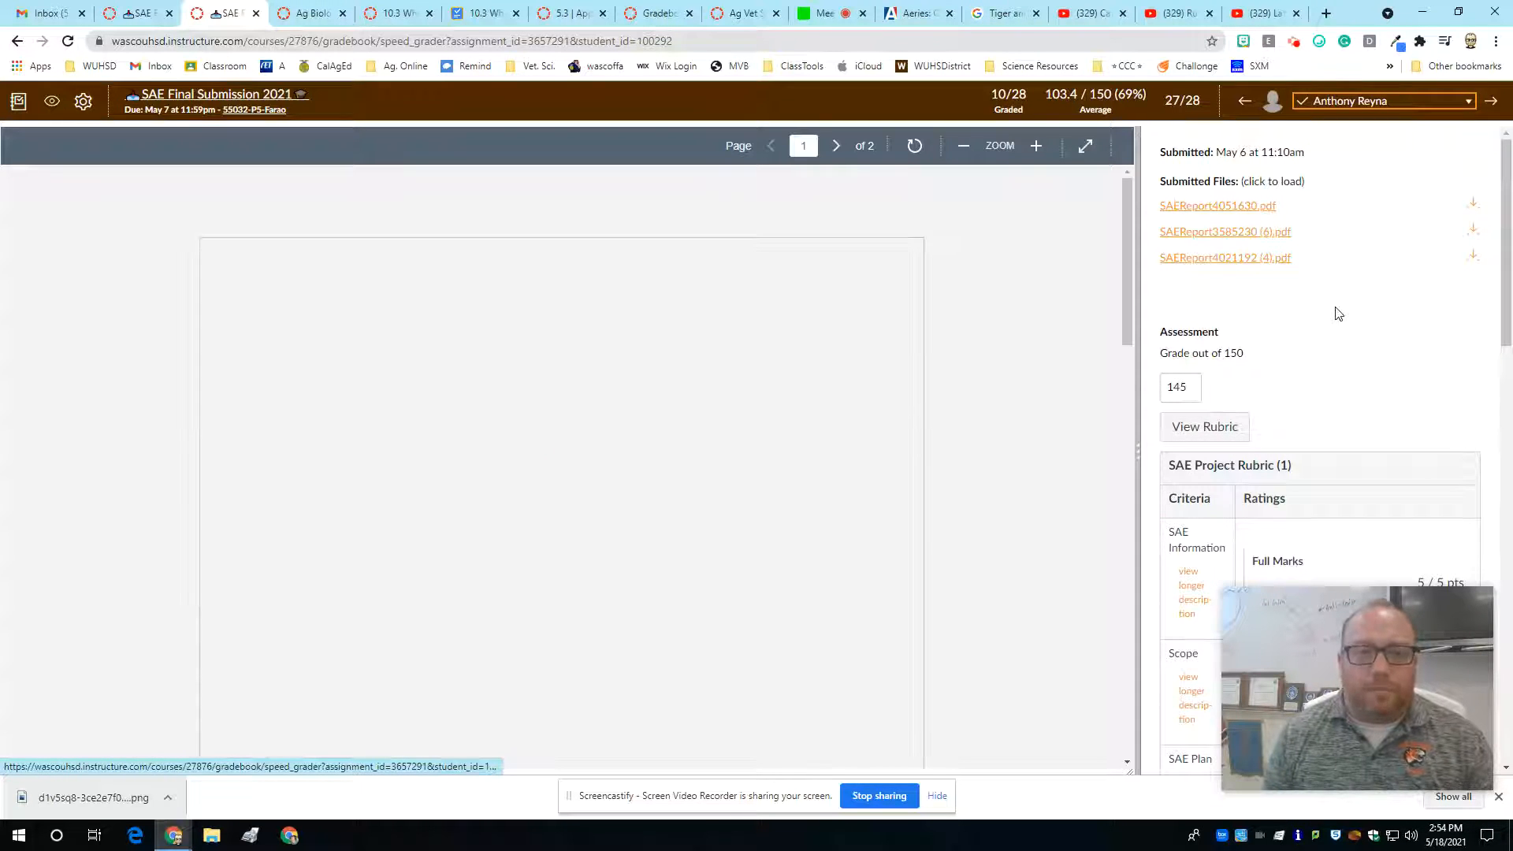
Look through both pages of the student's submitted file SAEReport4051630.pdf.
scroll(787, 425, down, 2)
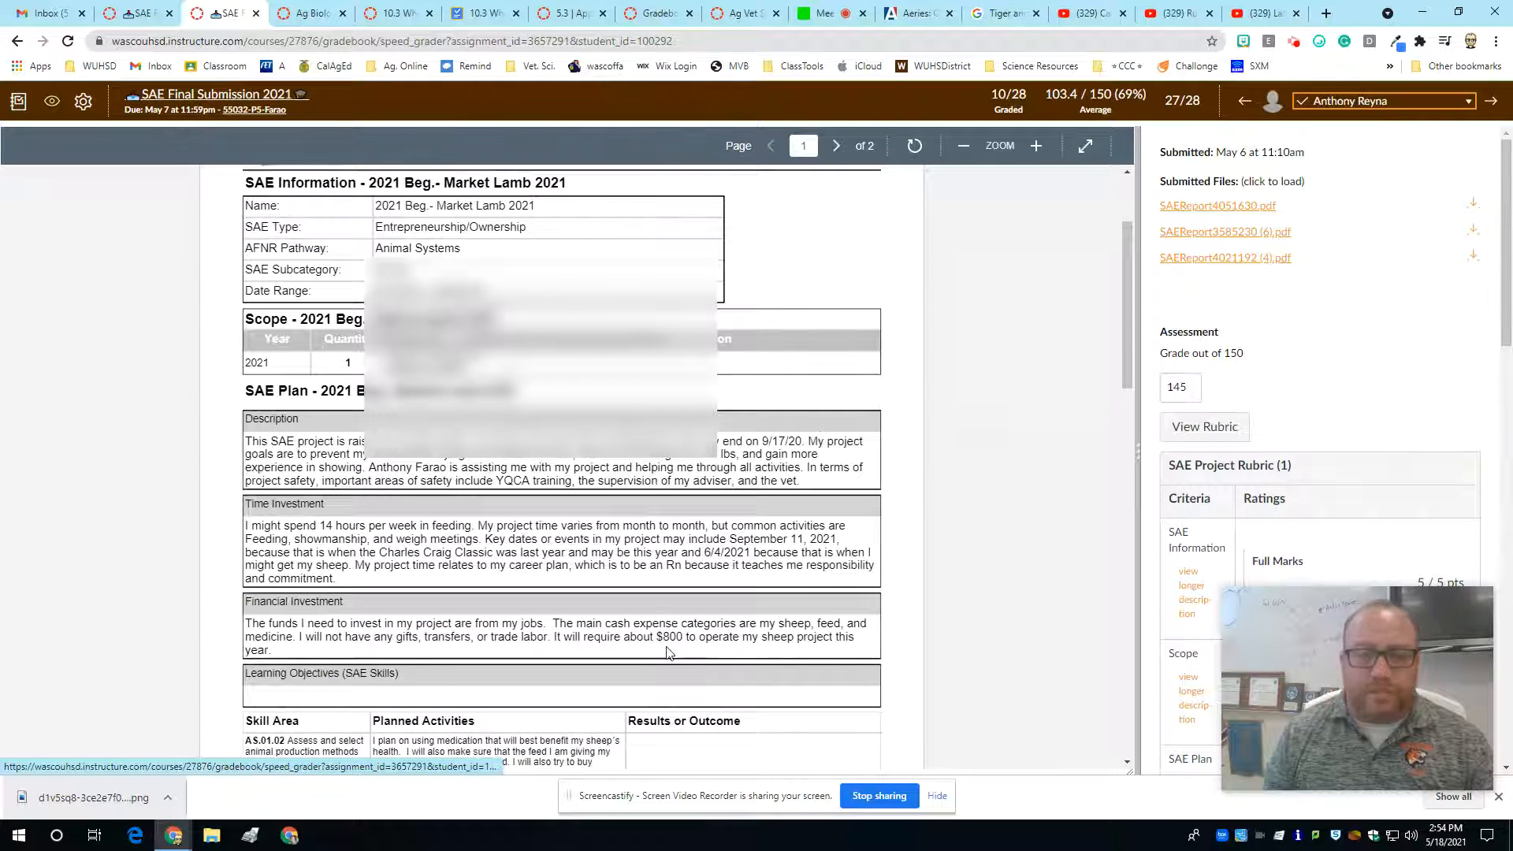
scroll(478, 482, down, 10)
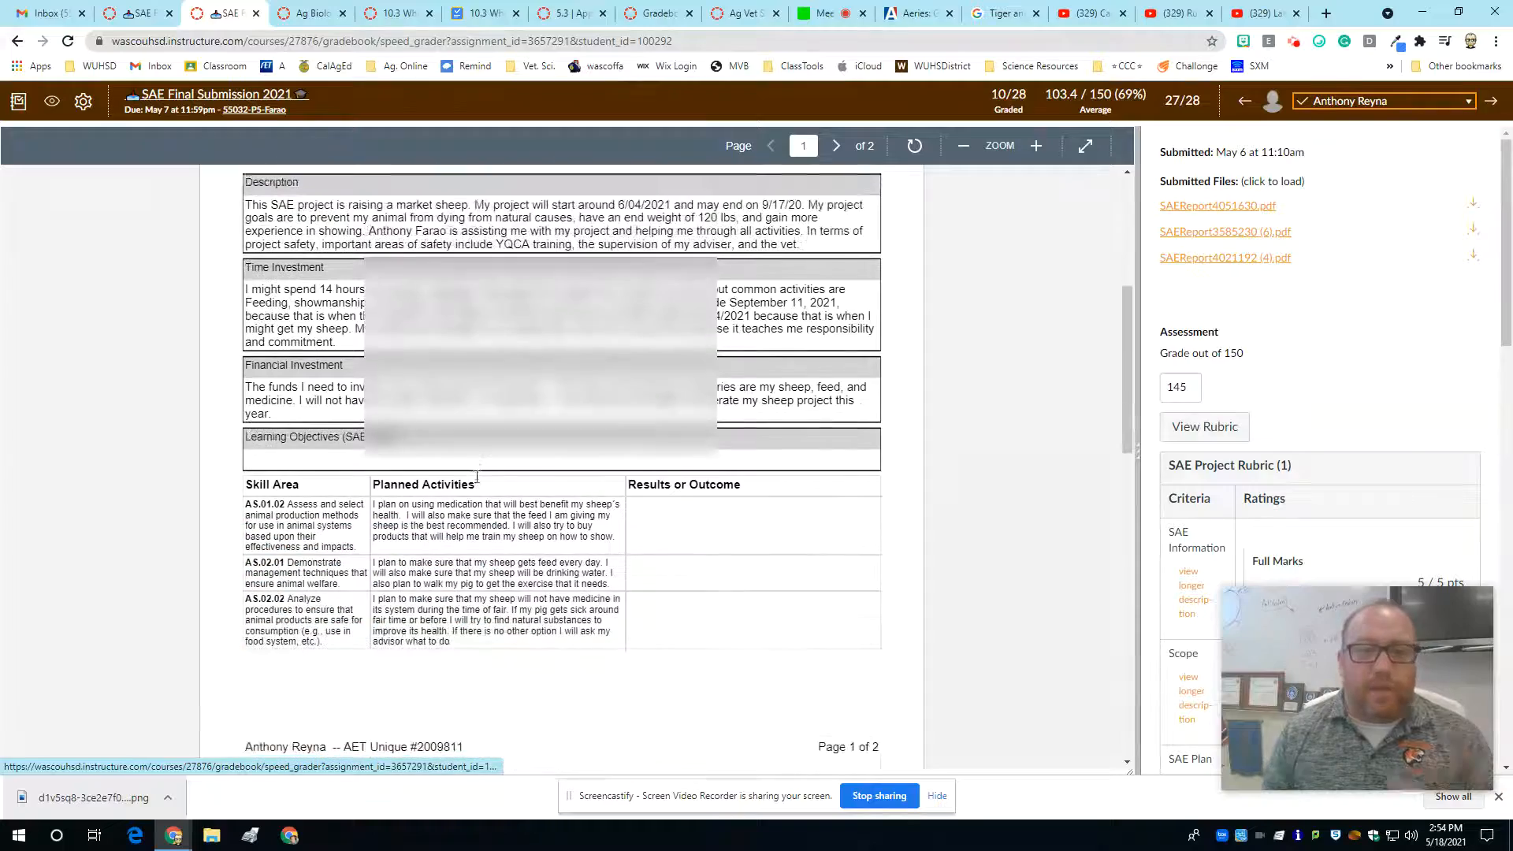
scroll(478, 482, down, 7)
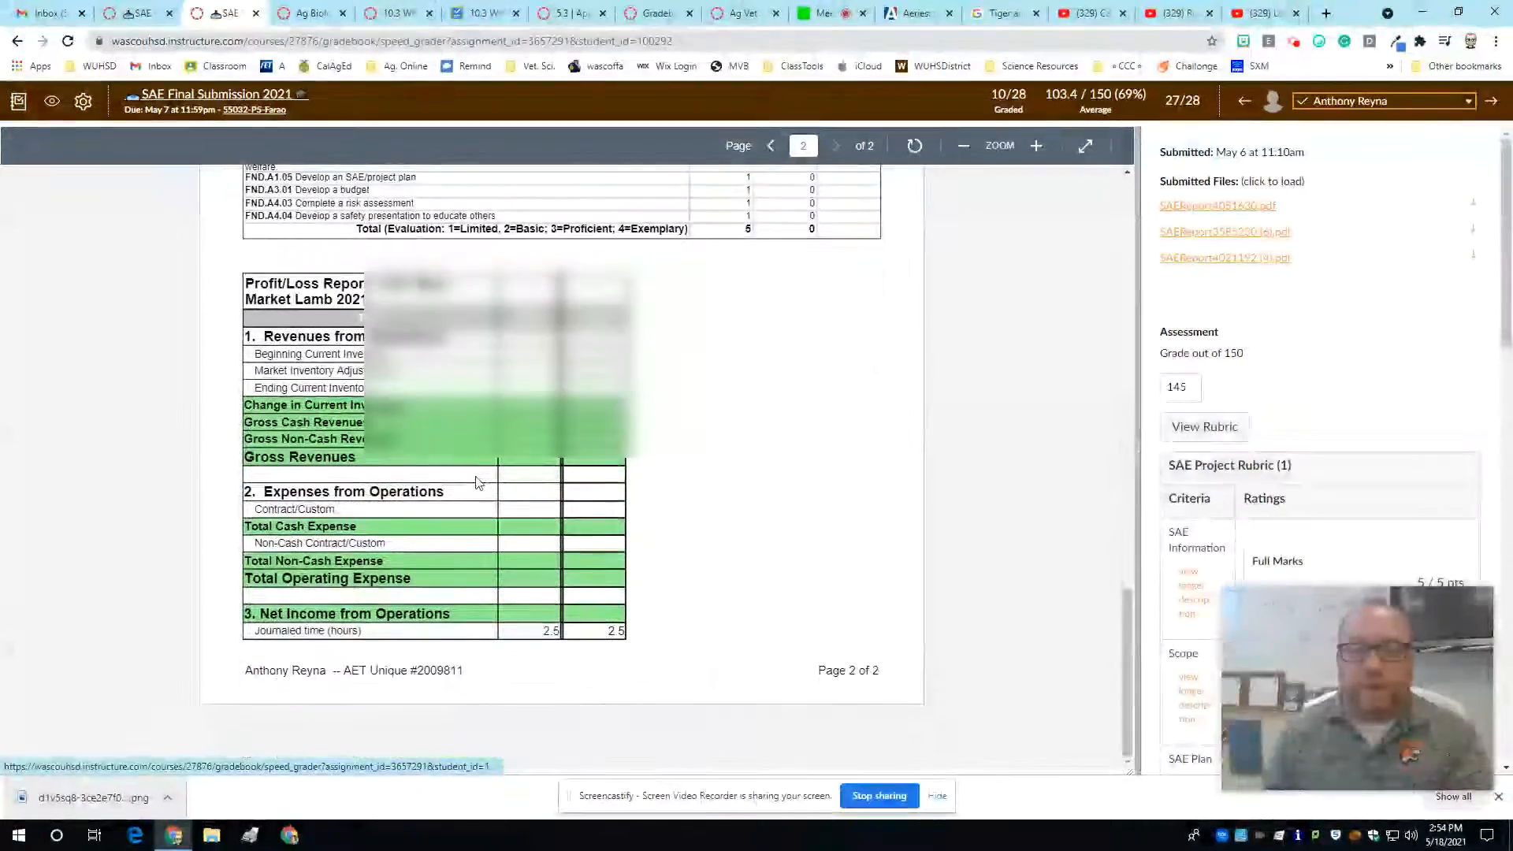
click(1243, 208)
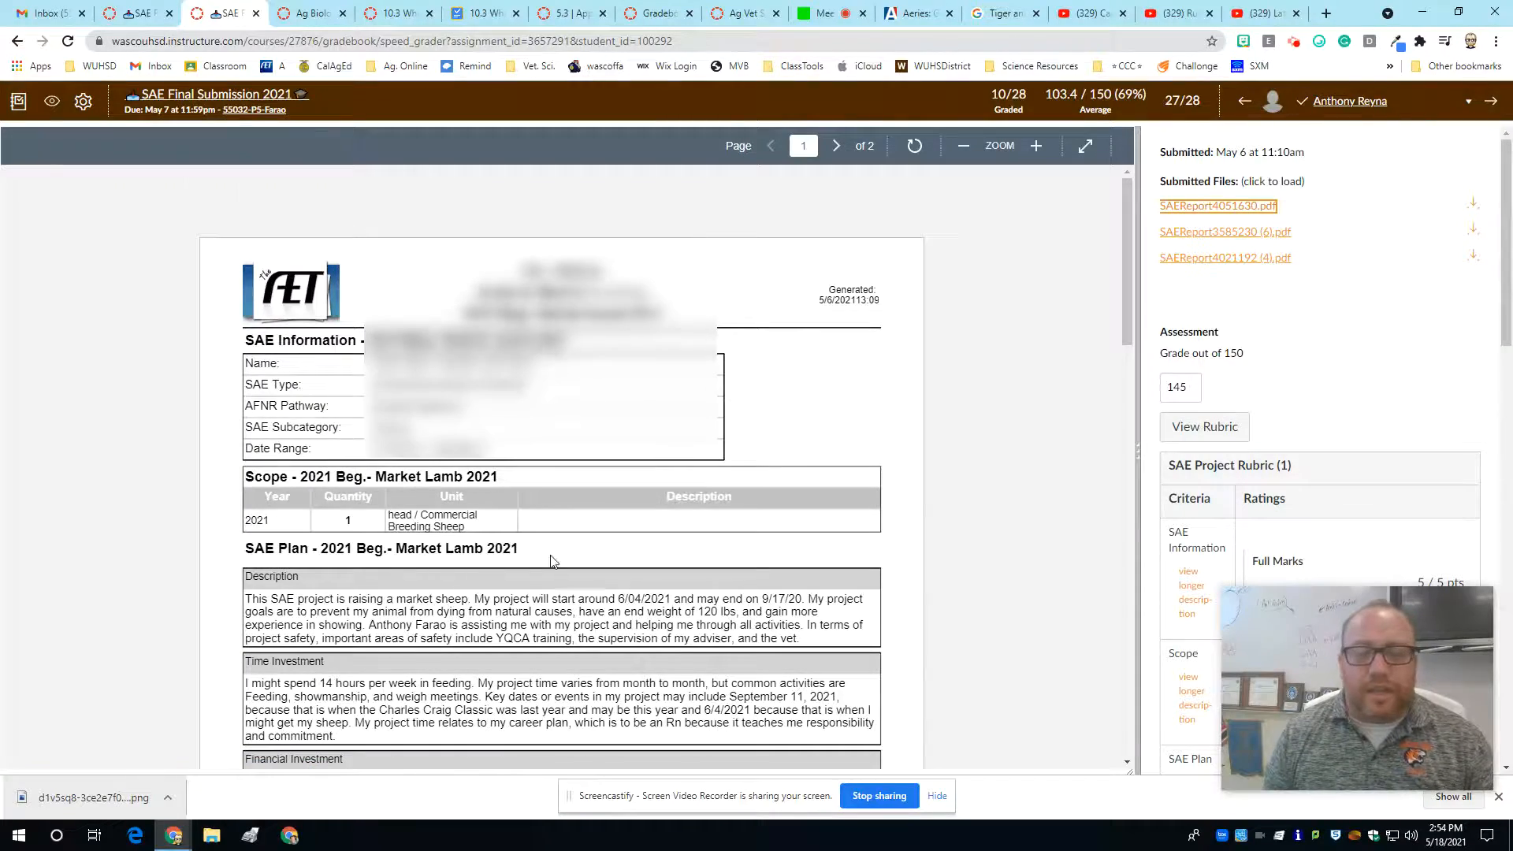
scroll(554, 562, down, 15)
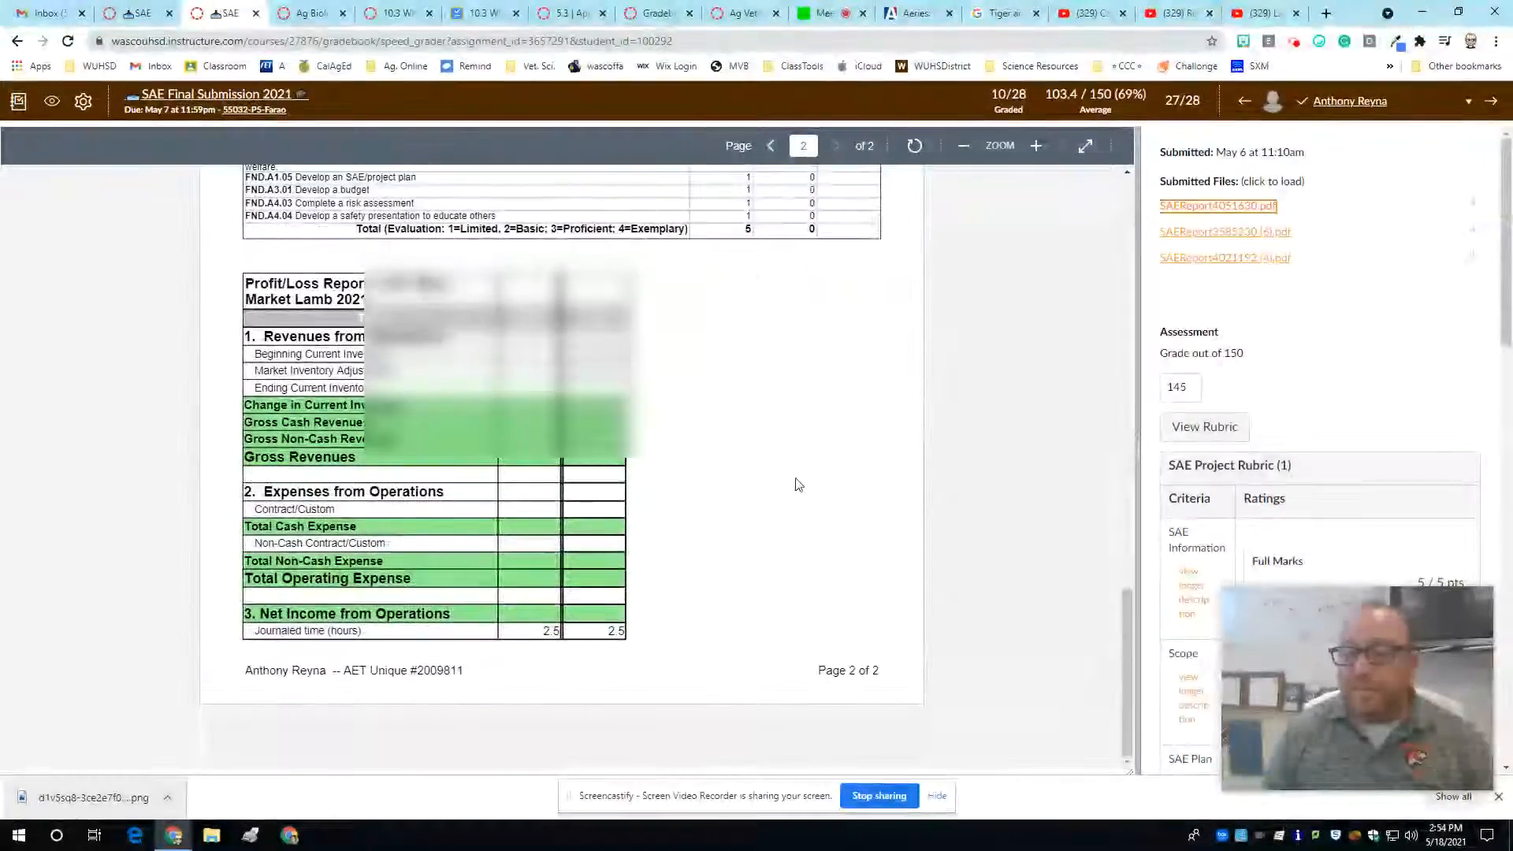
scroll(795, 485, up, 10)
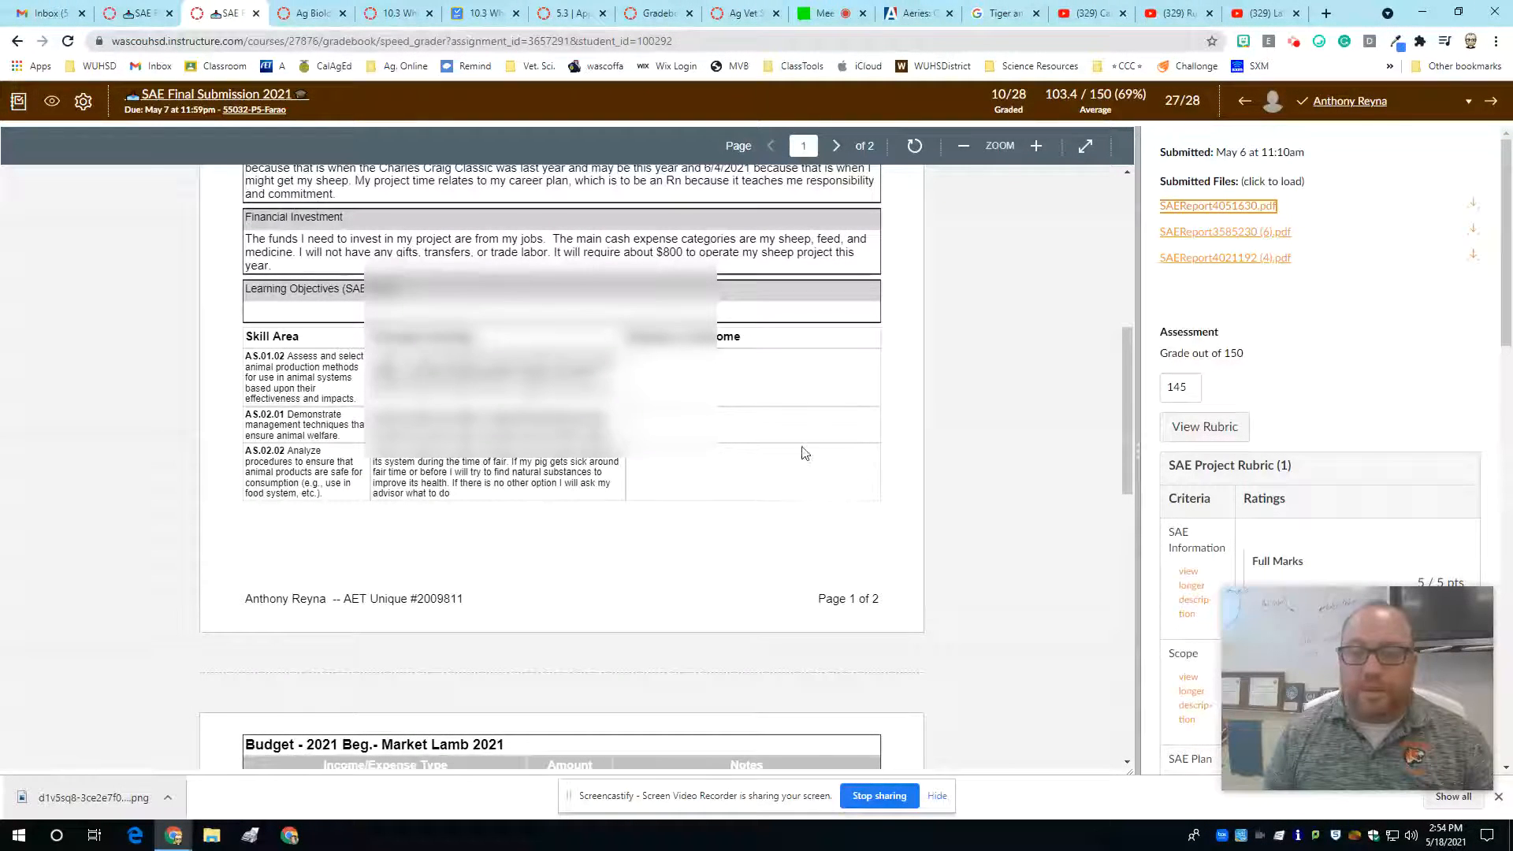
Load the submitted file SAEReport3585230 (6).pdf and read its first page.
click(1219, 233)
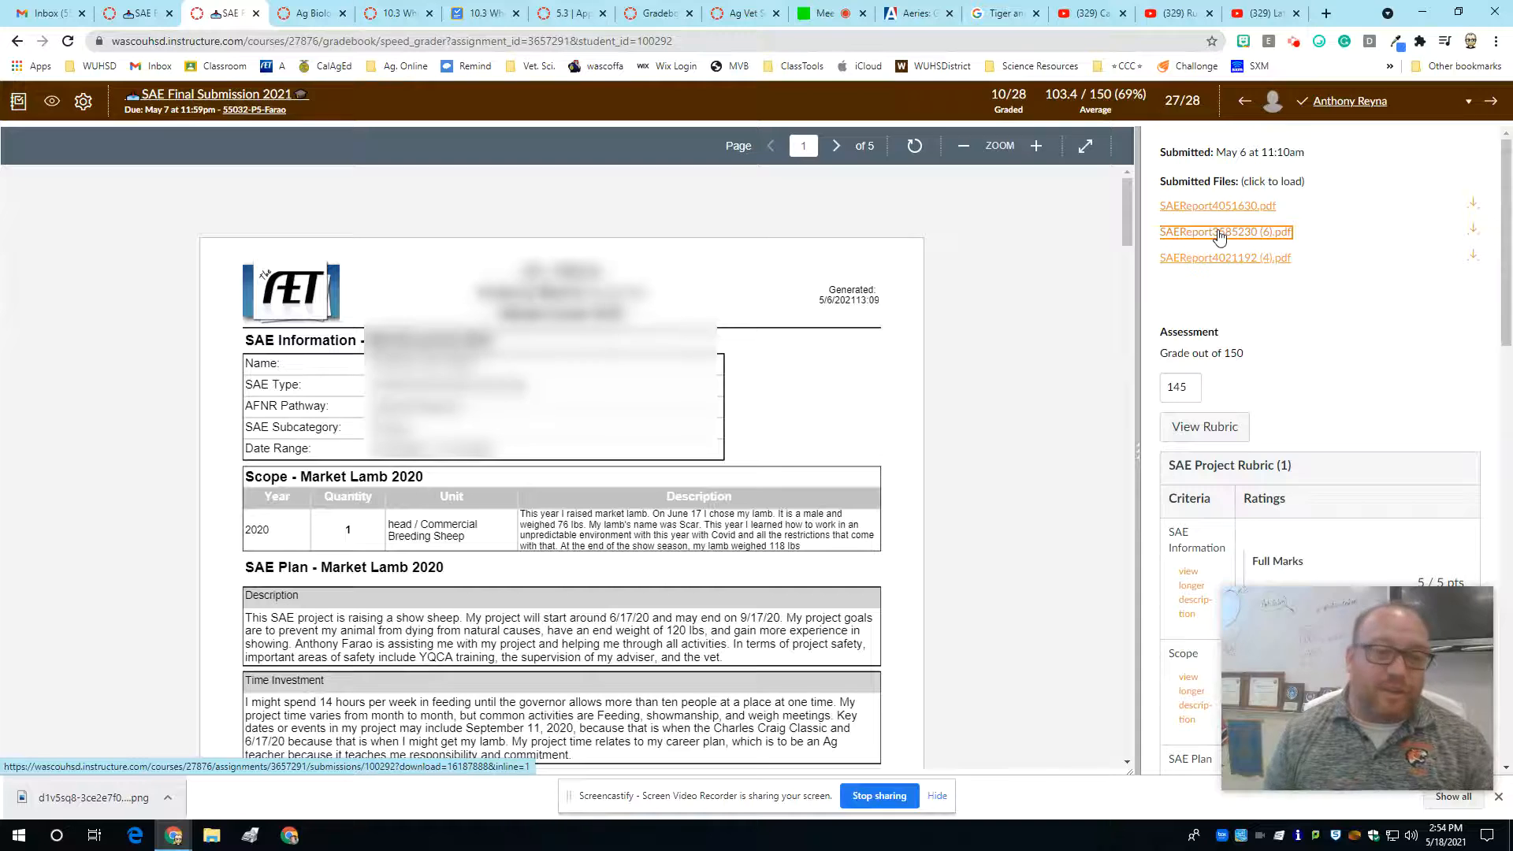
scroll(661, 560, down, 1)
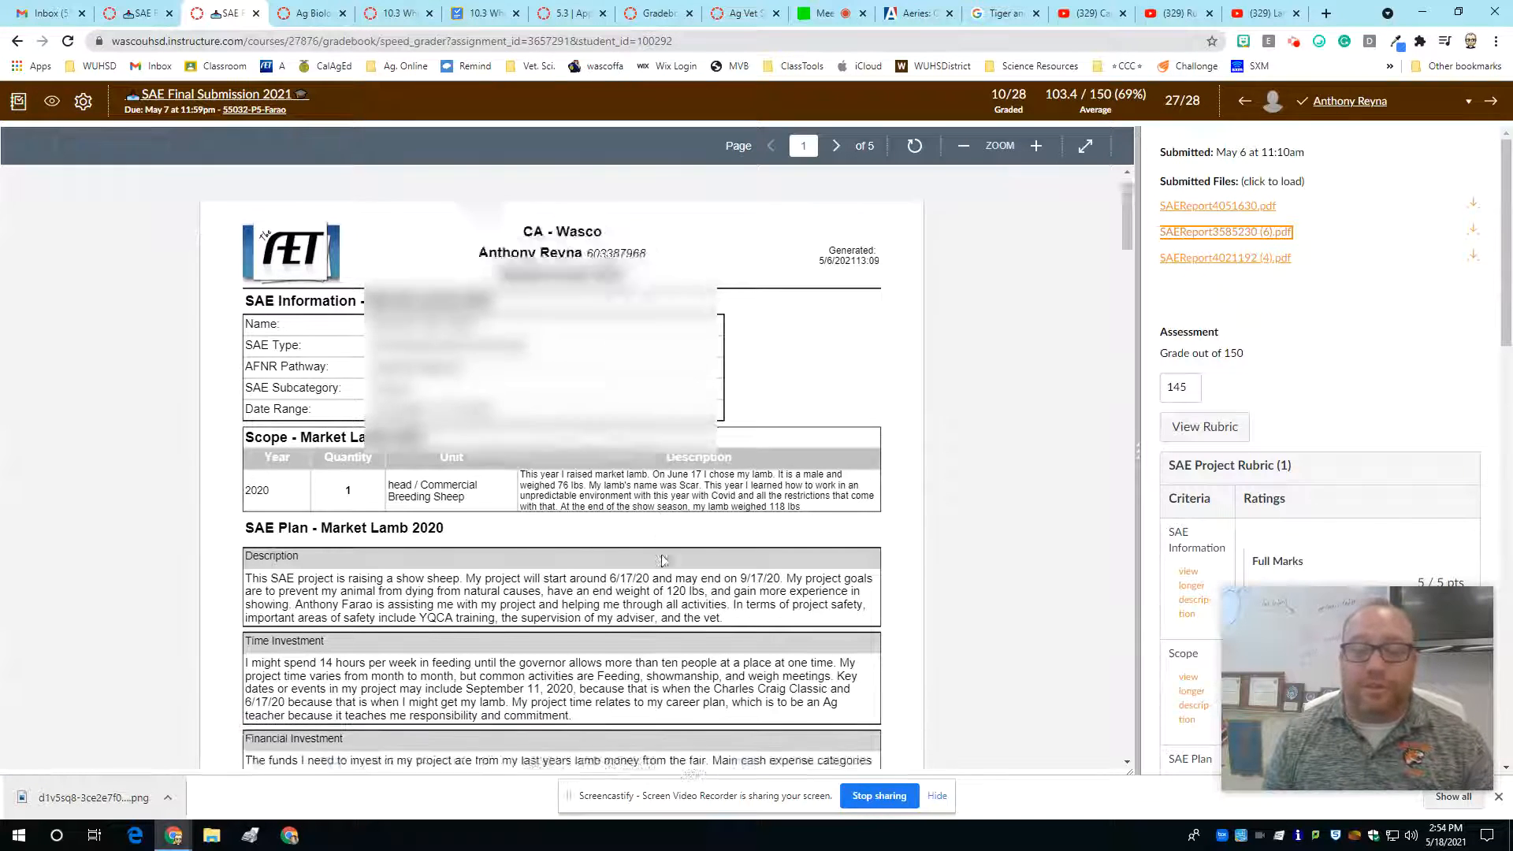
scroll(662, 560, down, 6)
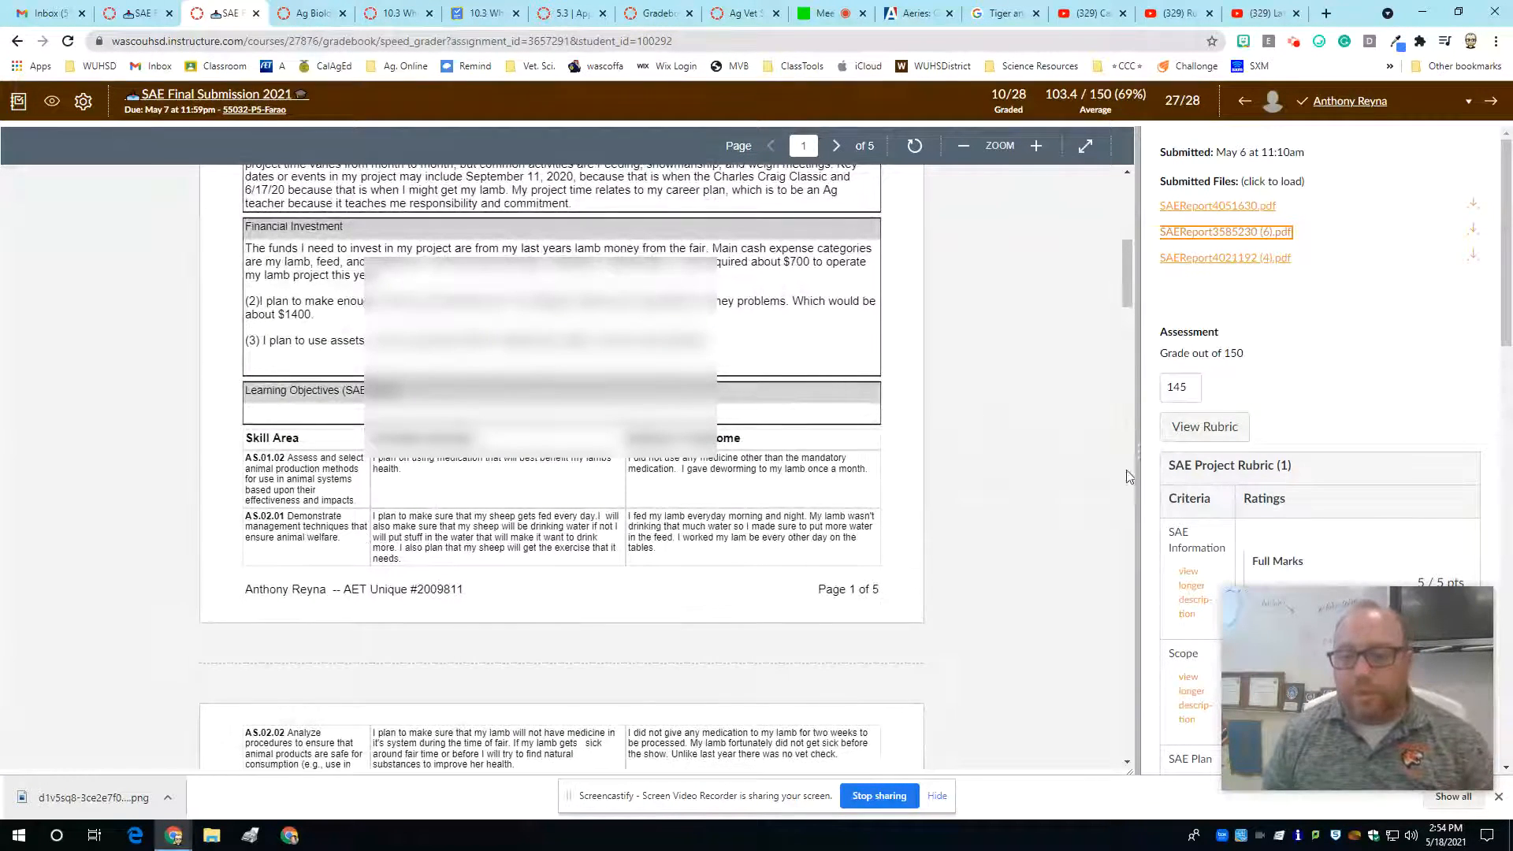
Widen the grading pane to about half of the window and examine the rubric ratings beneath the grade.
drag(1137, 454, 759, 456)
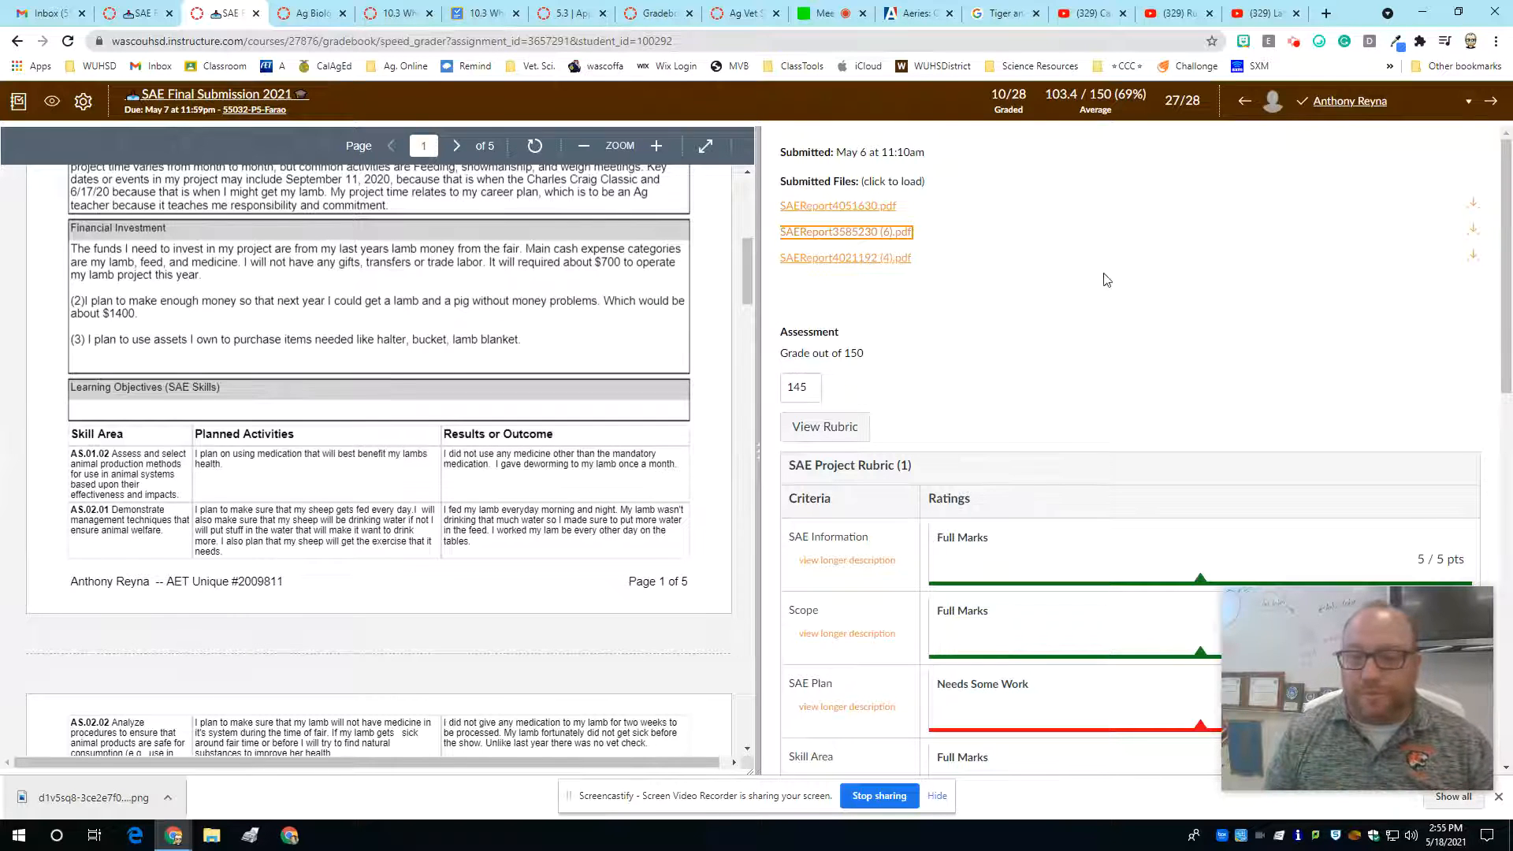
scroll(963, 345, down, 2)
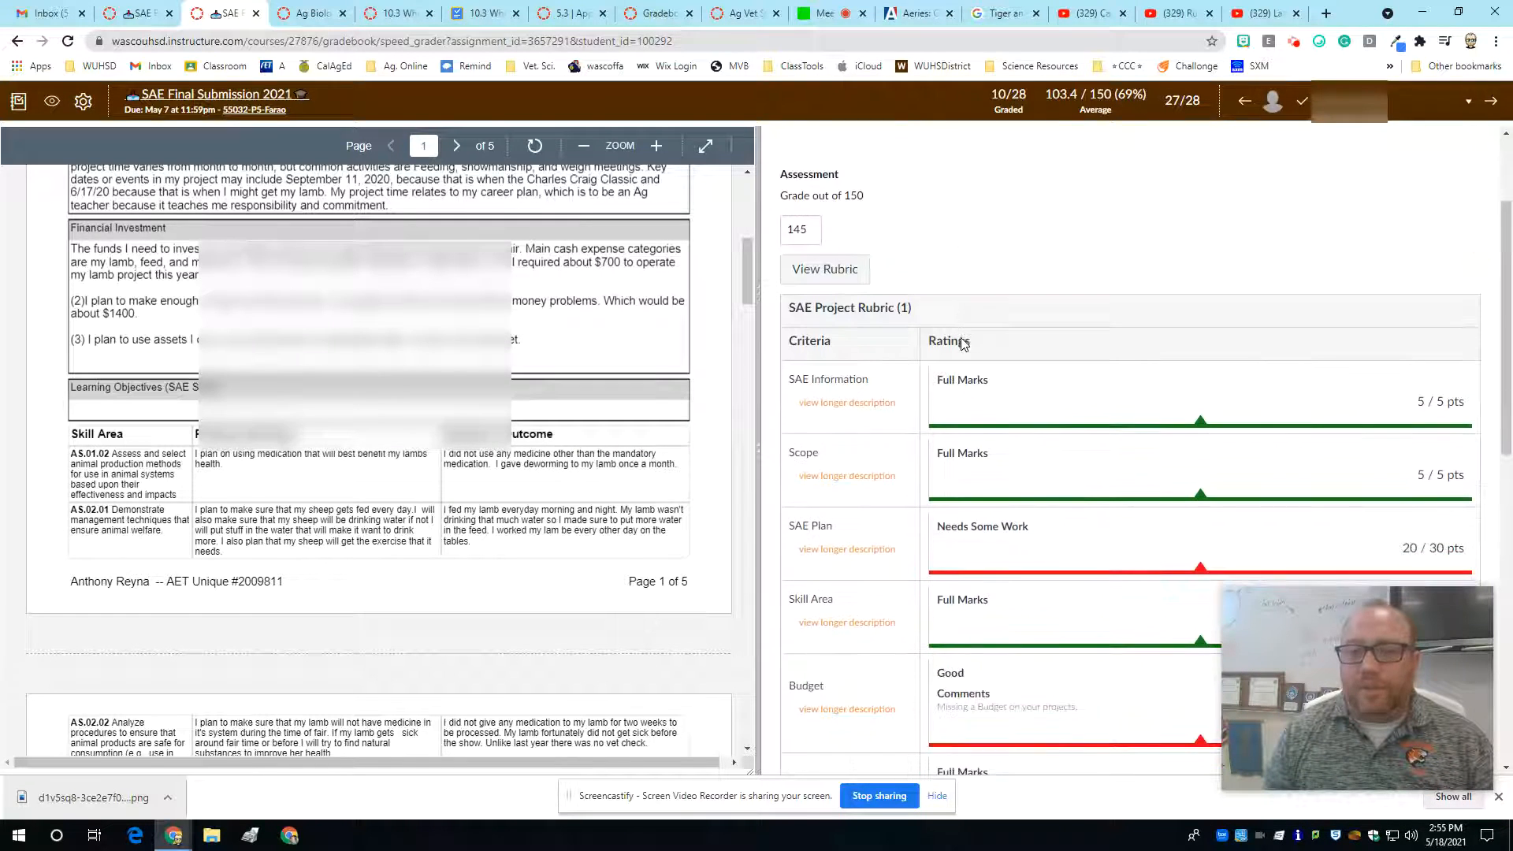
scroll(938, 331, up, 2)
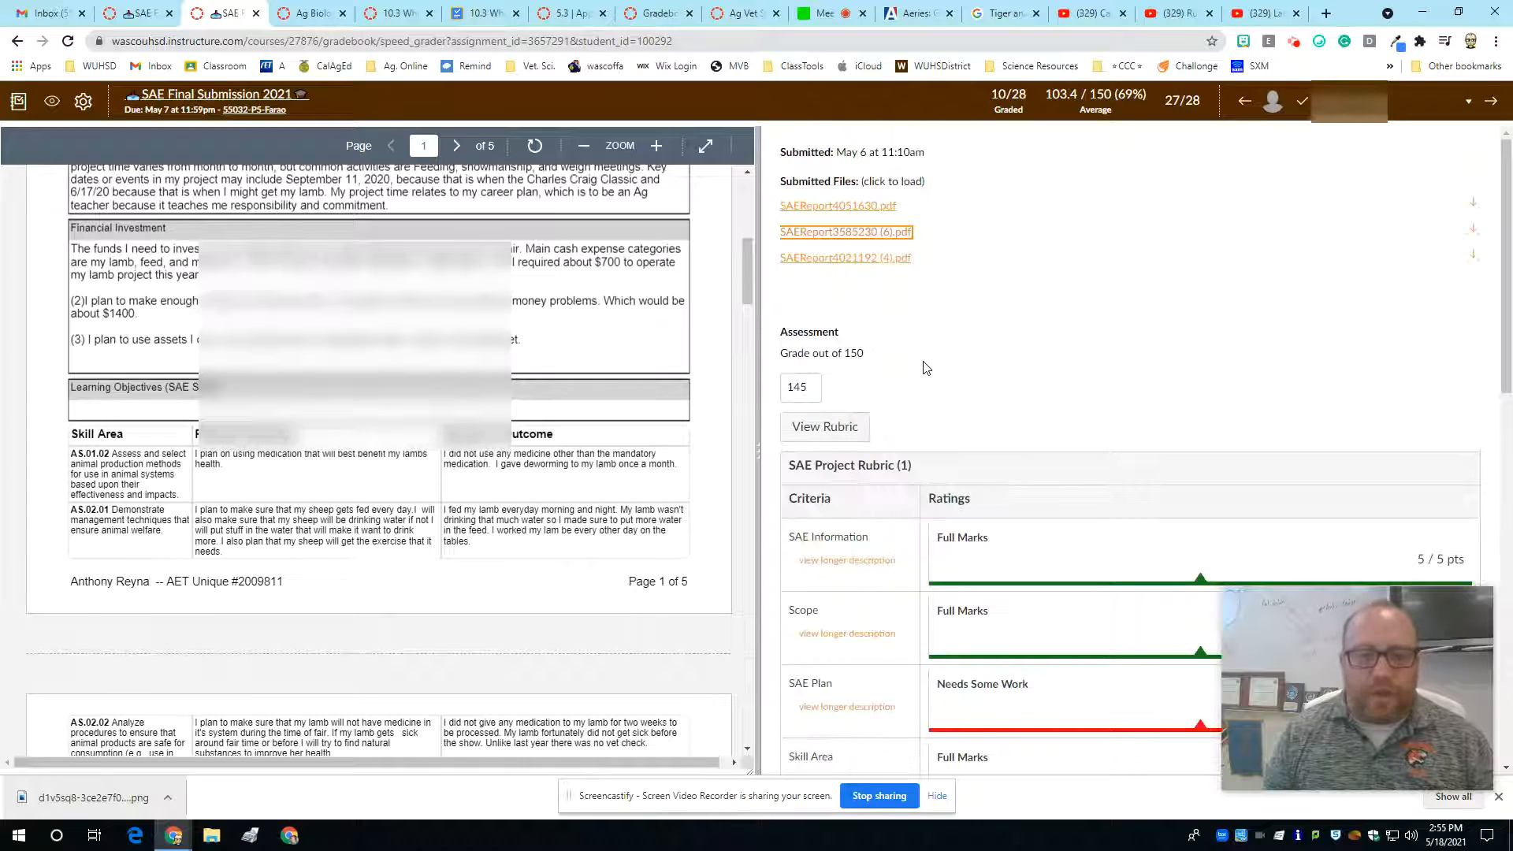
scroll(950, 343, down, 2)
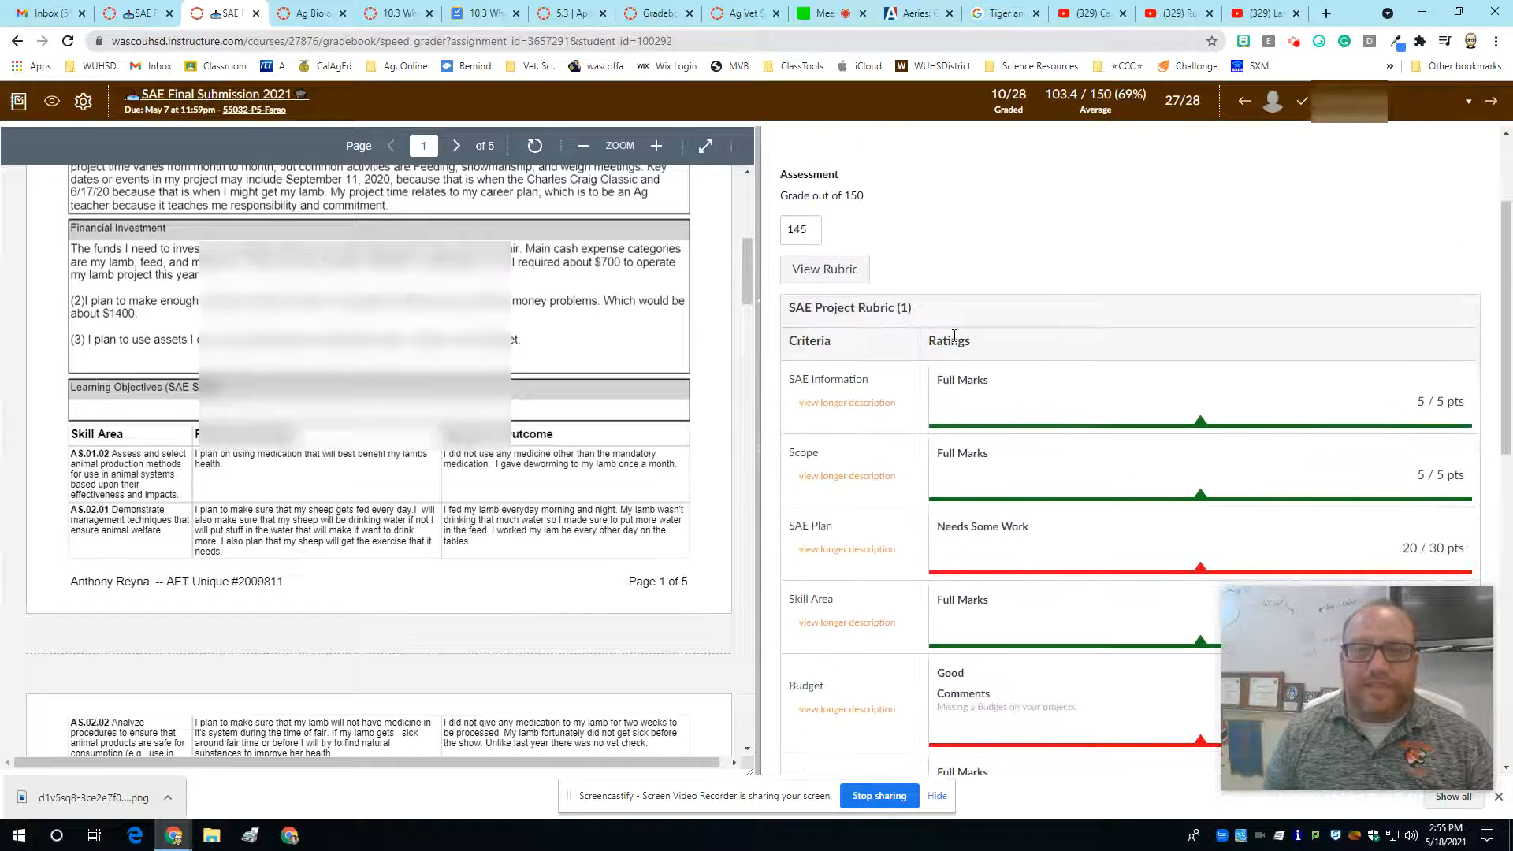
scroll(1077, 517, down, 2)
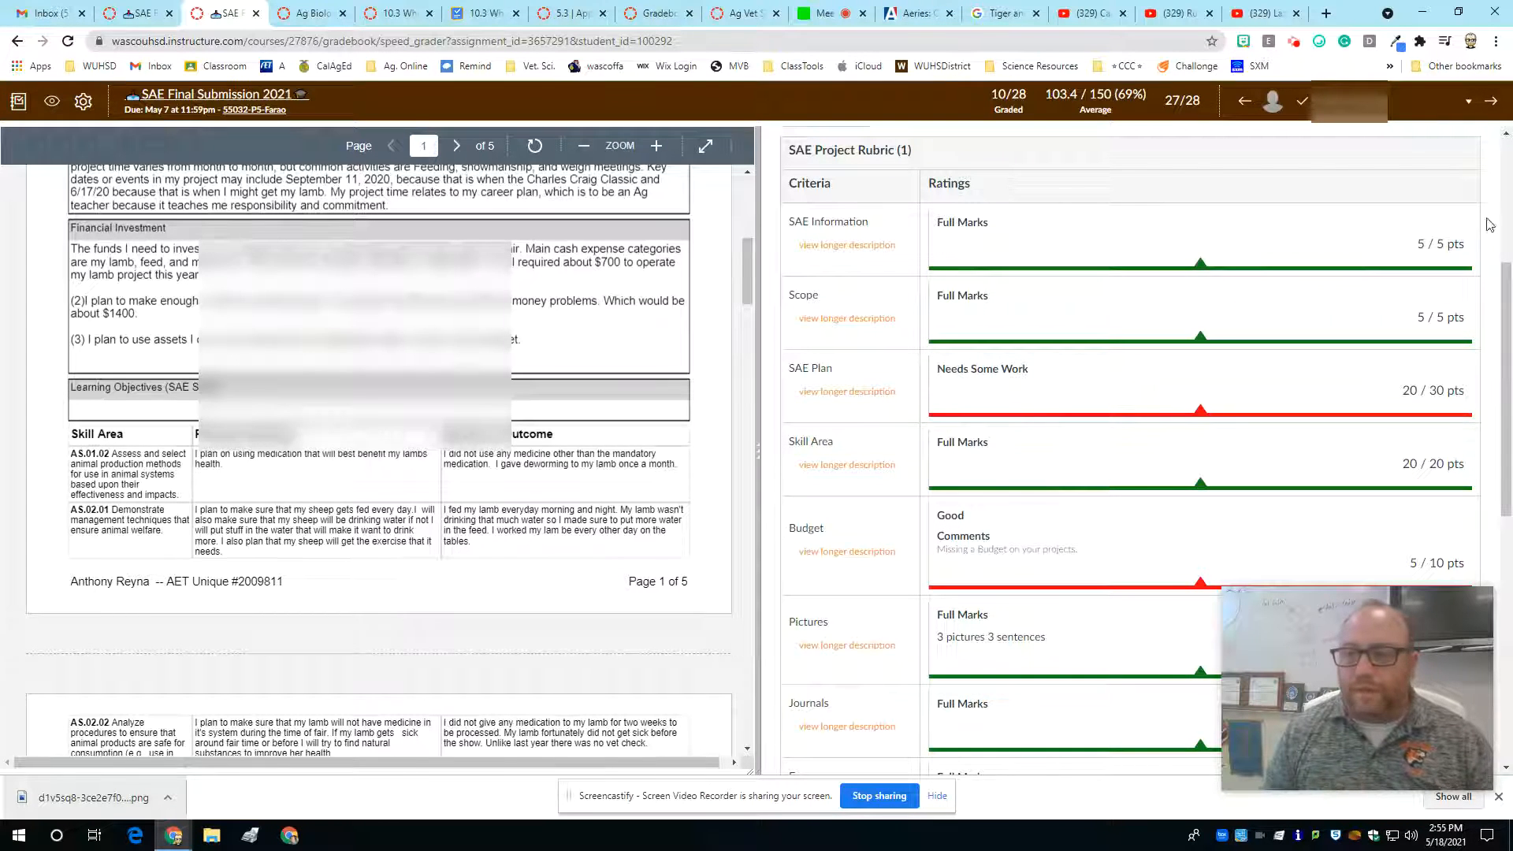
Read the long description of the Scope criterion and check the remaining rubric ratings down to Extra Credit.
click(852, 320)
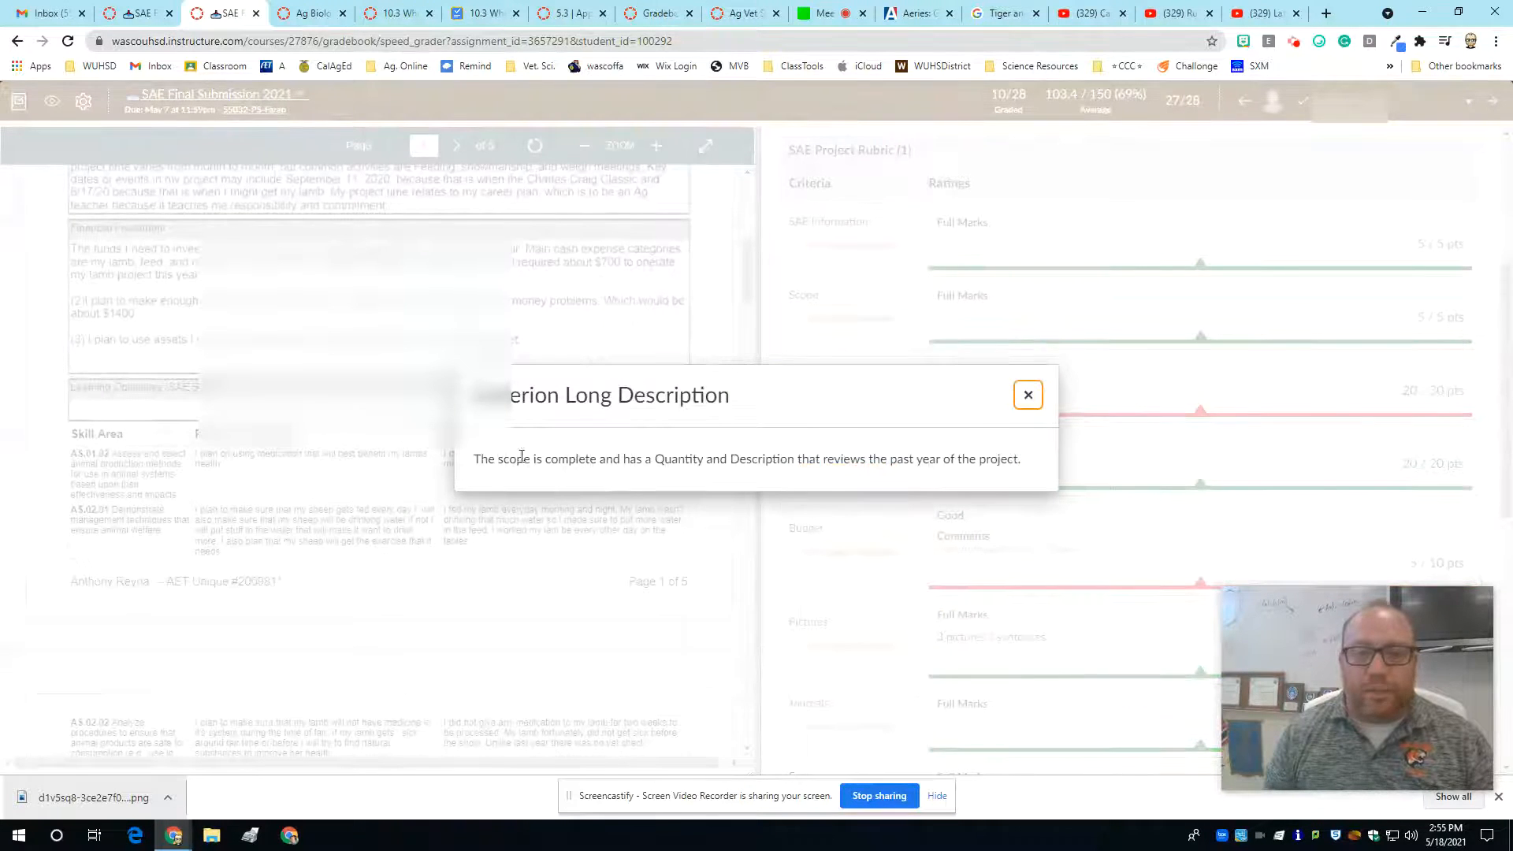
click(1028, 395)
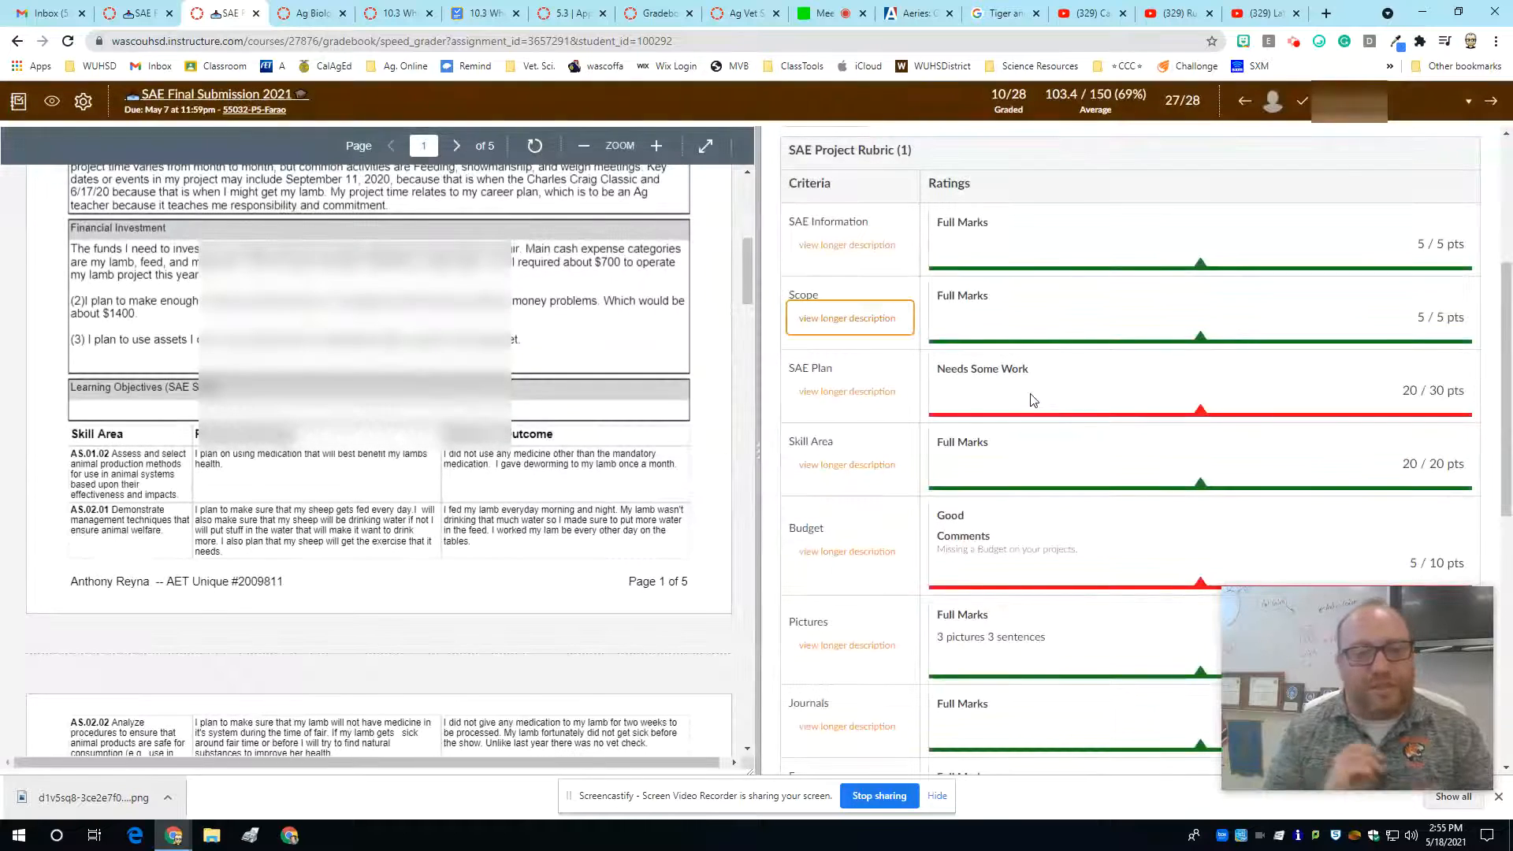
scroll(1067, 399, down, 2)
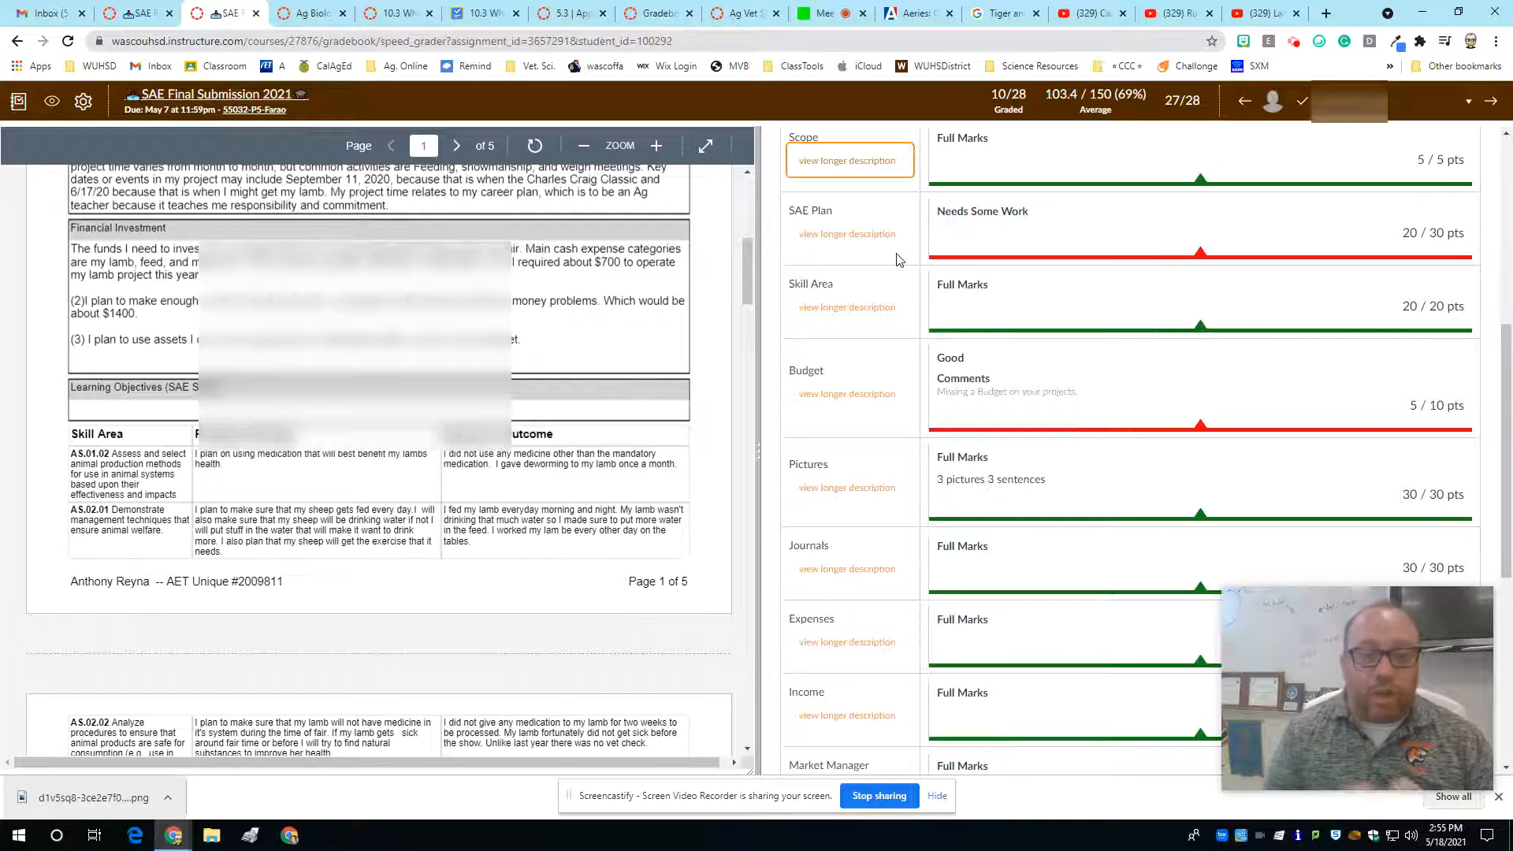
scroll(1024, 445, down, 2)
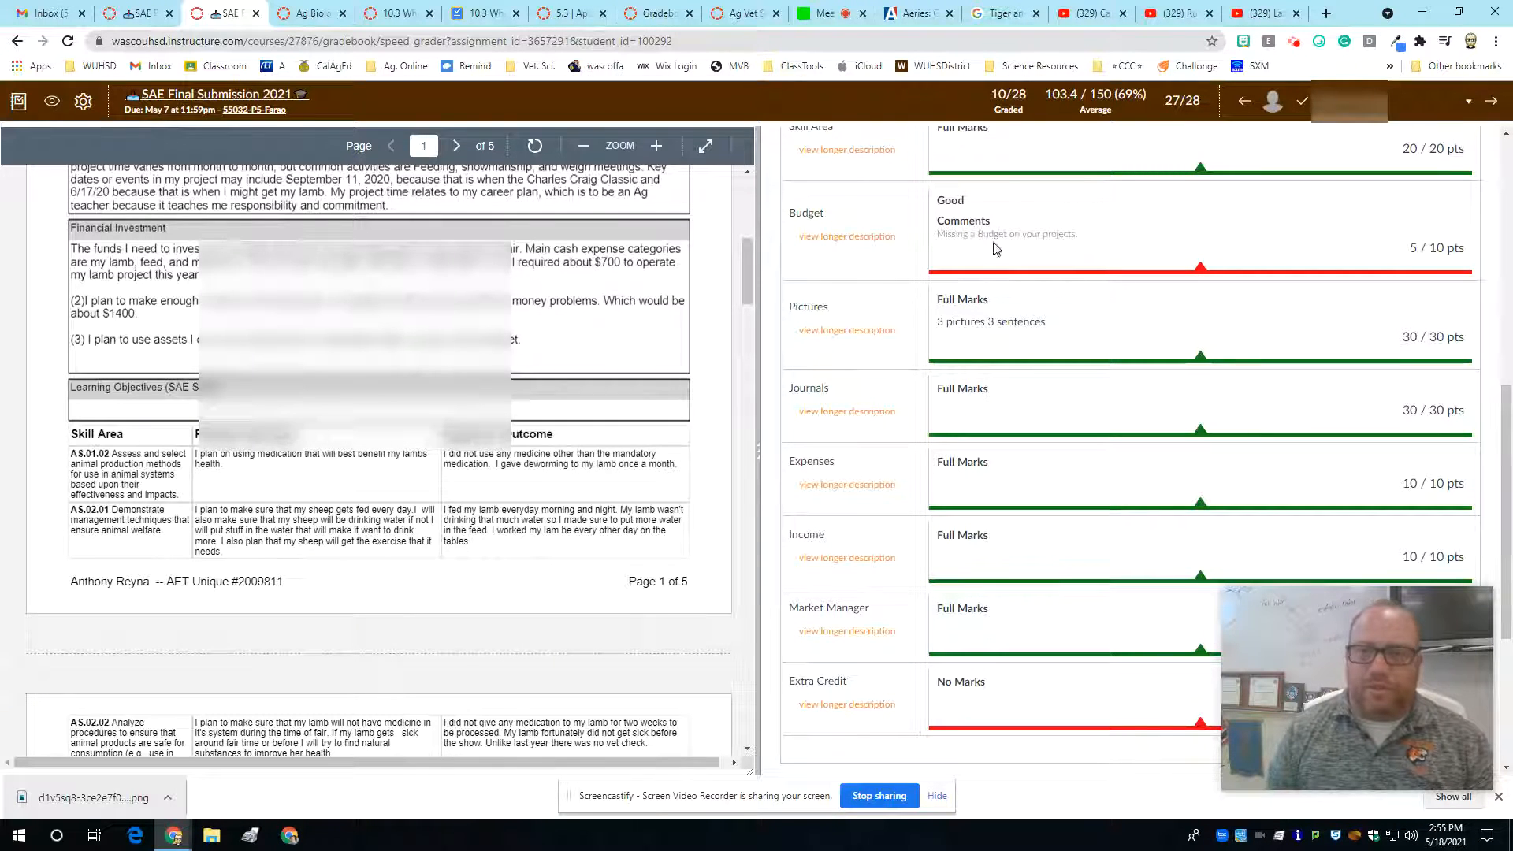
scroll(1023, 305, up, 8)
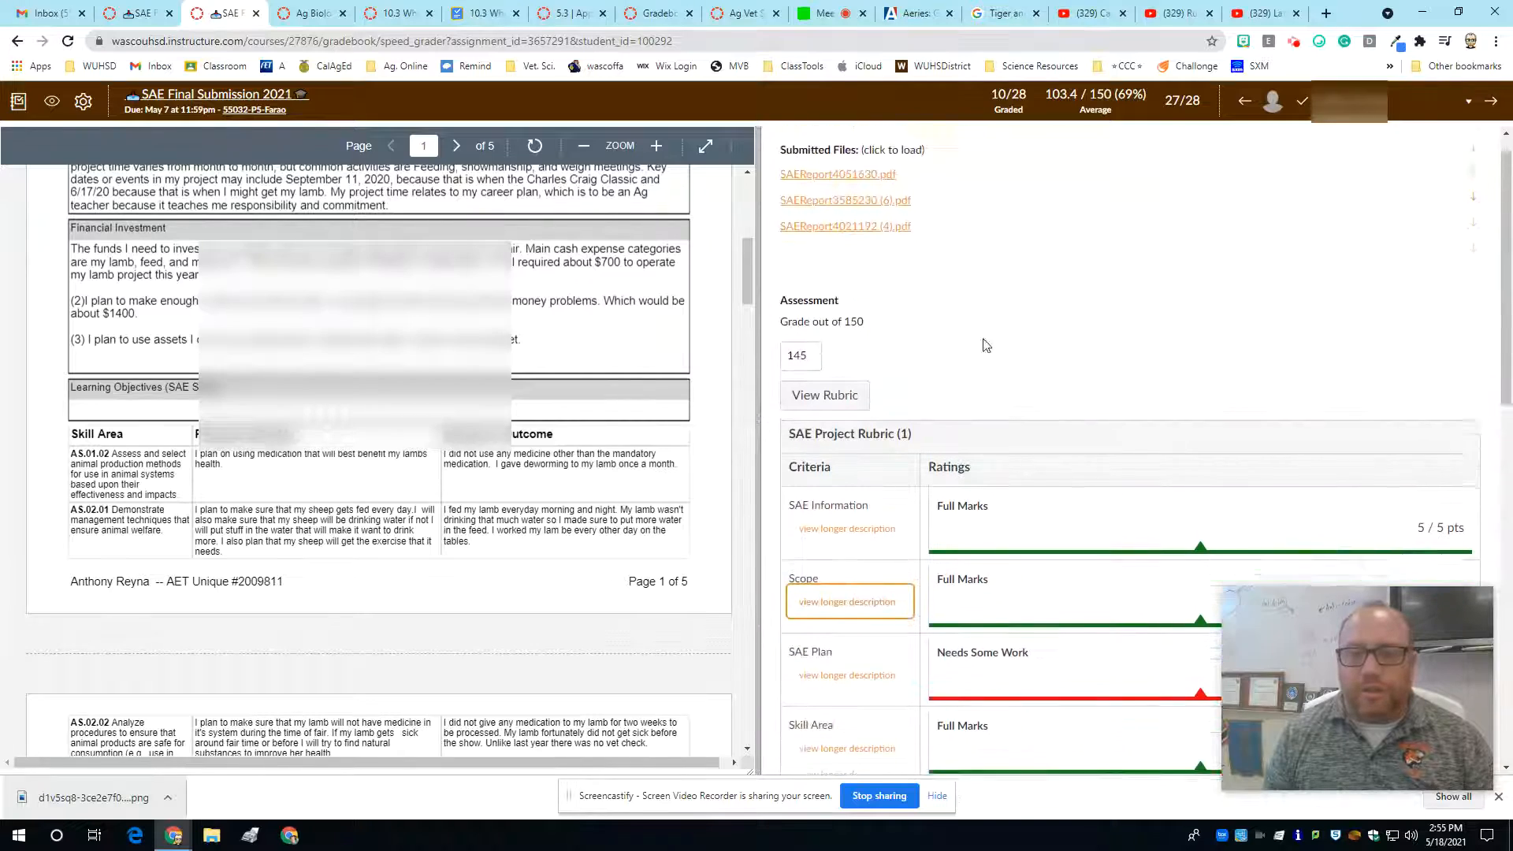
Open the SAE Project Rubric for editing and open the comment field of its Pictures criterion.
click(851, 348)
scroll(1024, 472, down, 4)
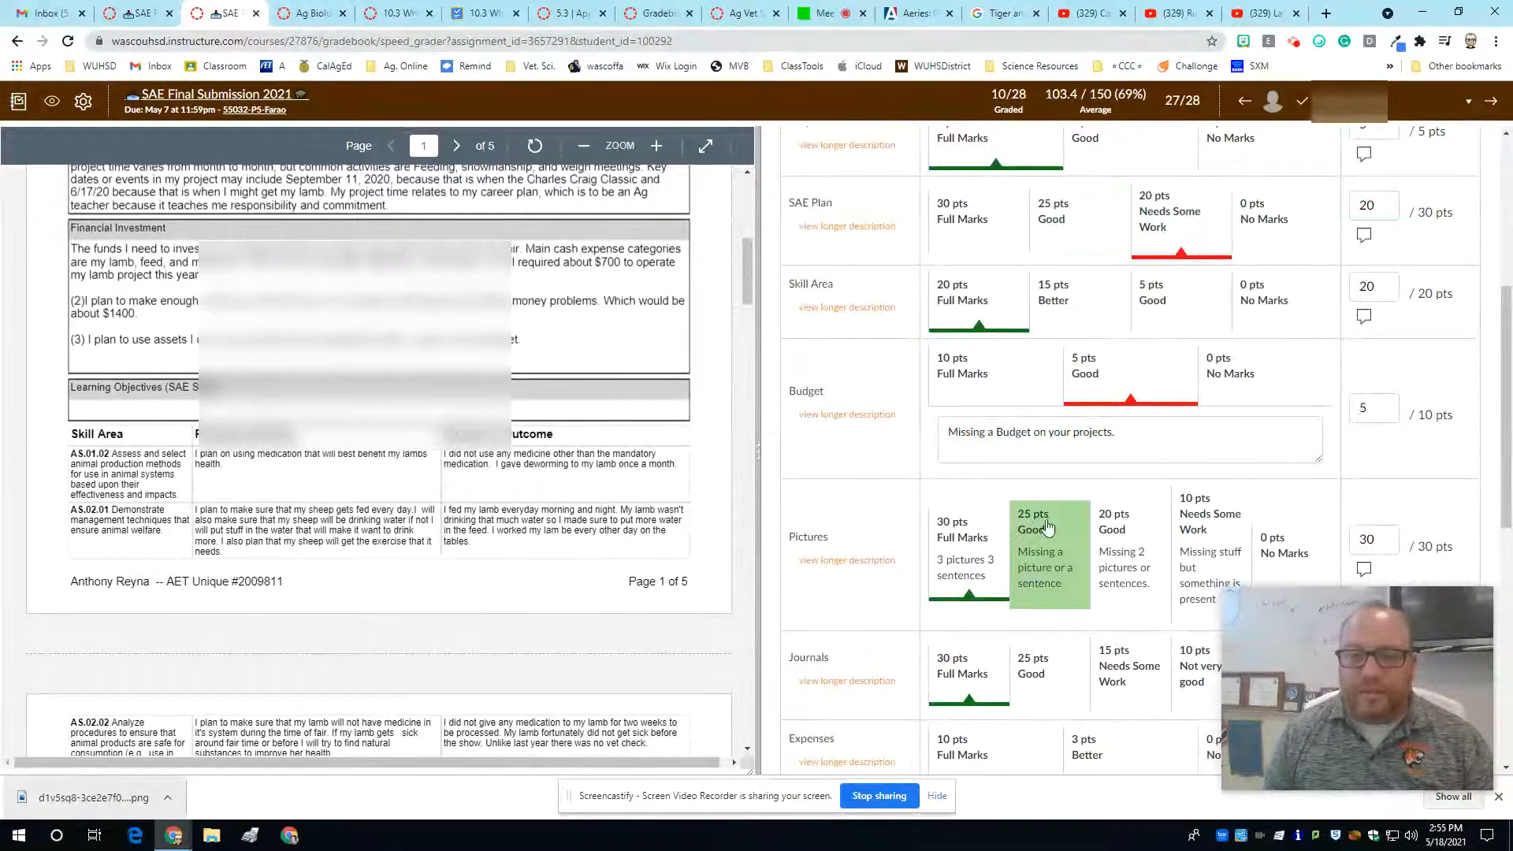
scroll(1048, 520, down, 2)
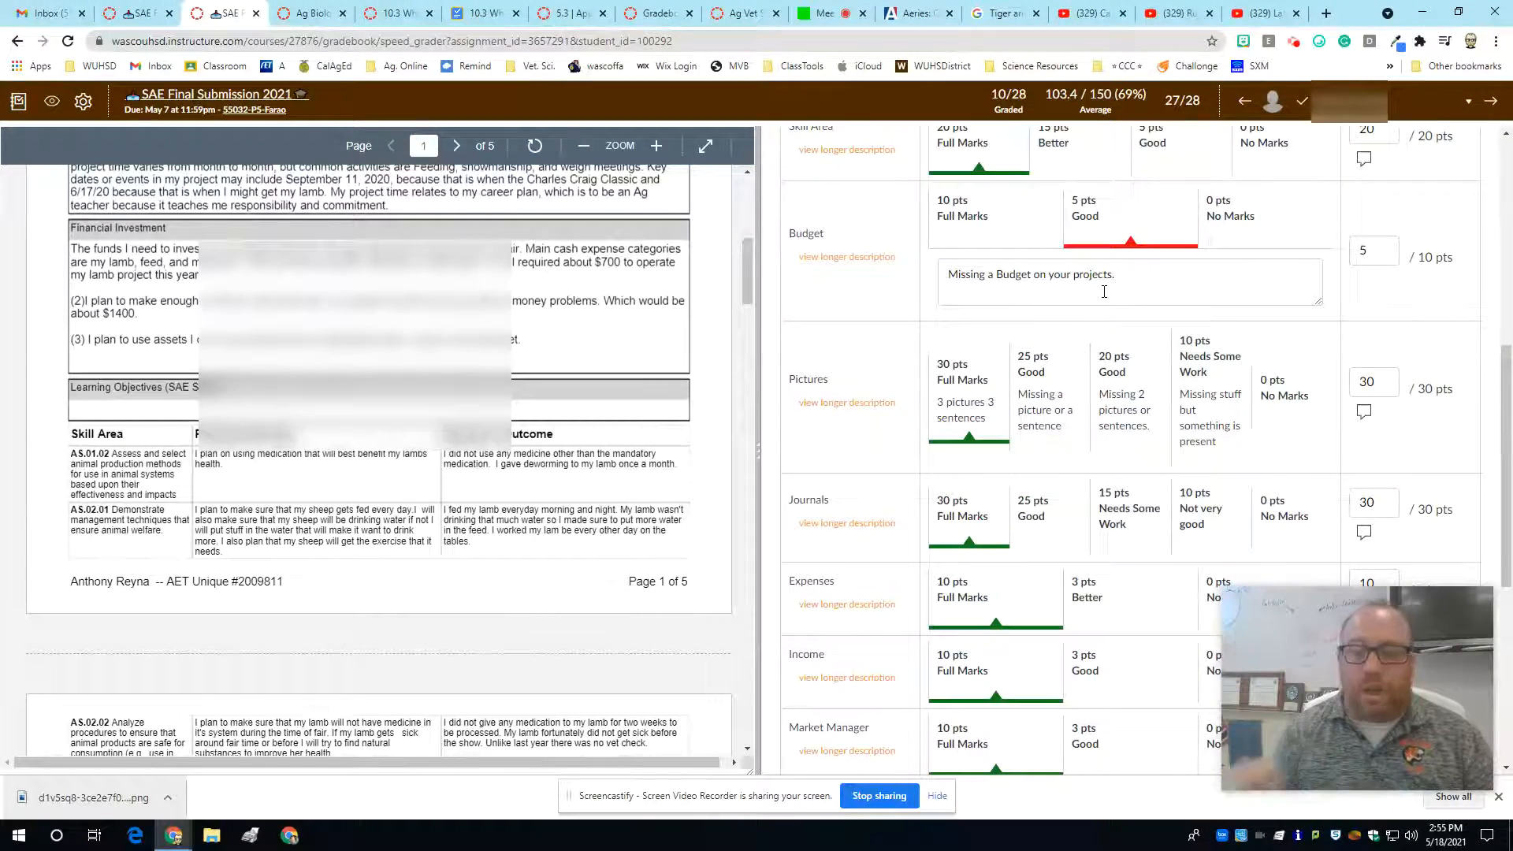
scroll(1135, 359, down, 1)
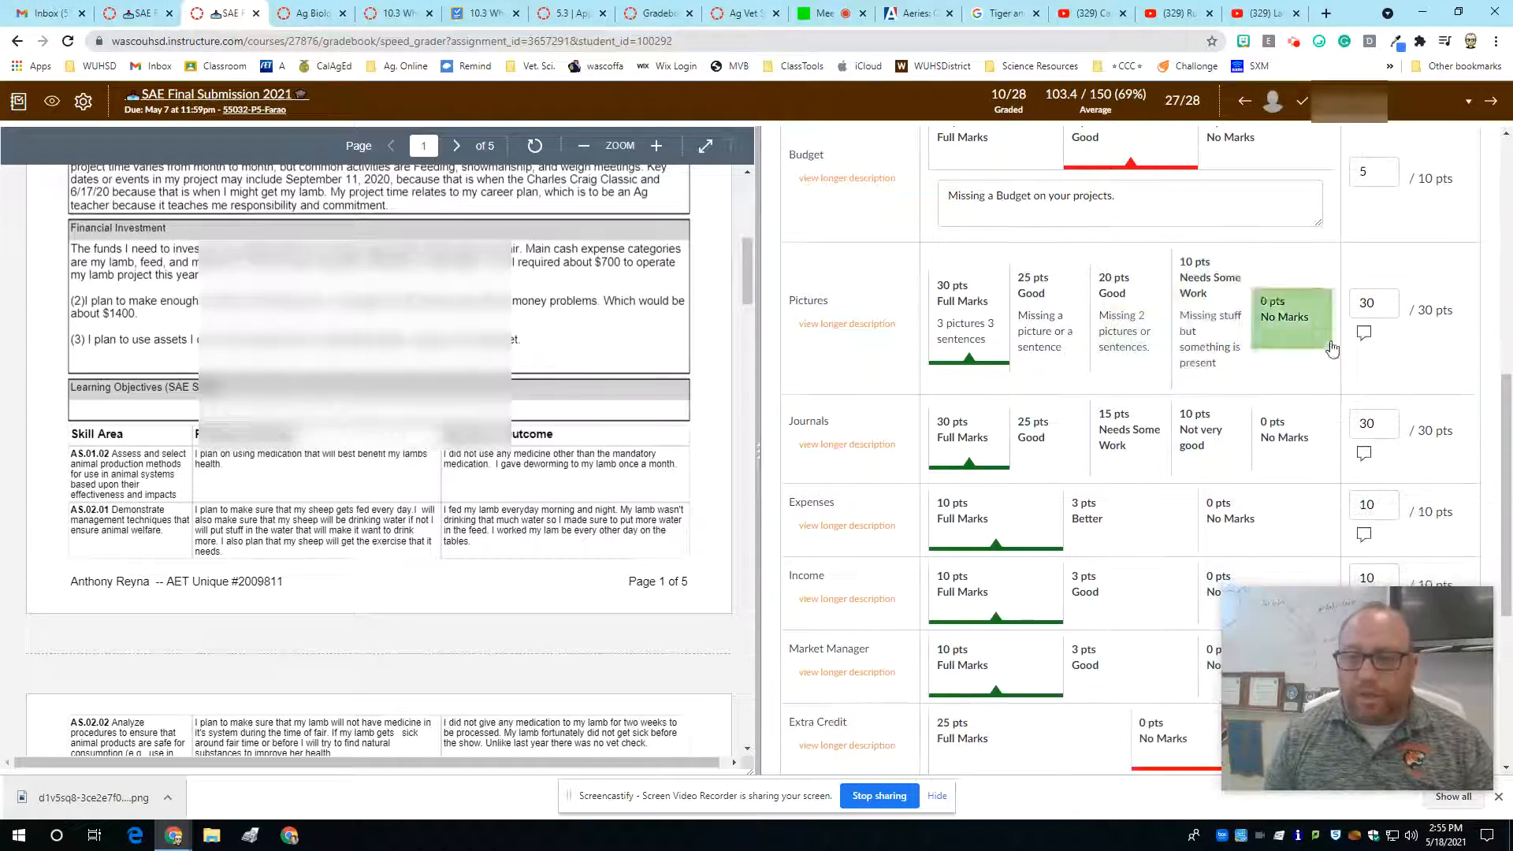
click(1366, 335)
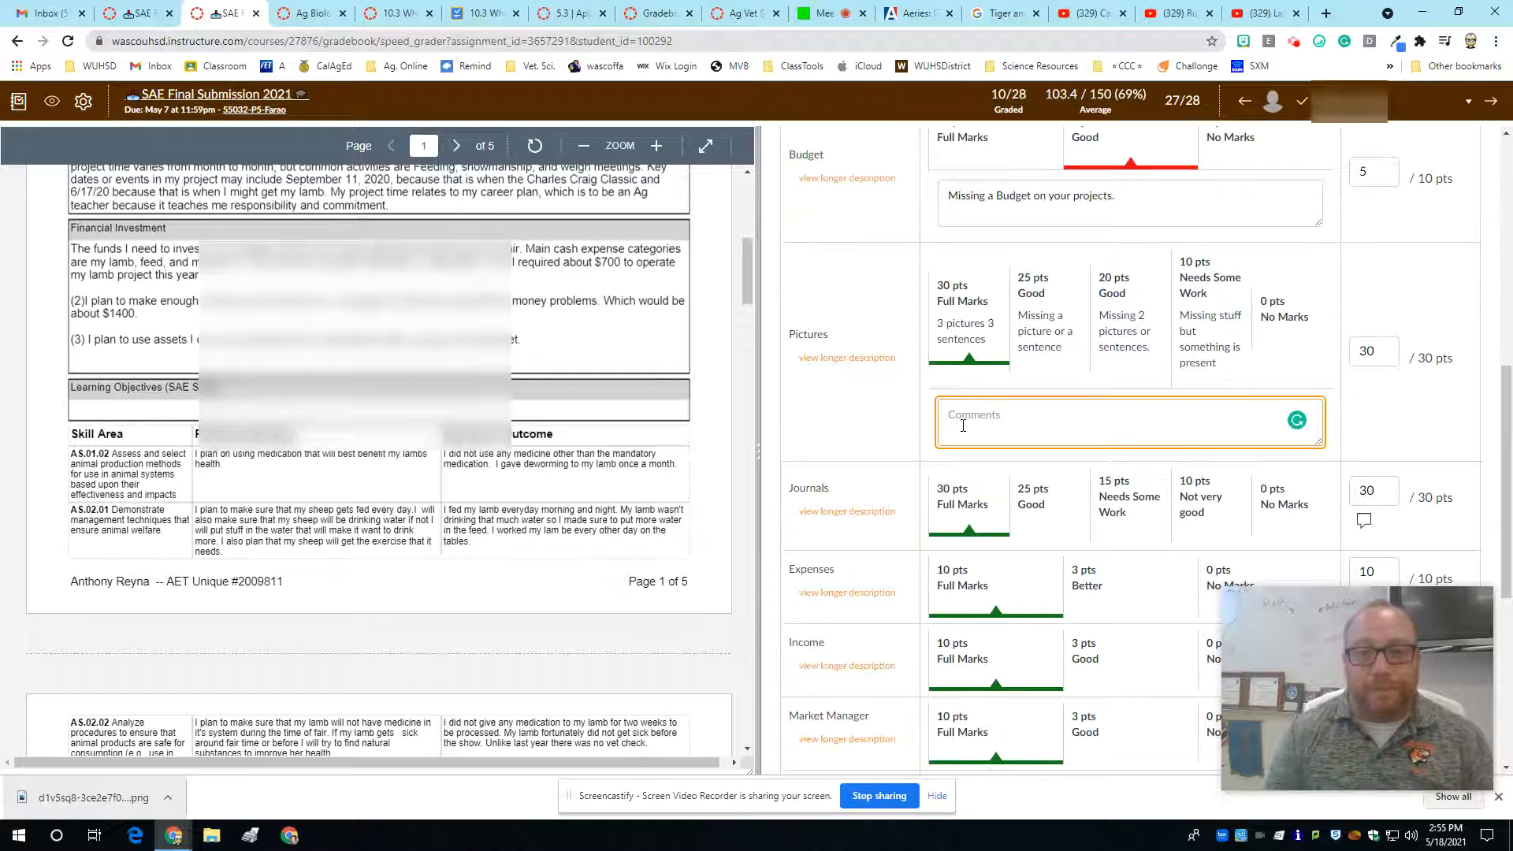
Dictate an assignment comment with speech to text saying "he did really good job in this assignment".
scroll(972, 428, down, 6)
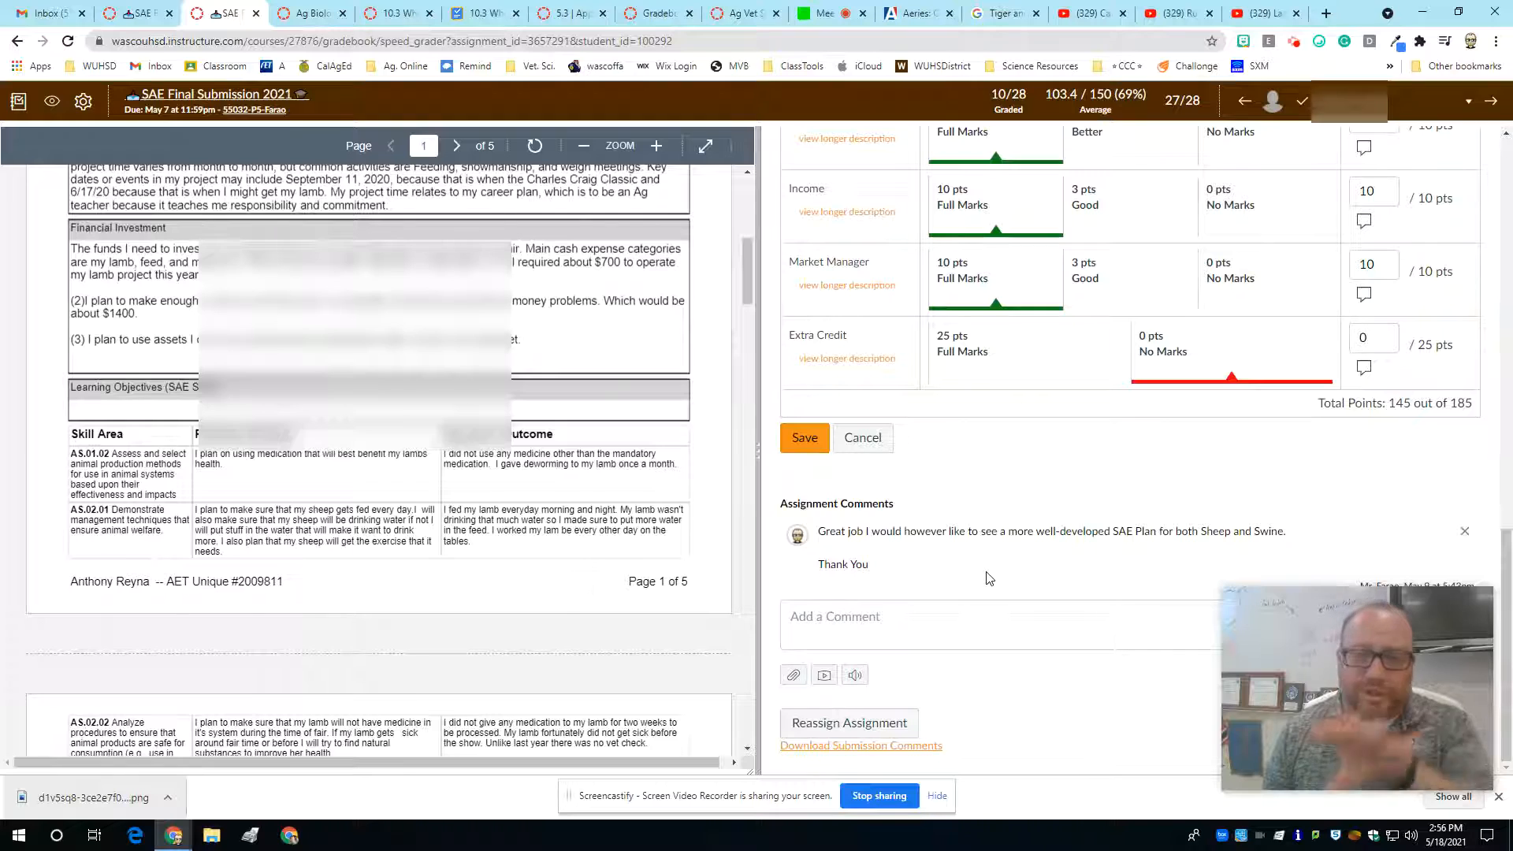
scroll(1072, 551, up, 8)
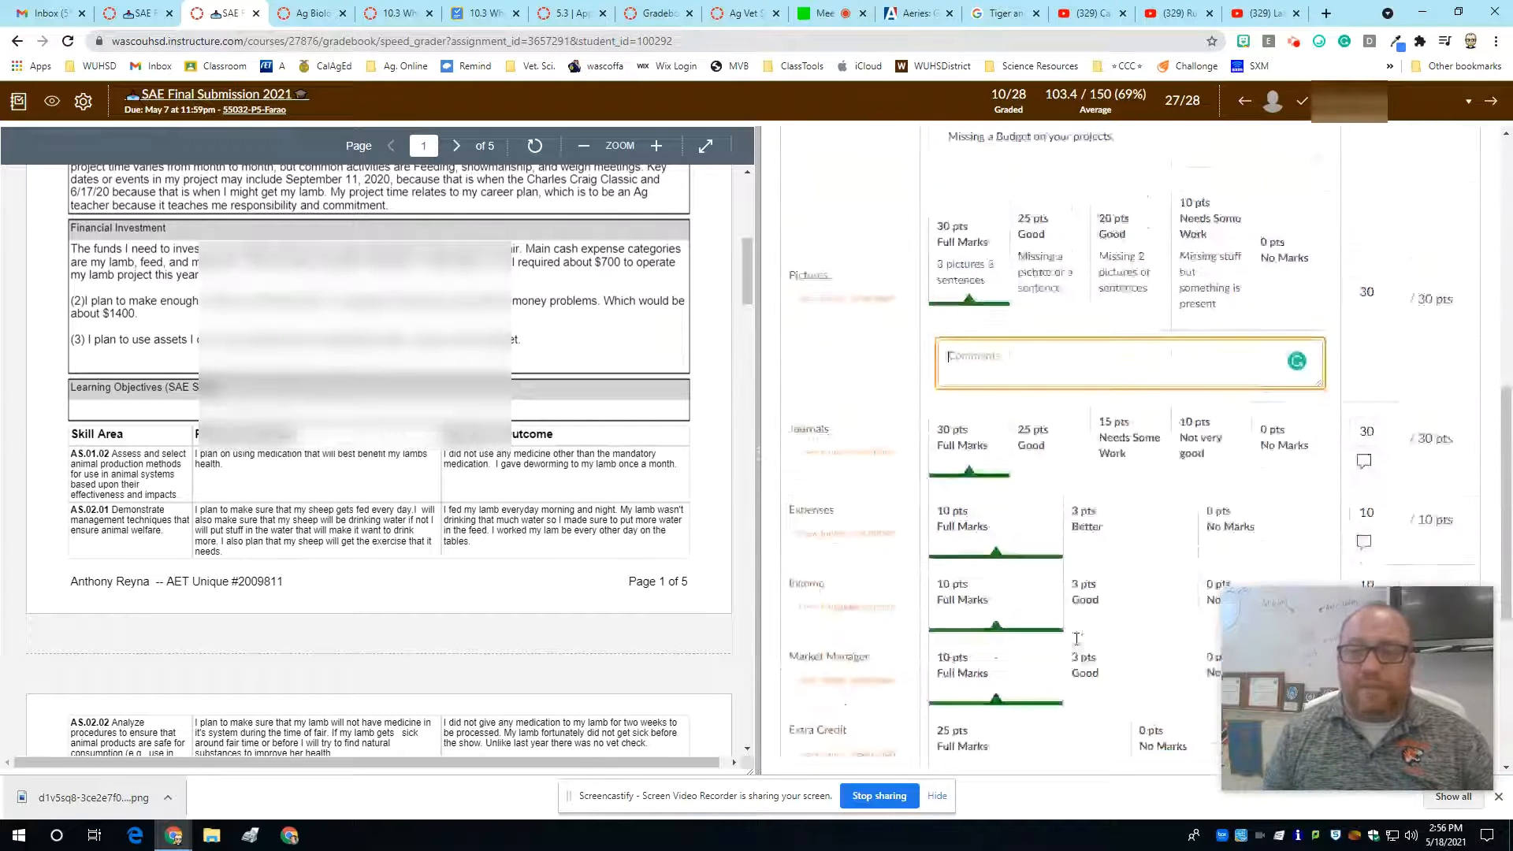
scroll(946, 512, up, 6)
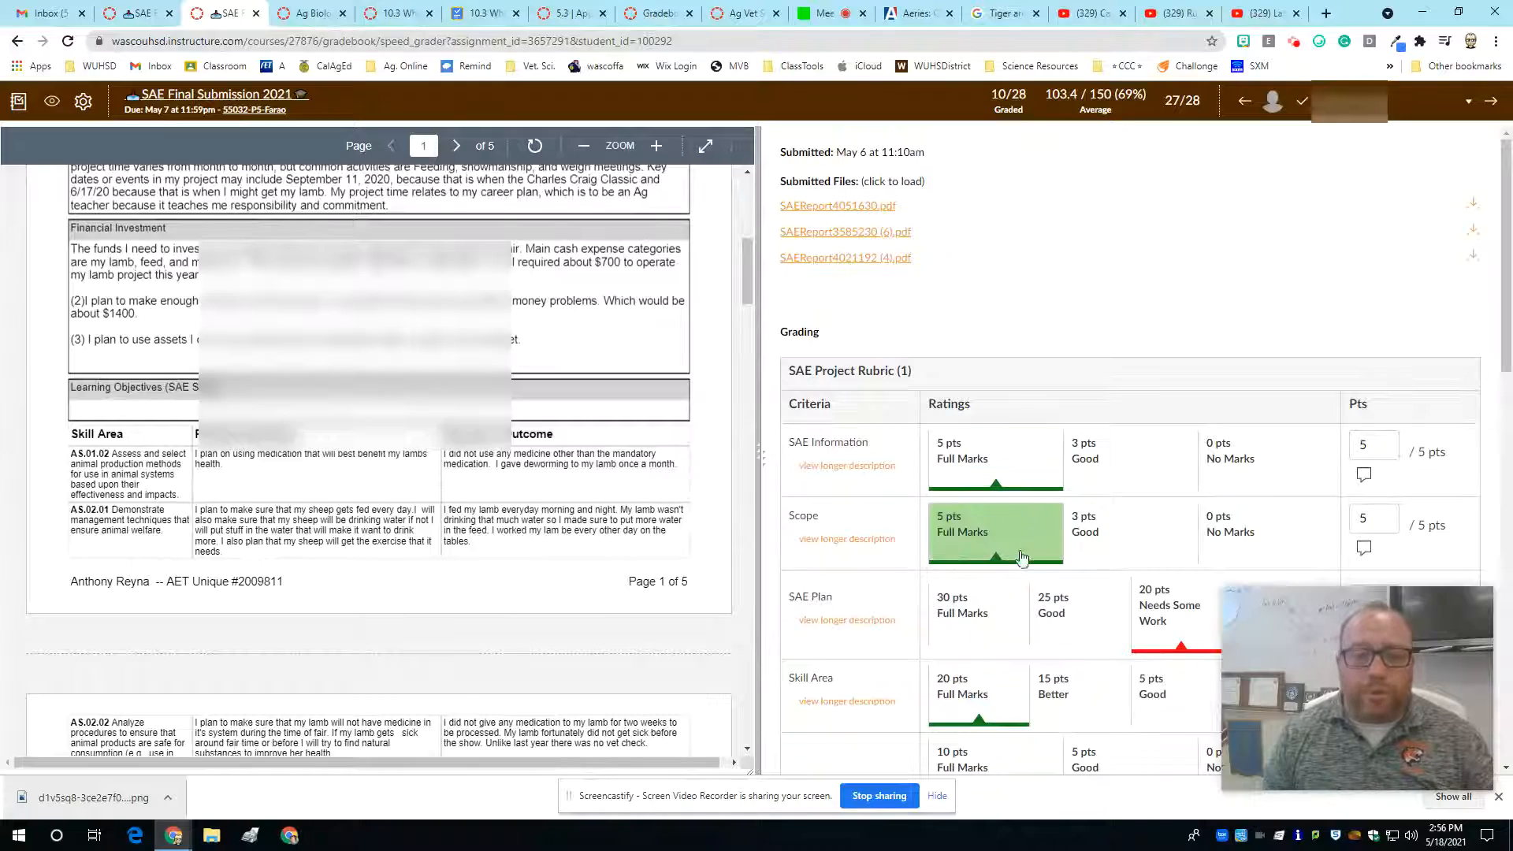
scroll(1012, 576, down, 6)
scroll(1011, 576, down, 8)
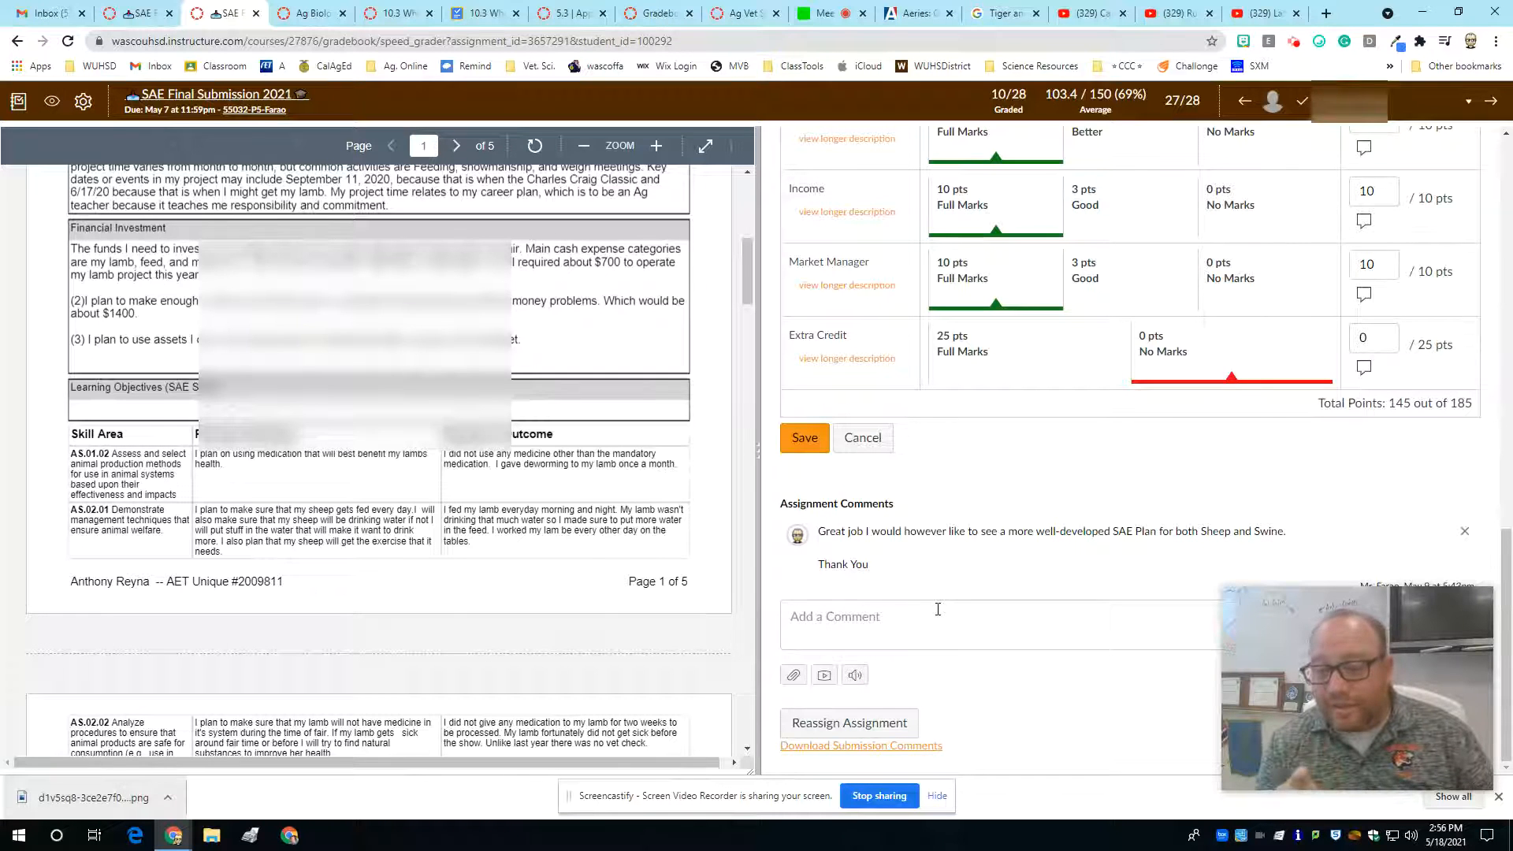
click(854, 678)
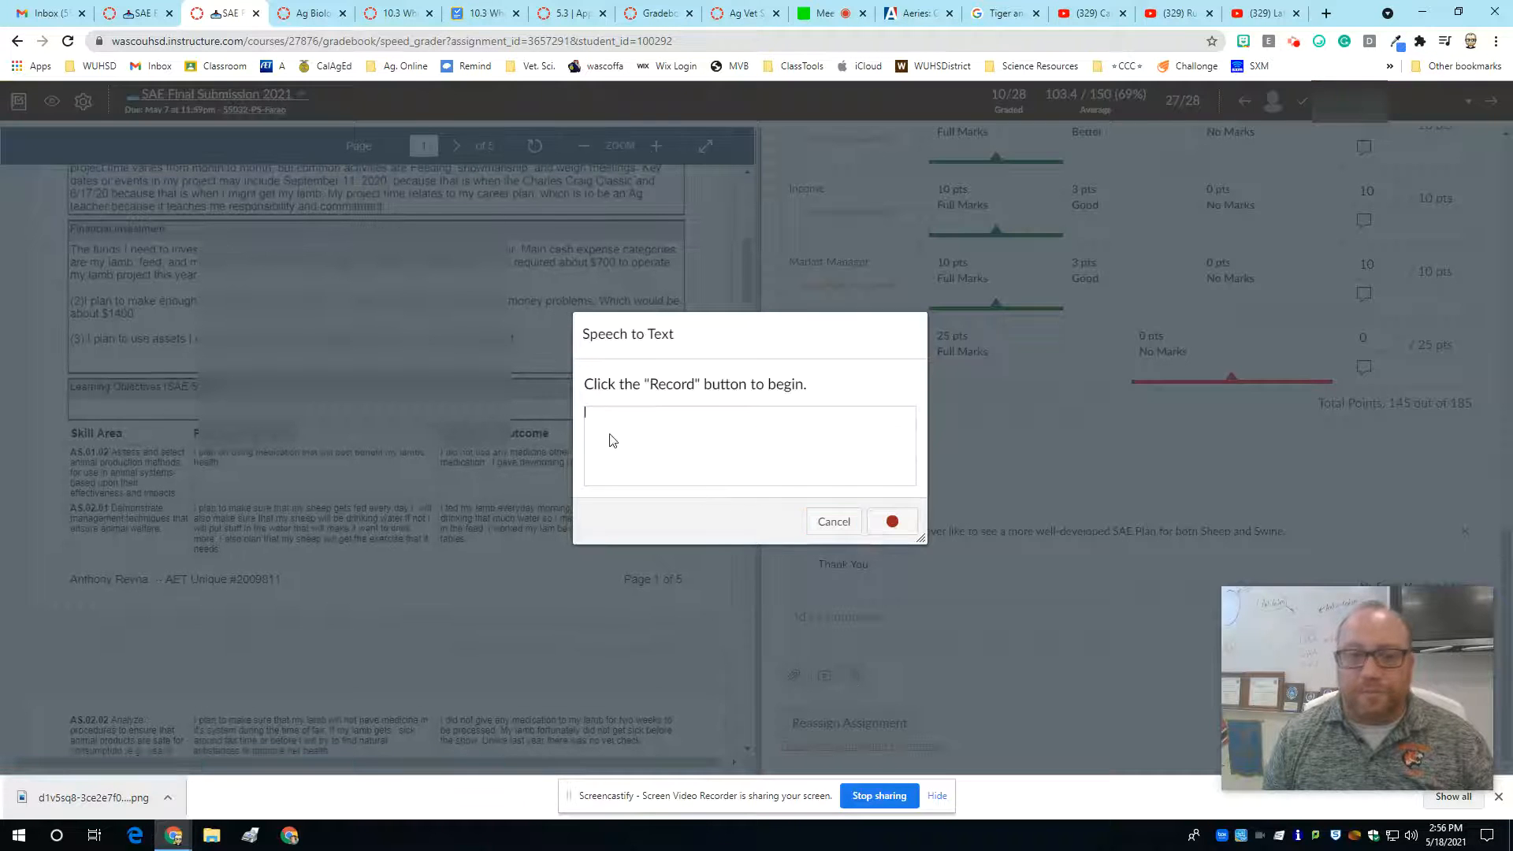
click(893, 522)
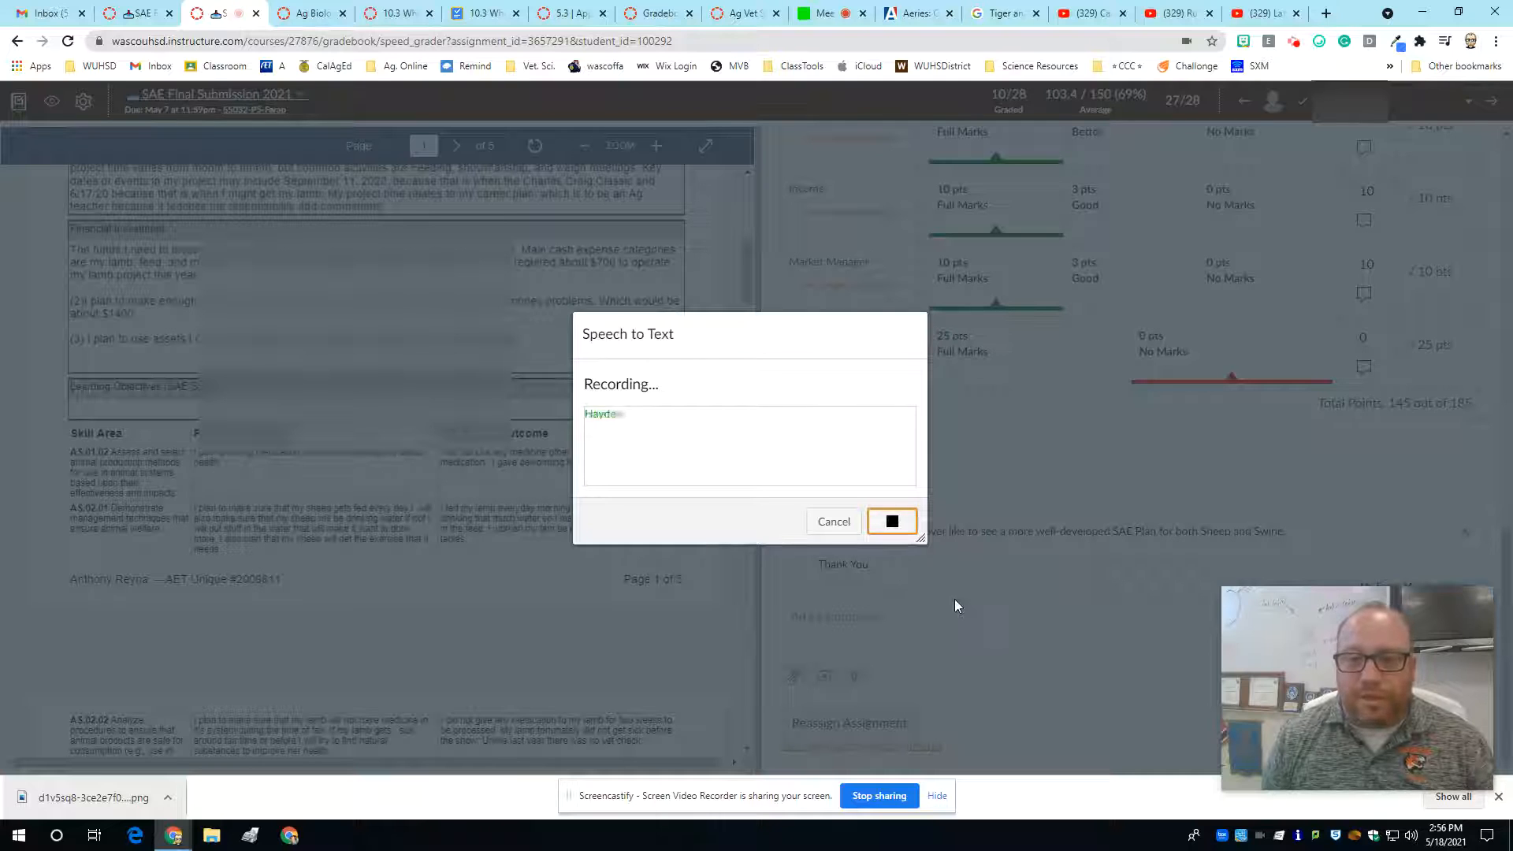
click(893, 522)
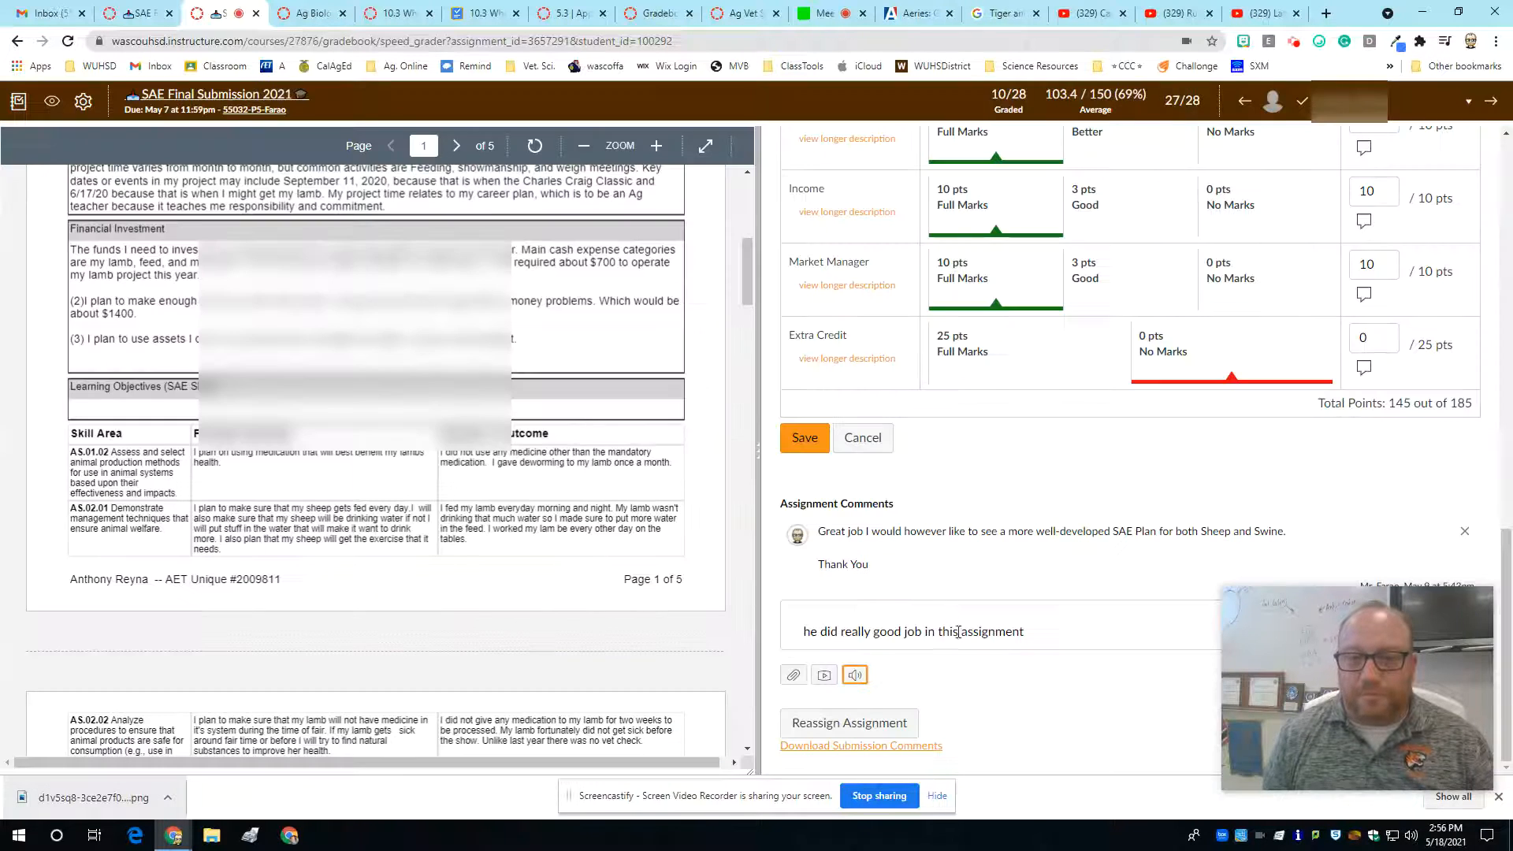
Correct the dictated comment to read "hey you did really good job in this assignment".
click(823, 633)
text(y)
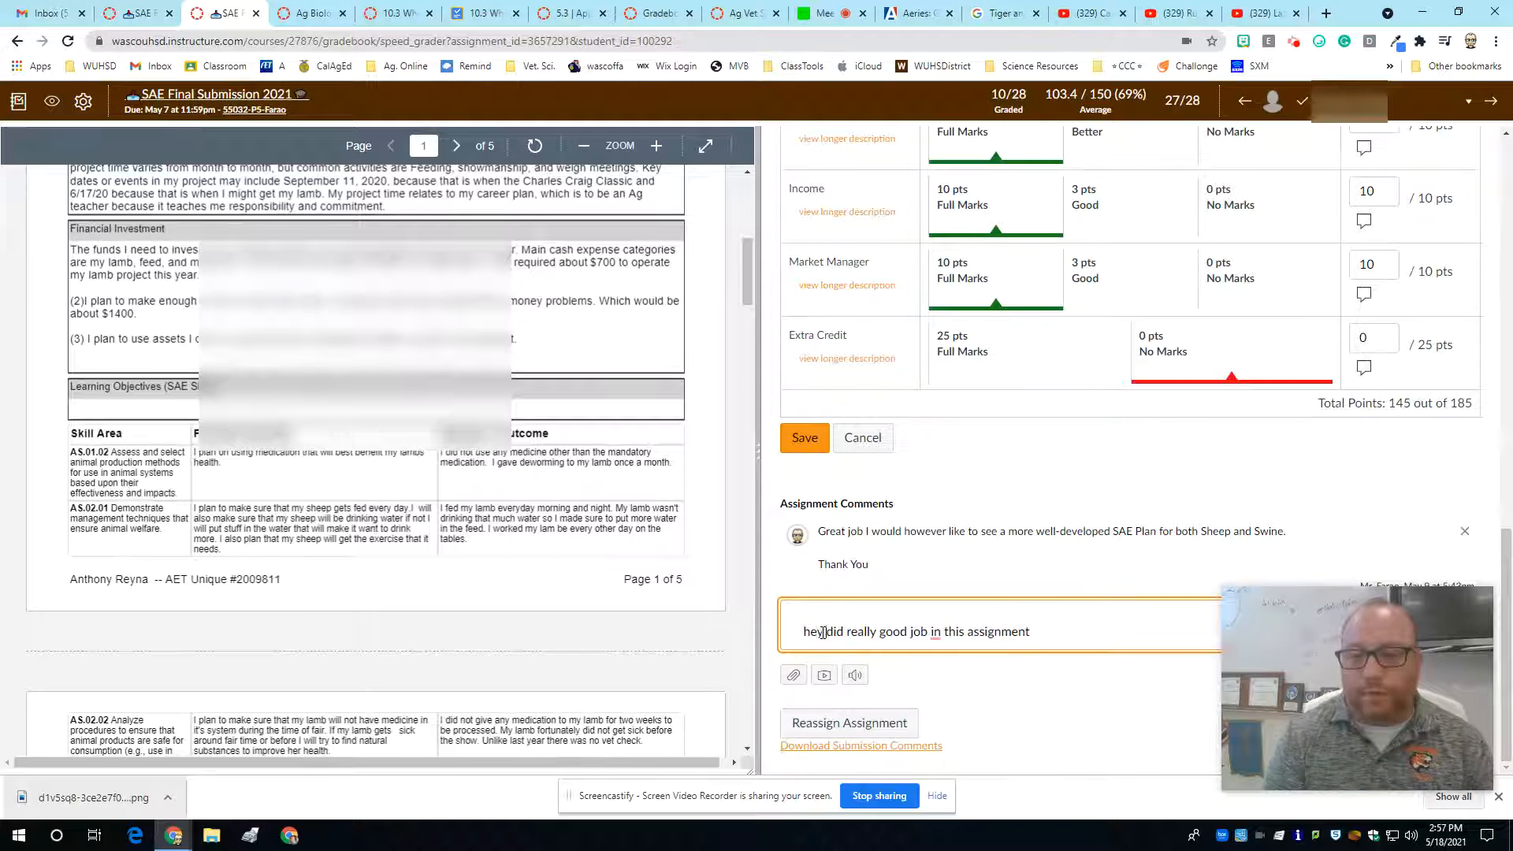
text( you)
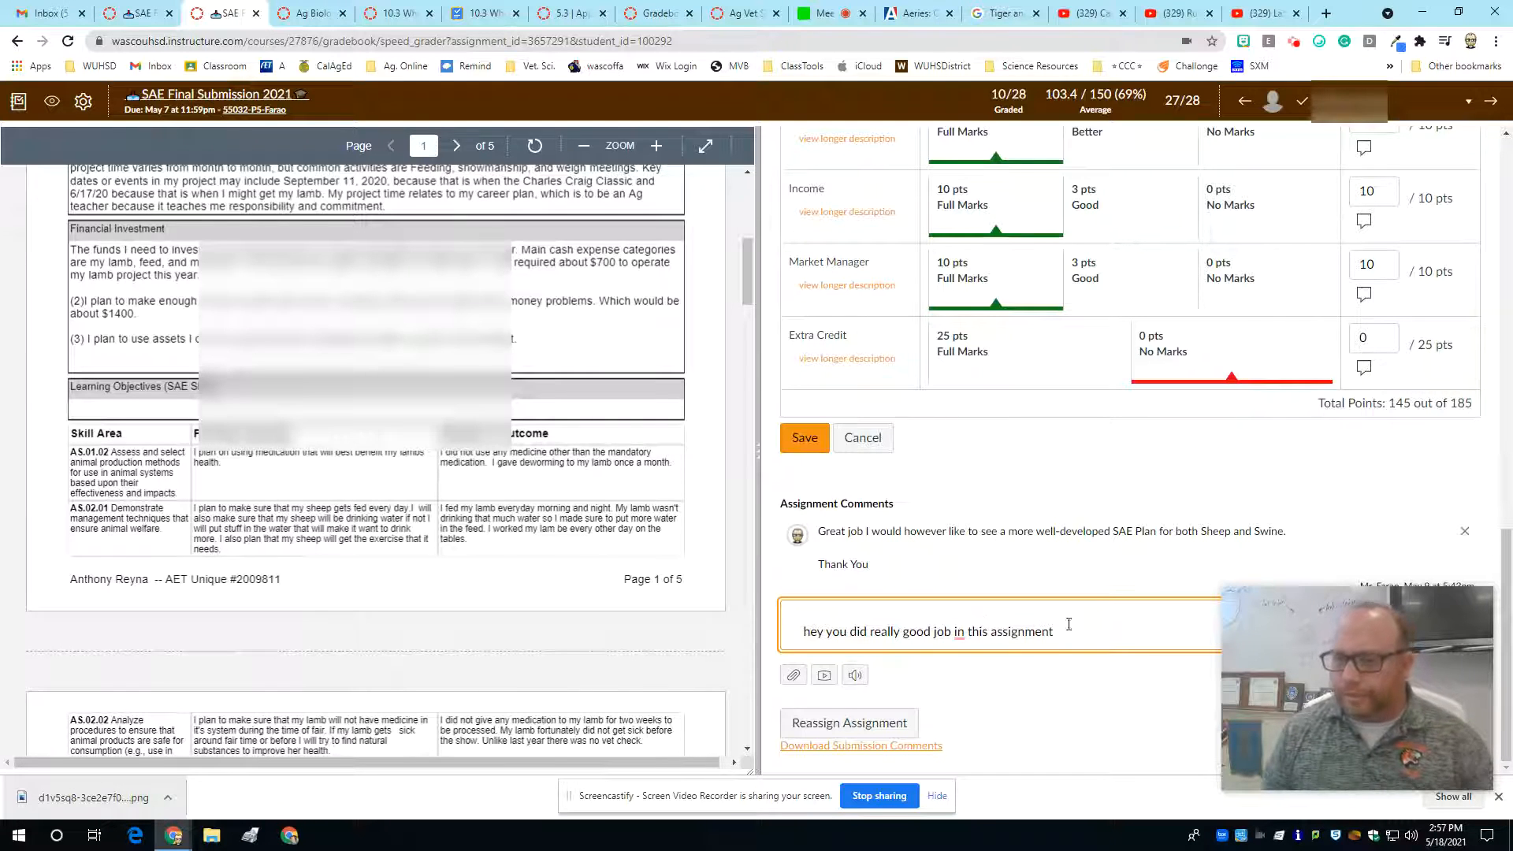
Clear the draft assignment comment, then open the media comment recorder and close it without recording.
drag(1070, 630, 753, 634)
key(BackSpace)
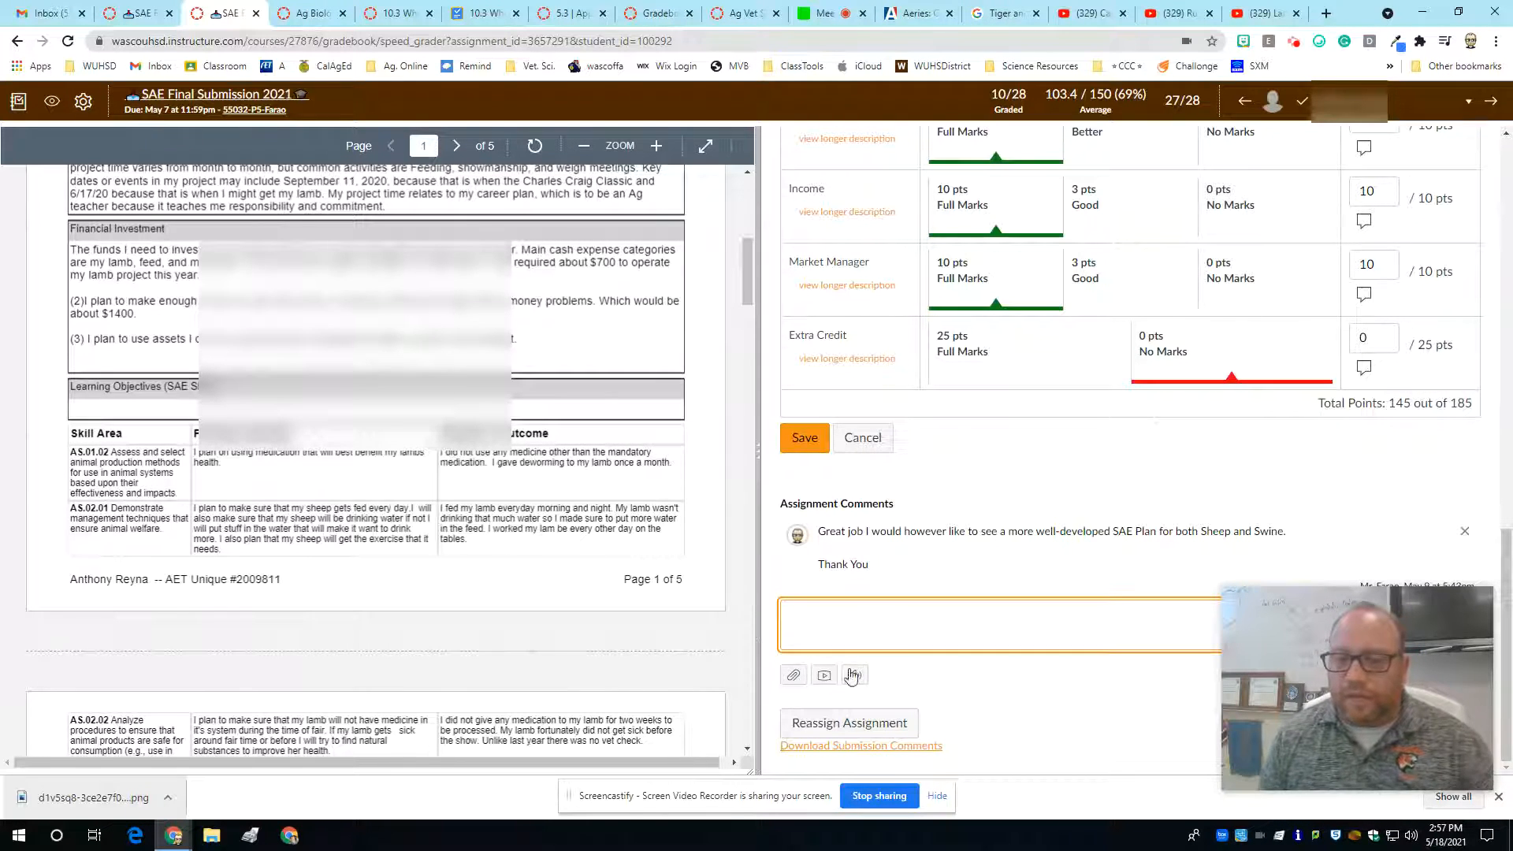
click(824, 675)
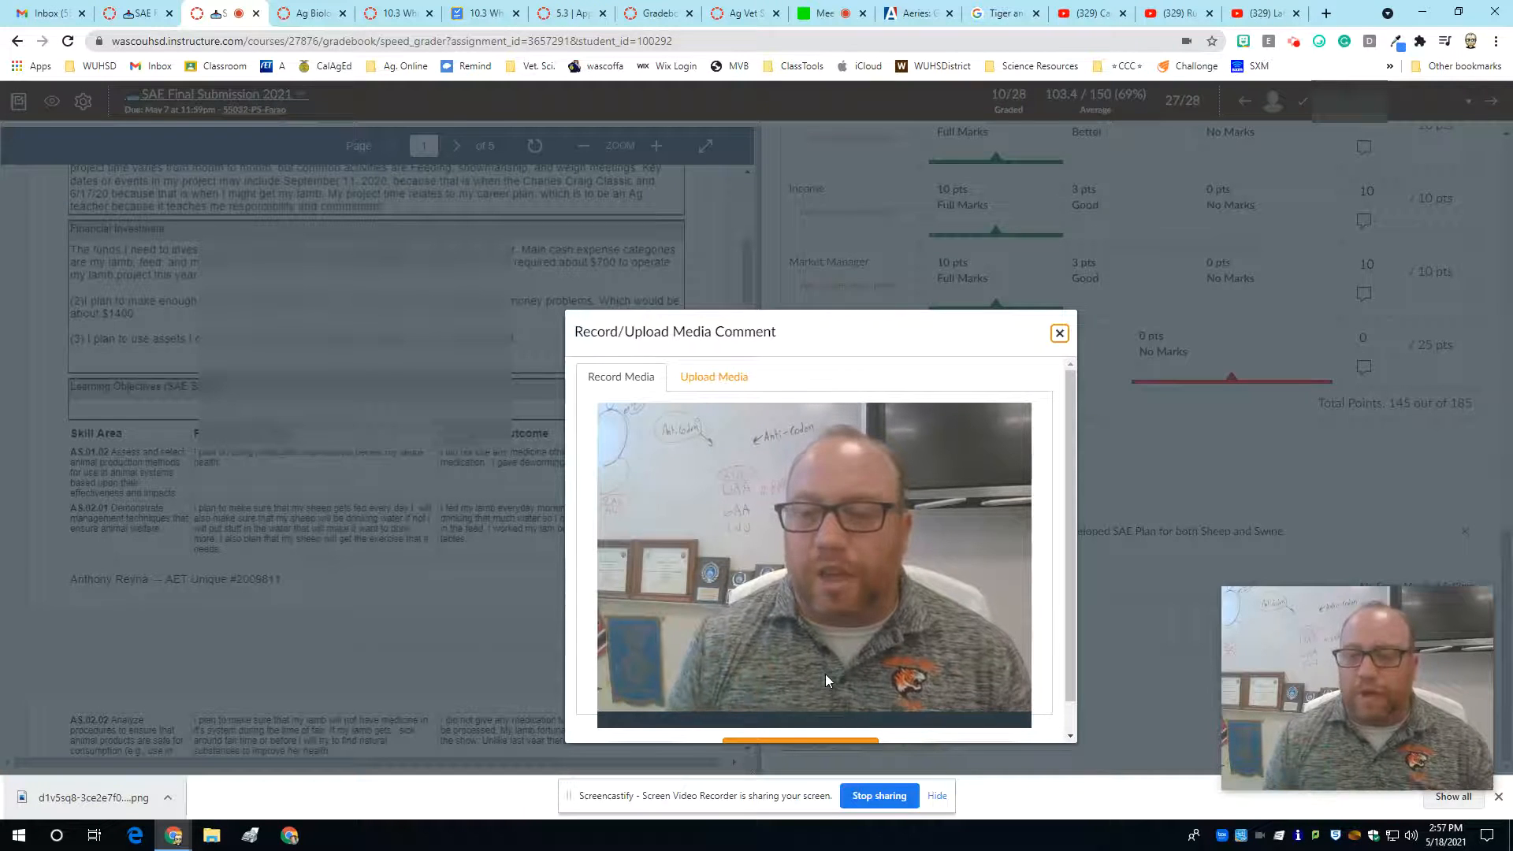
click(1060, 335)
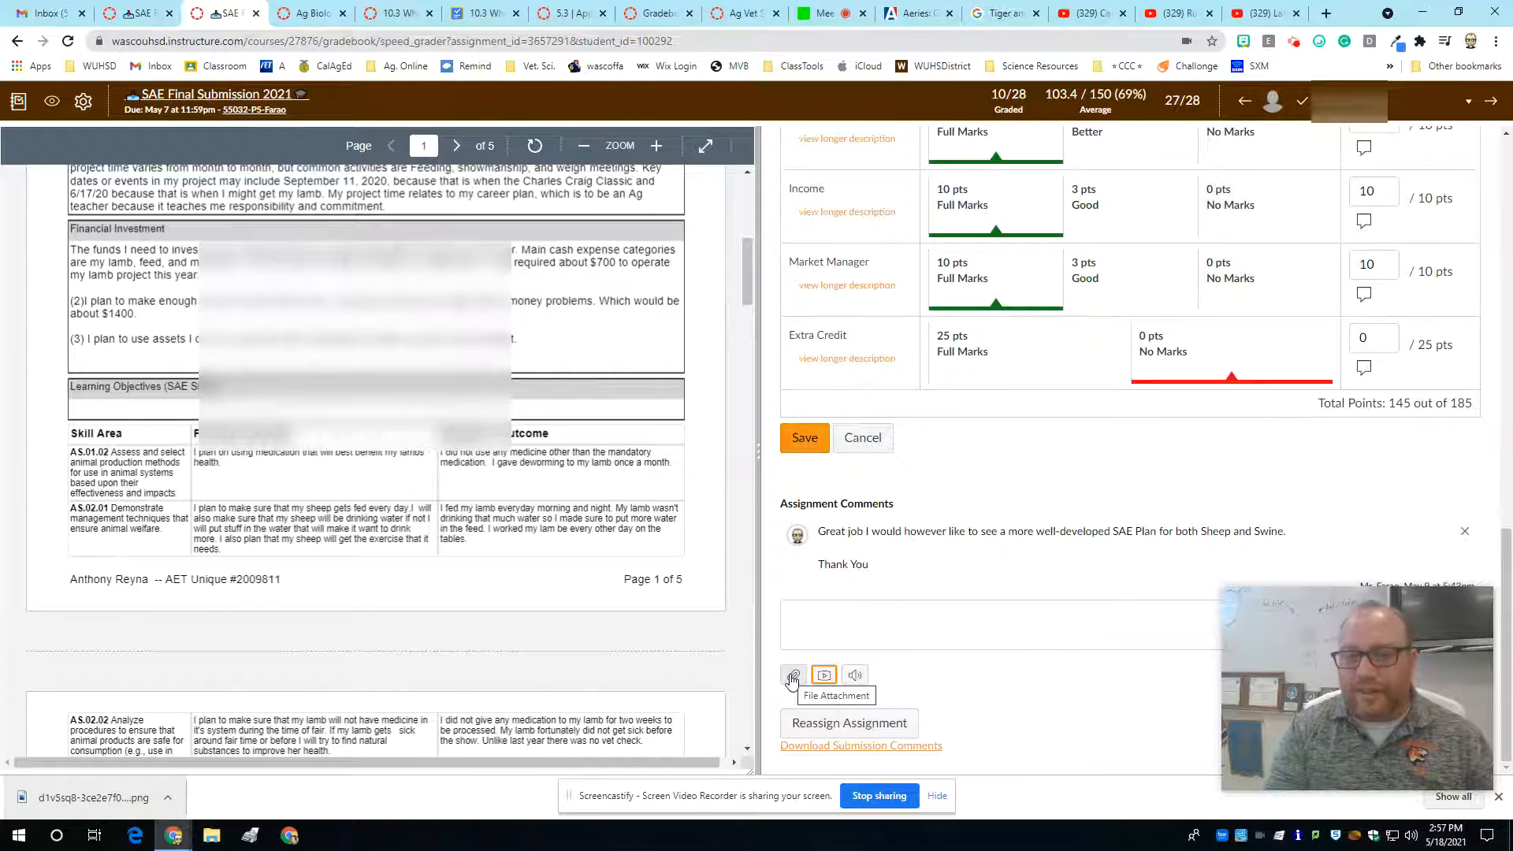
Review the top of the submitted report, the rubric's comment fields and the assignment comments area.
scroll(315, 534, up, 6)
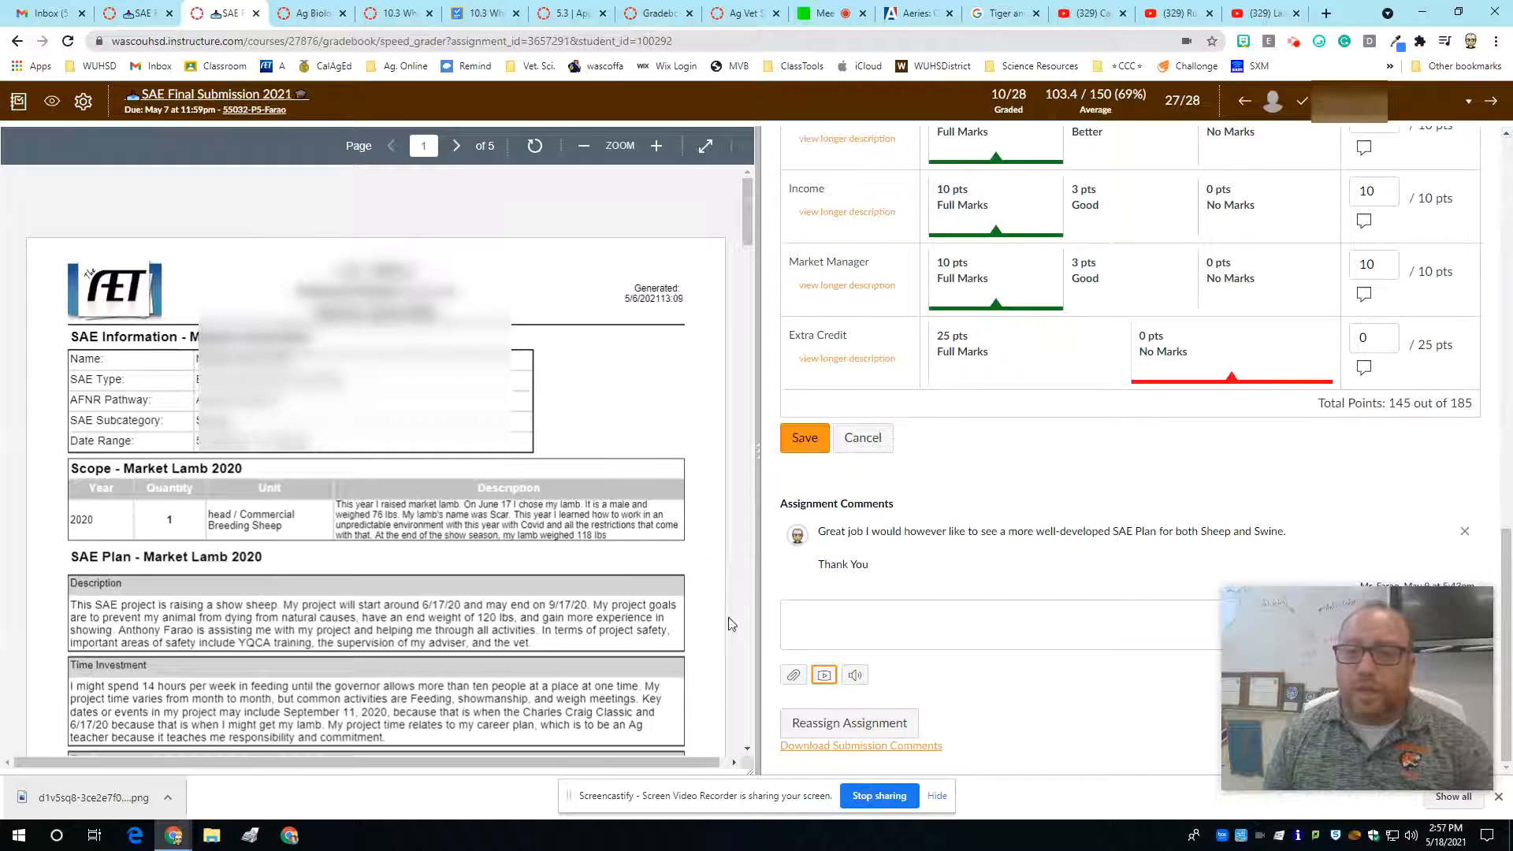
scroll(1083, 427, up, 3)
scroll(1008, 441, up, 3)
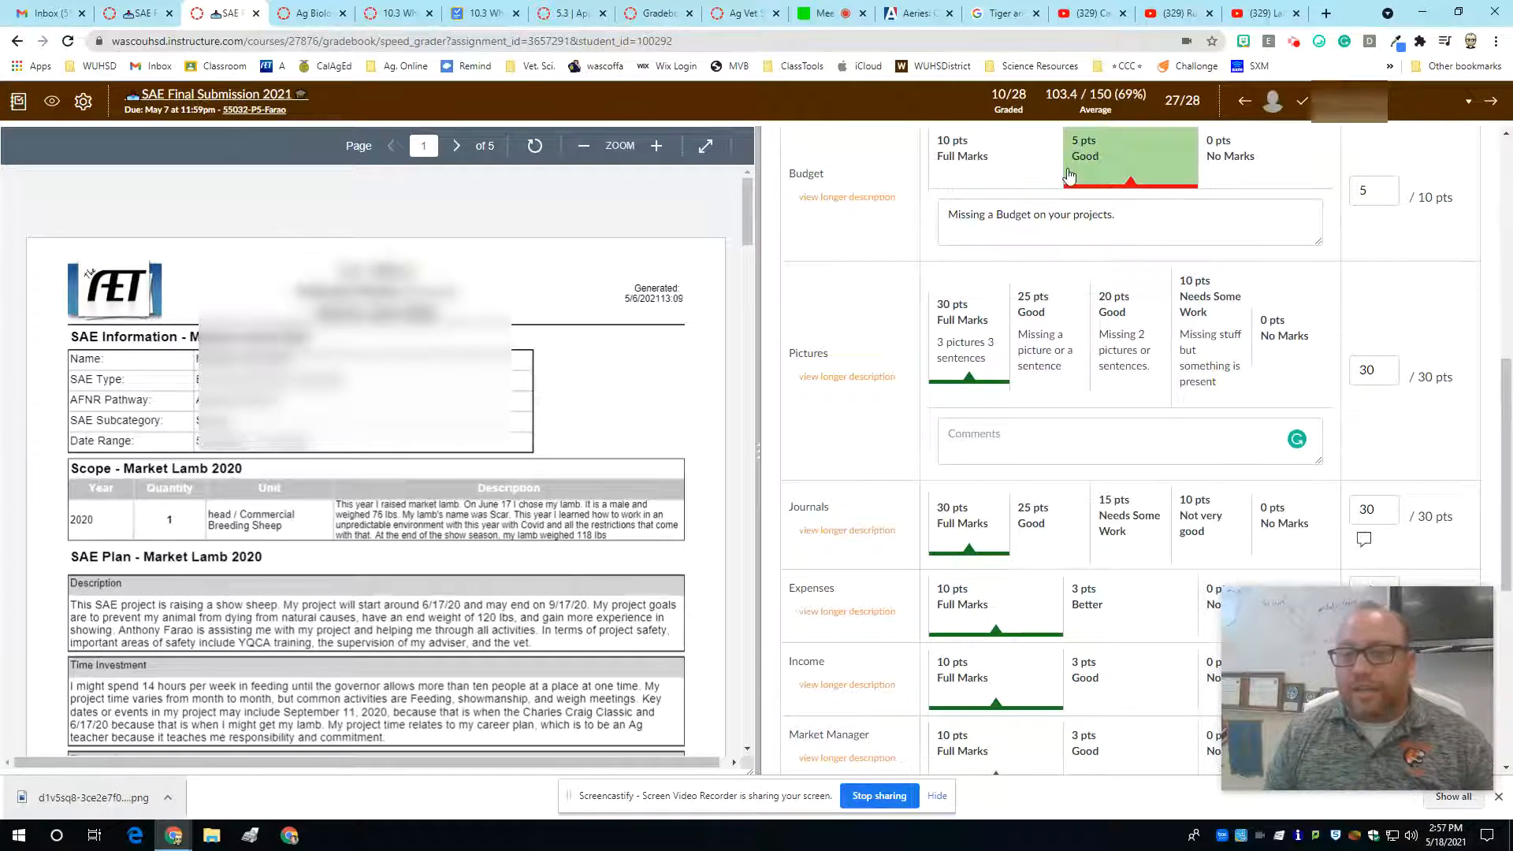
click(1057, 454)
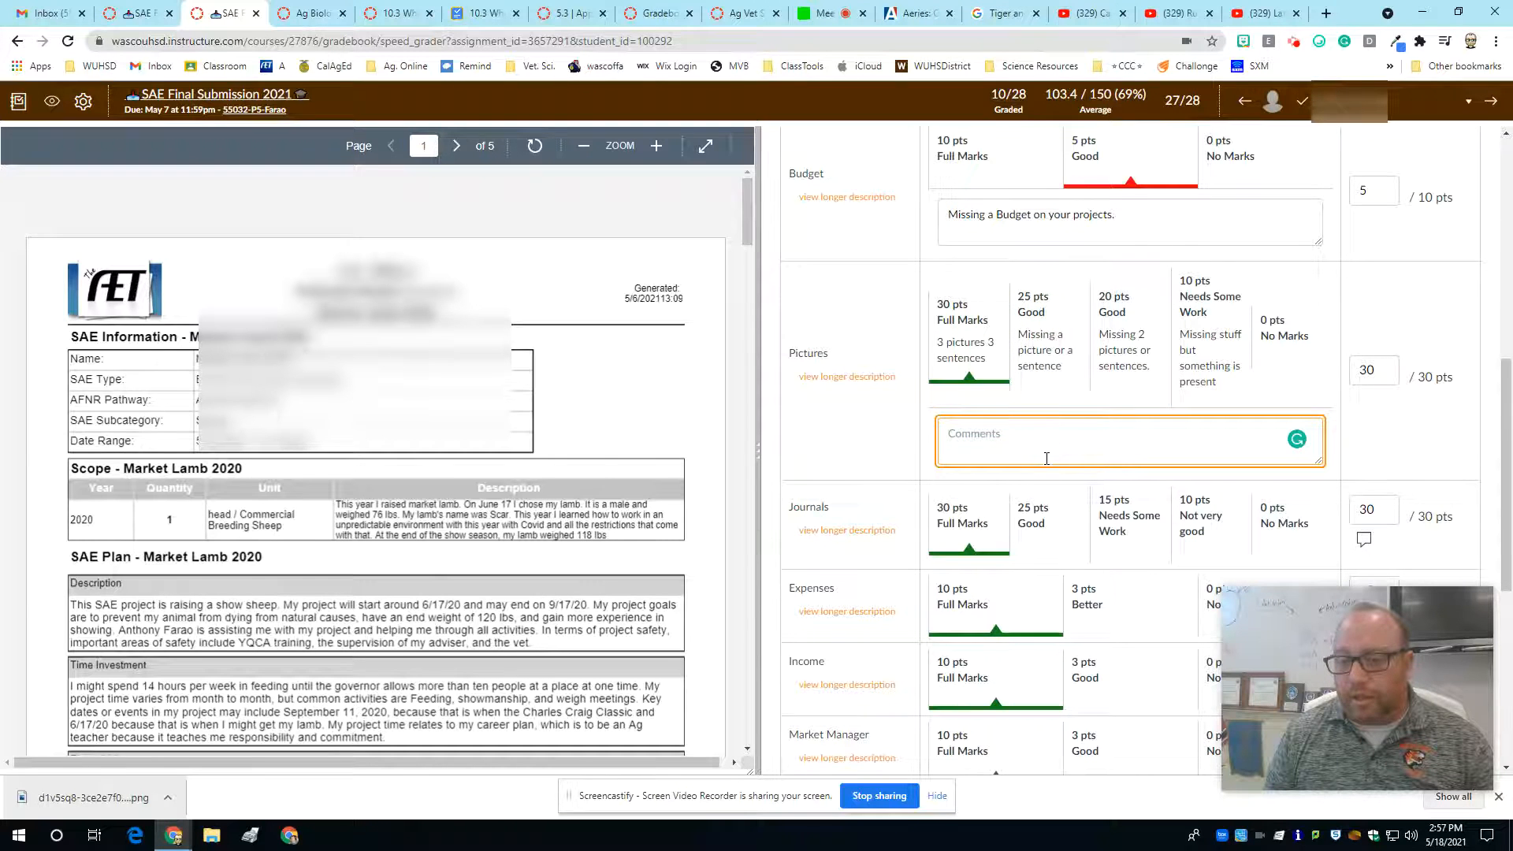
scroll(1046, 459, down, 6)
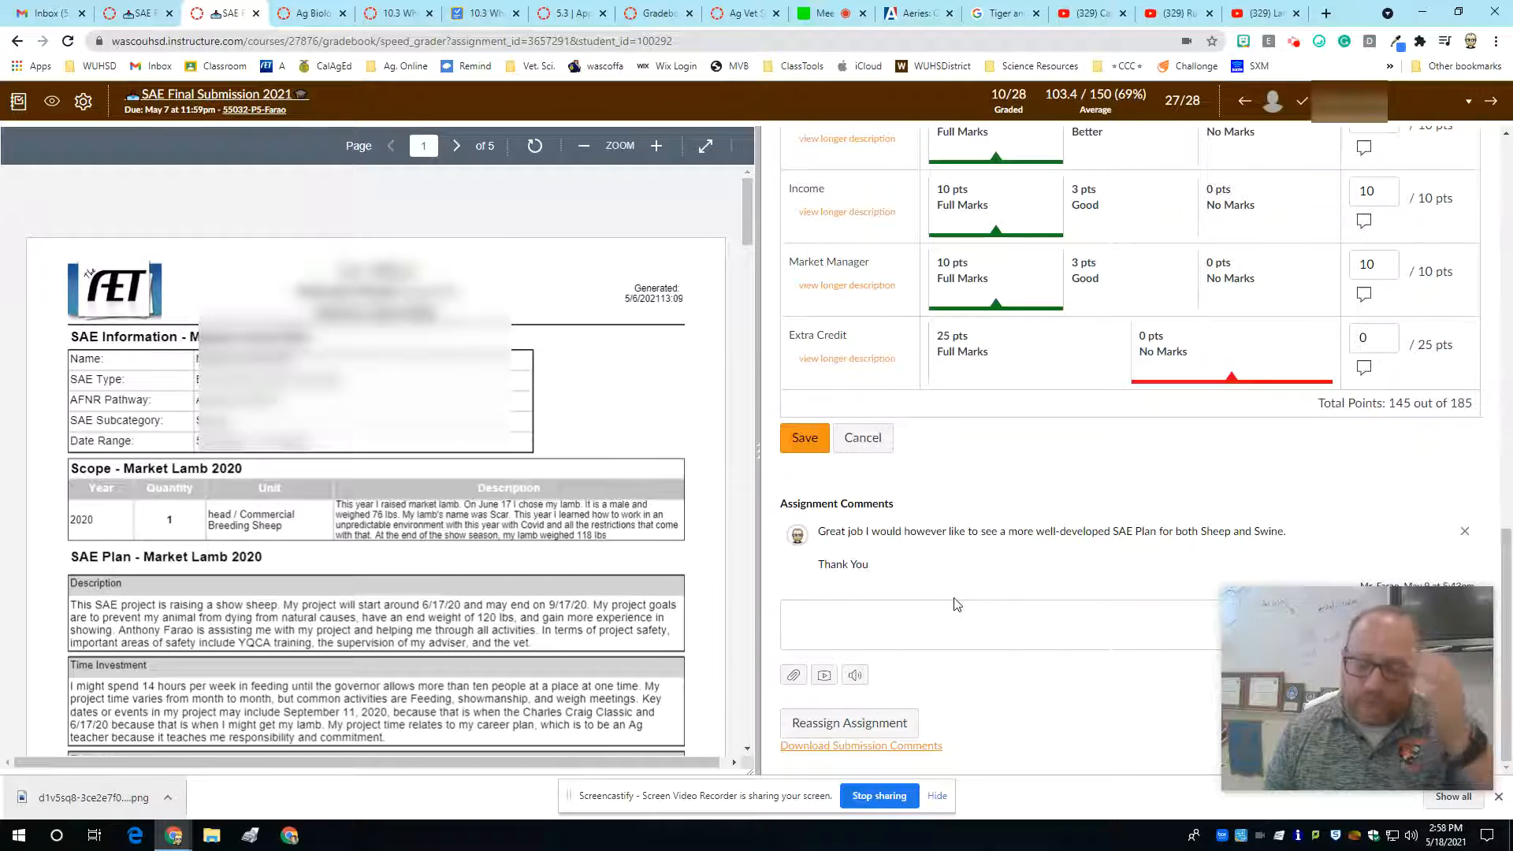
click(1298, 46)
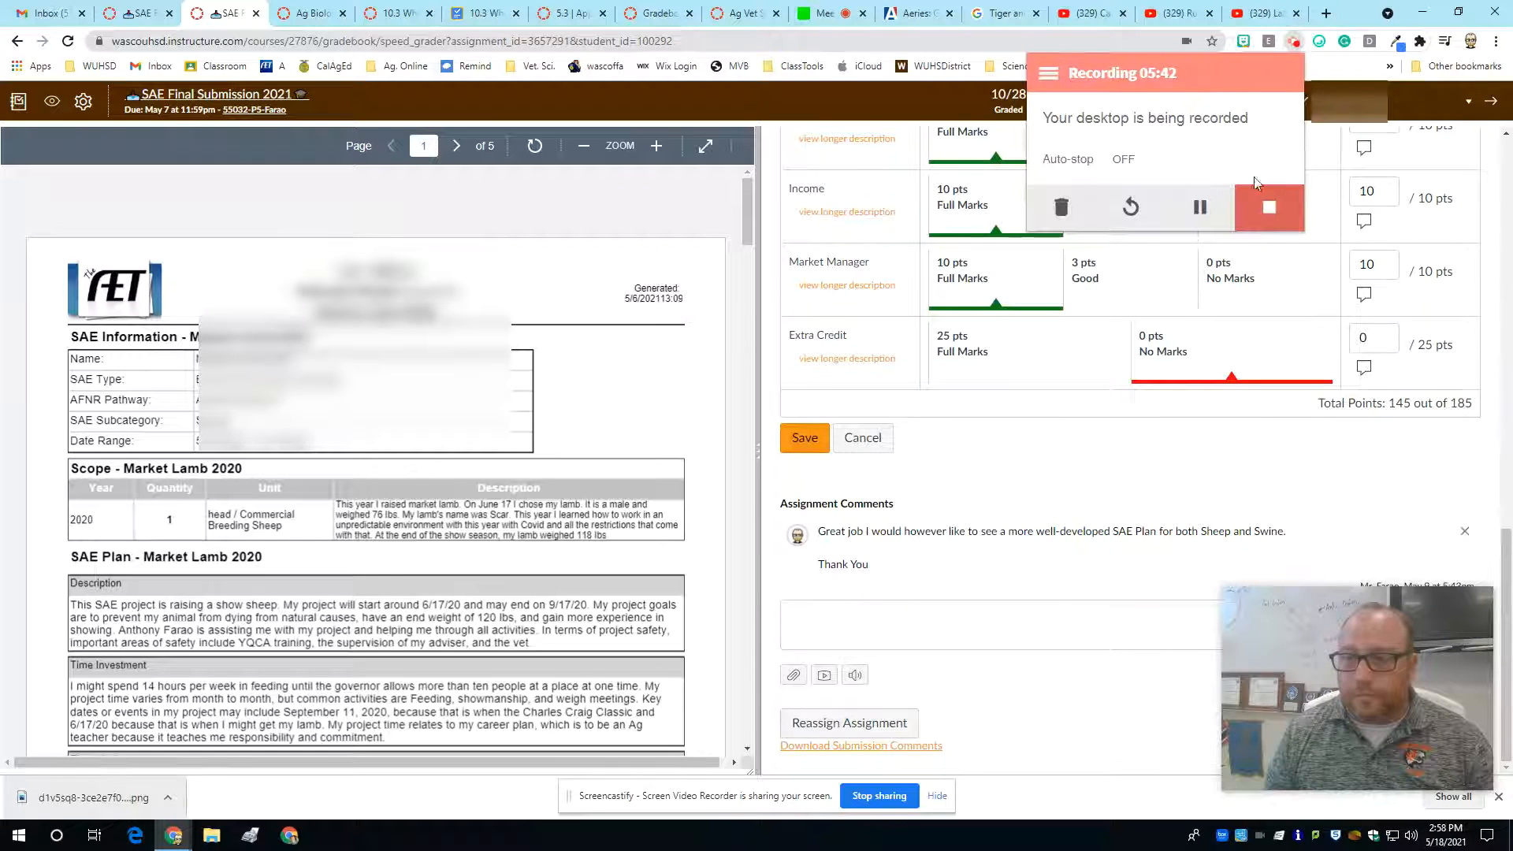
scroll(920, 276, up, 8)
click(921, 276)
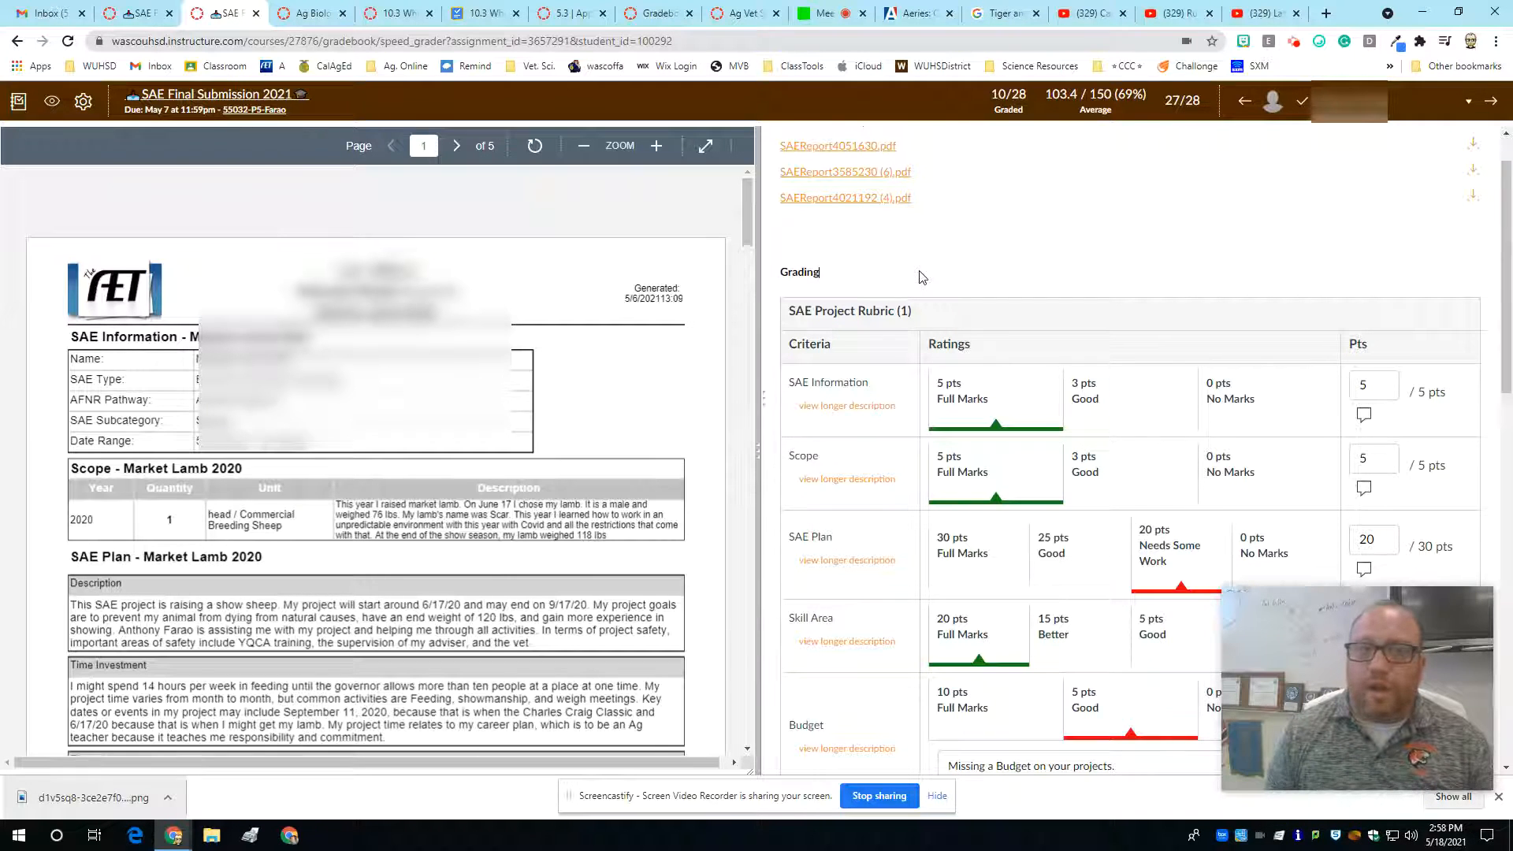
Return to the gradebook and open Message Students Who for the Vet Science - Certification Test assignment.
click(17, 102)
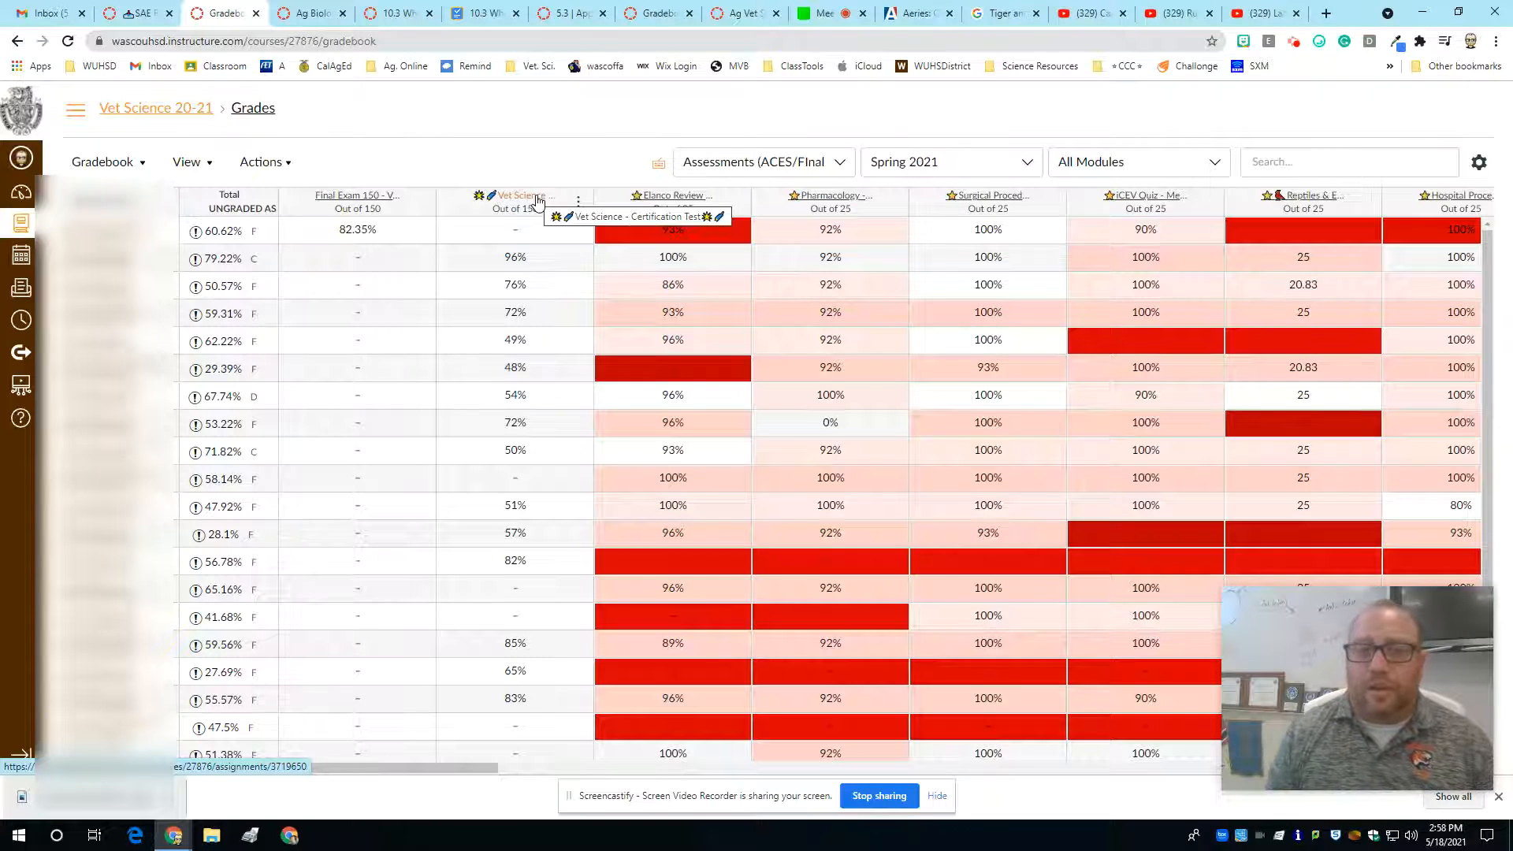
click(577, 209)
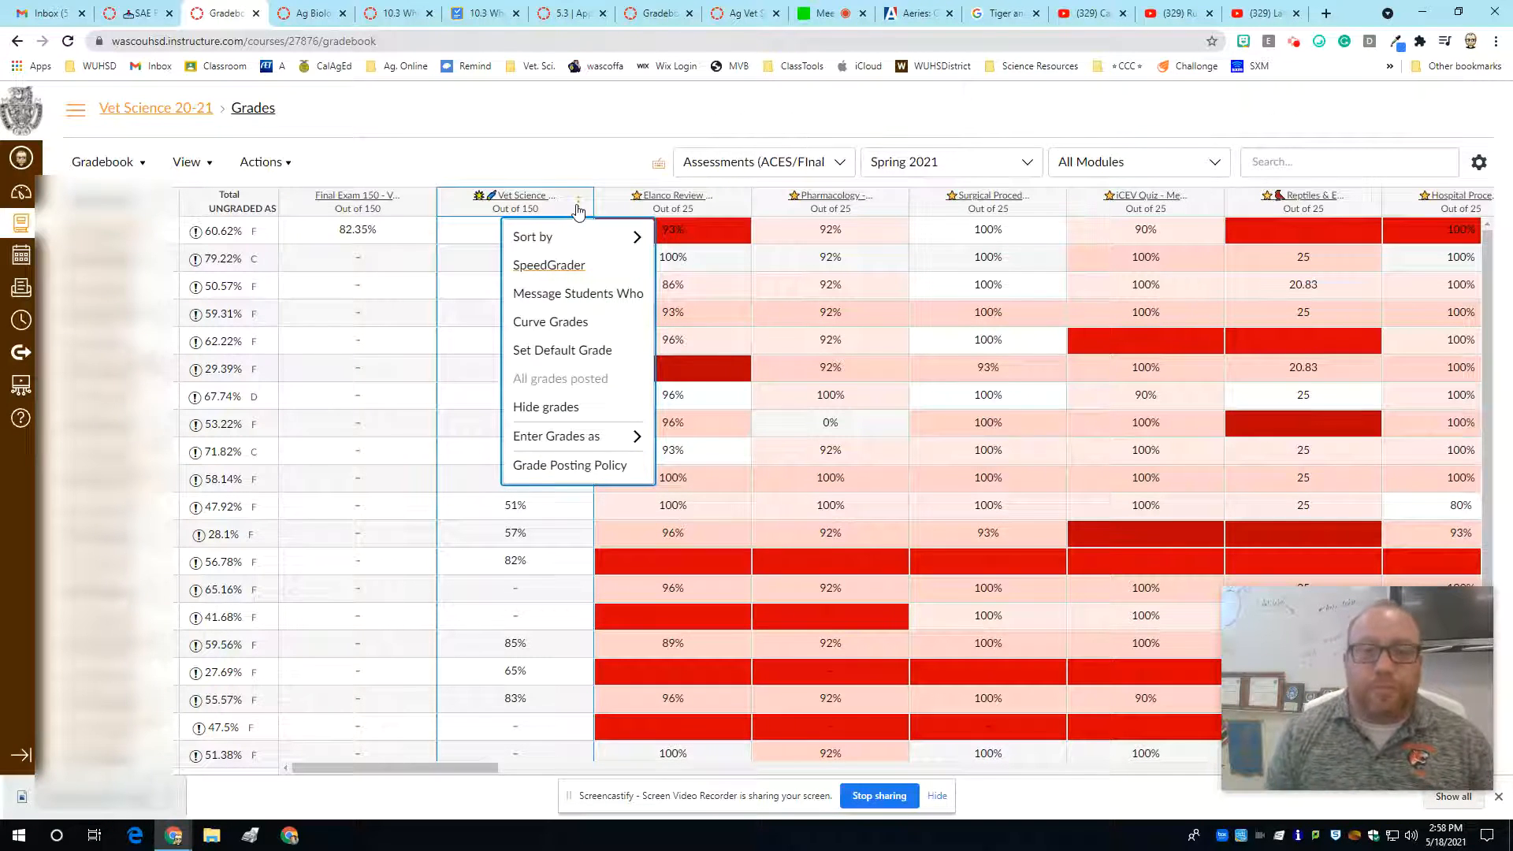
click(617, 307)
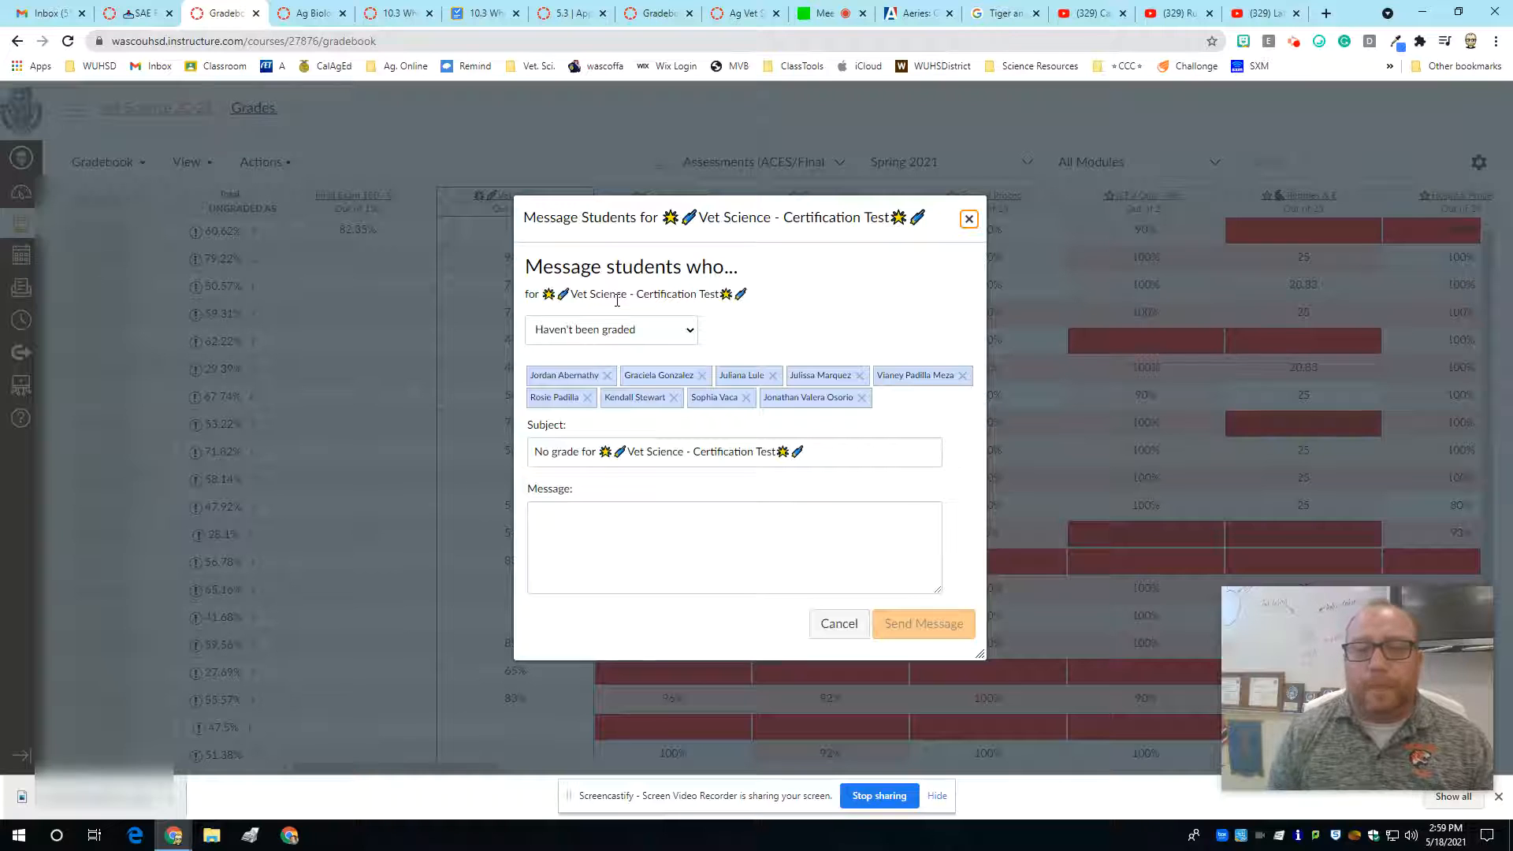
Address the message to students who scored more than 104 on the certification test.
click(687, 329)
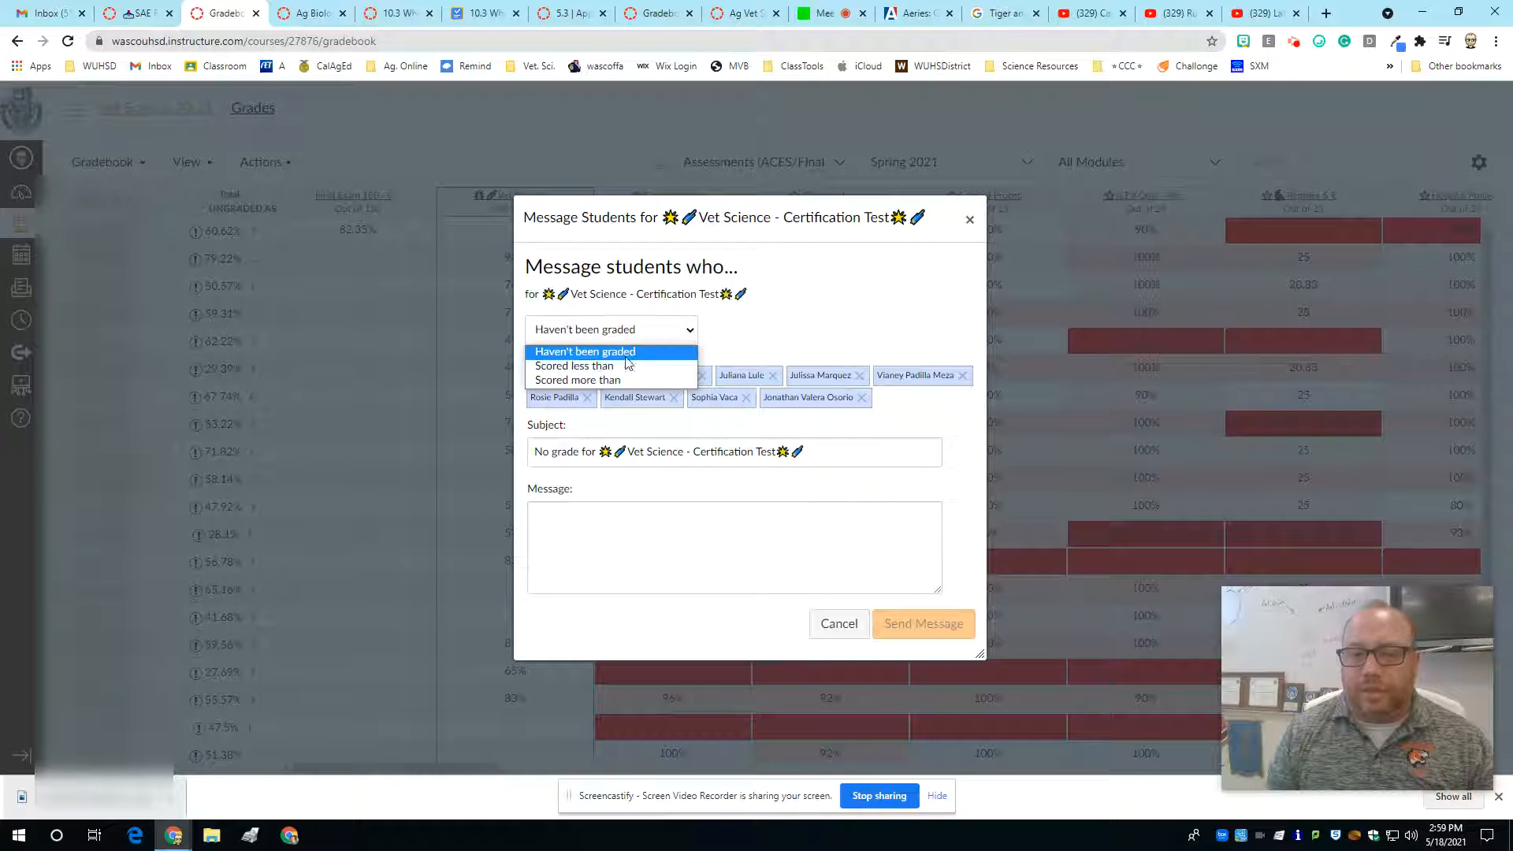
click(595, 380)
click(712, 328)
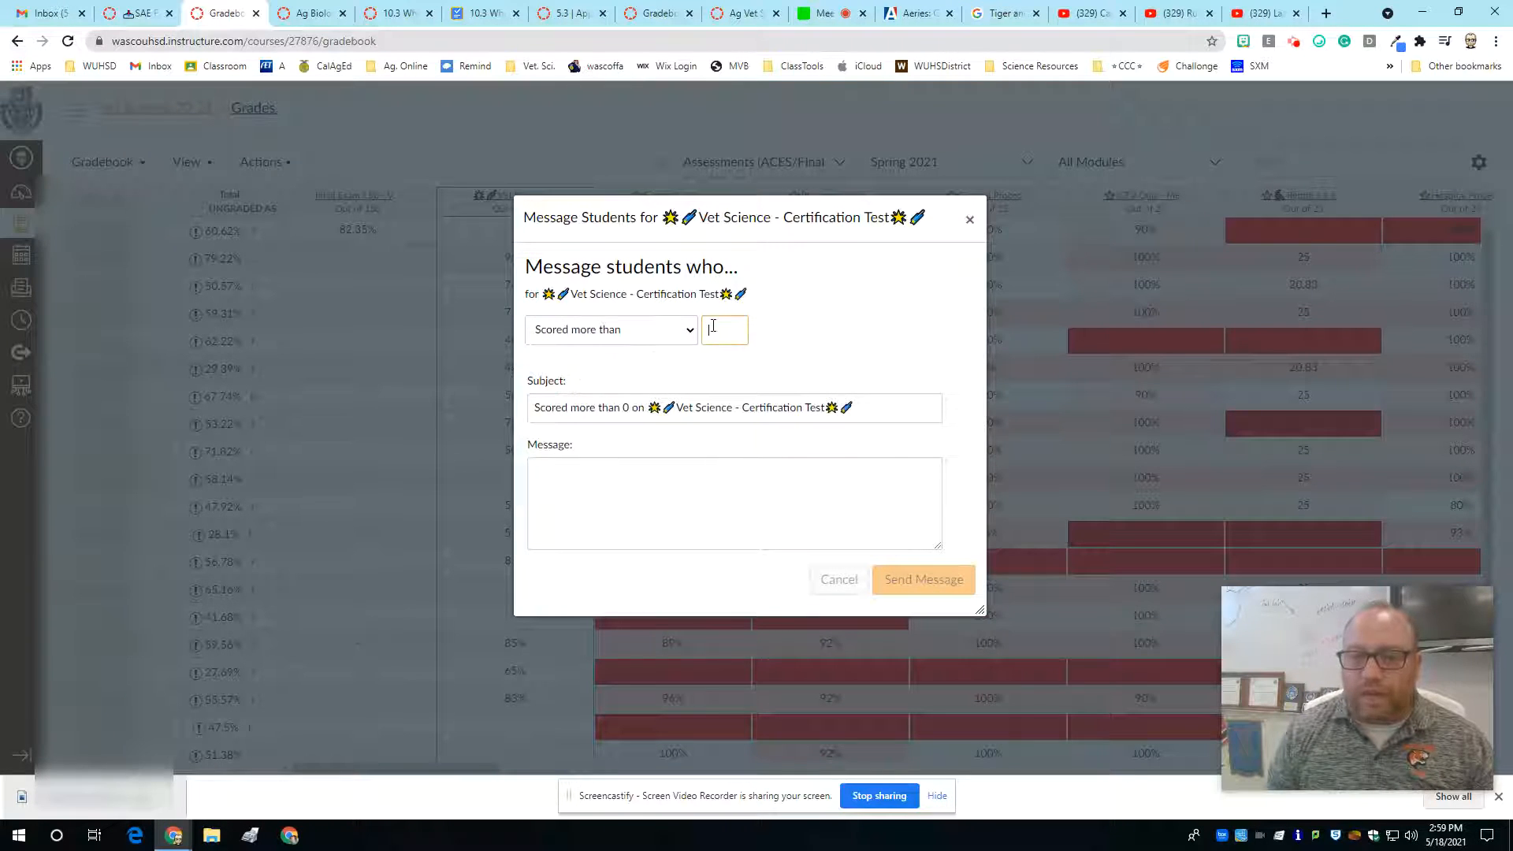
text(104)
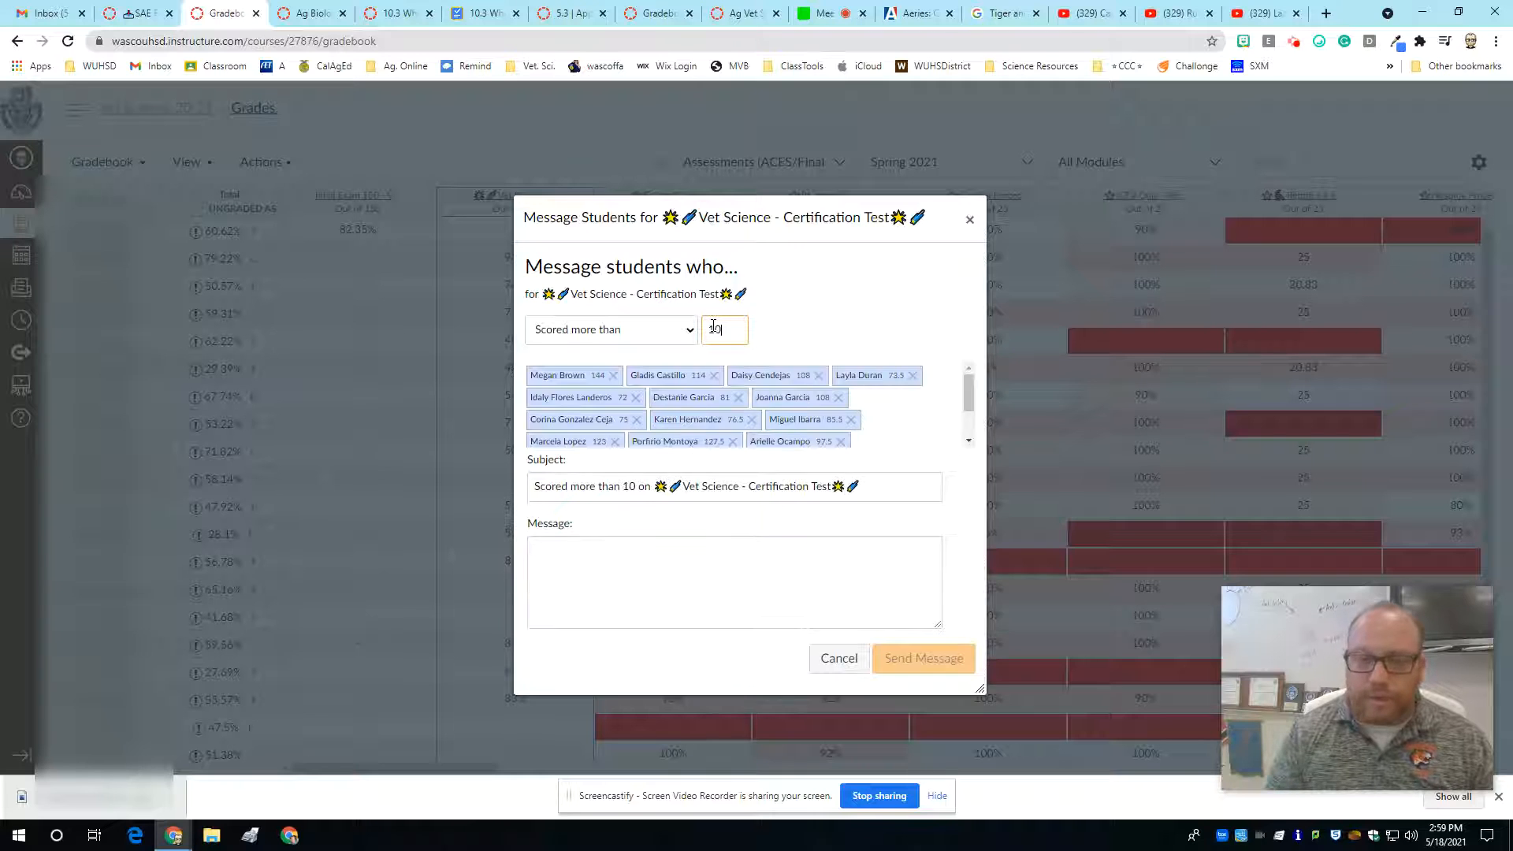
Replace the subject's wording before the test title with "Congradulation".
click(613, 568)
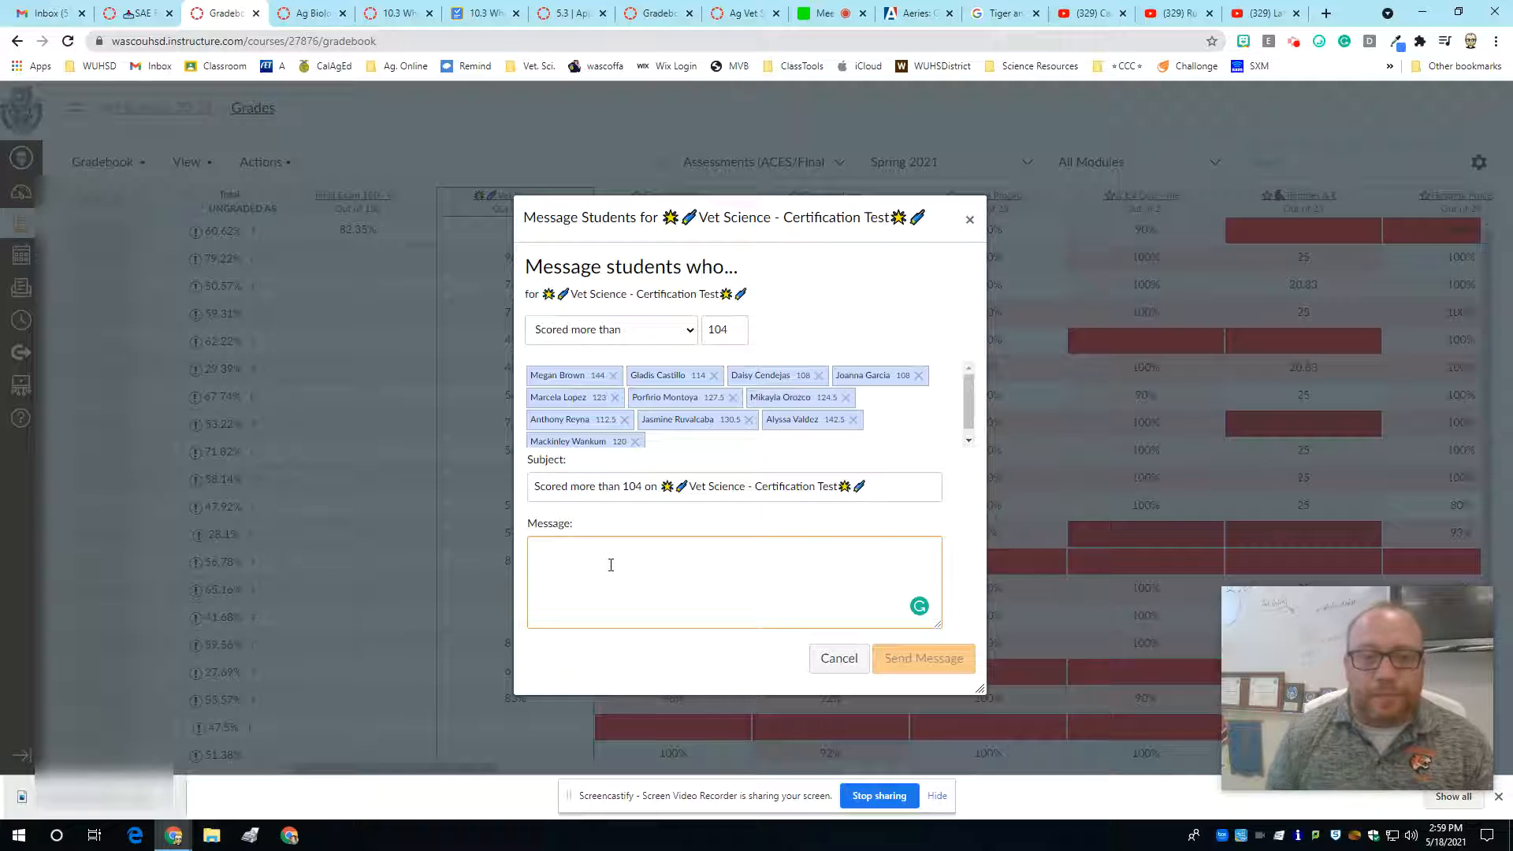
drag(533, 486, 658, 486)
text(Congradulat)
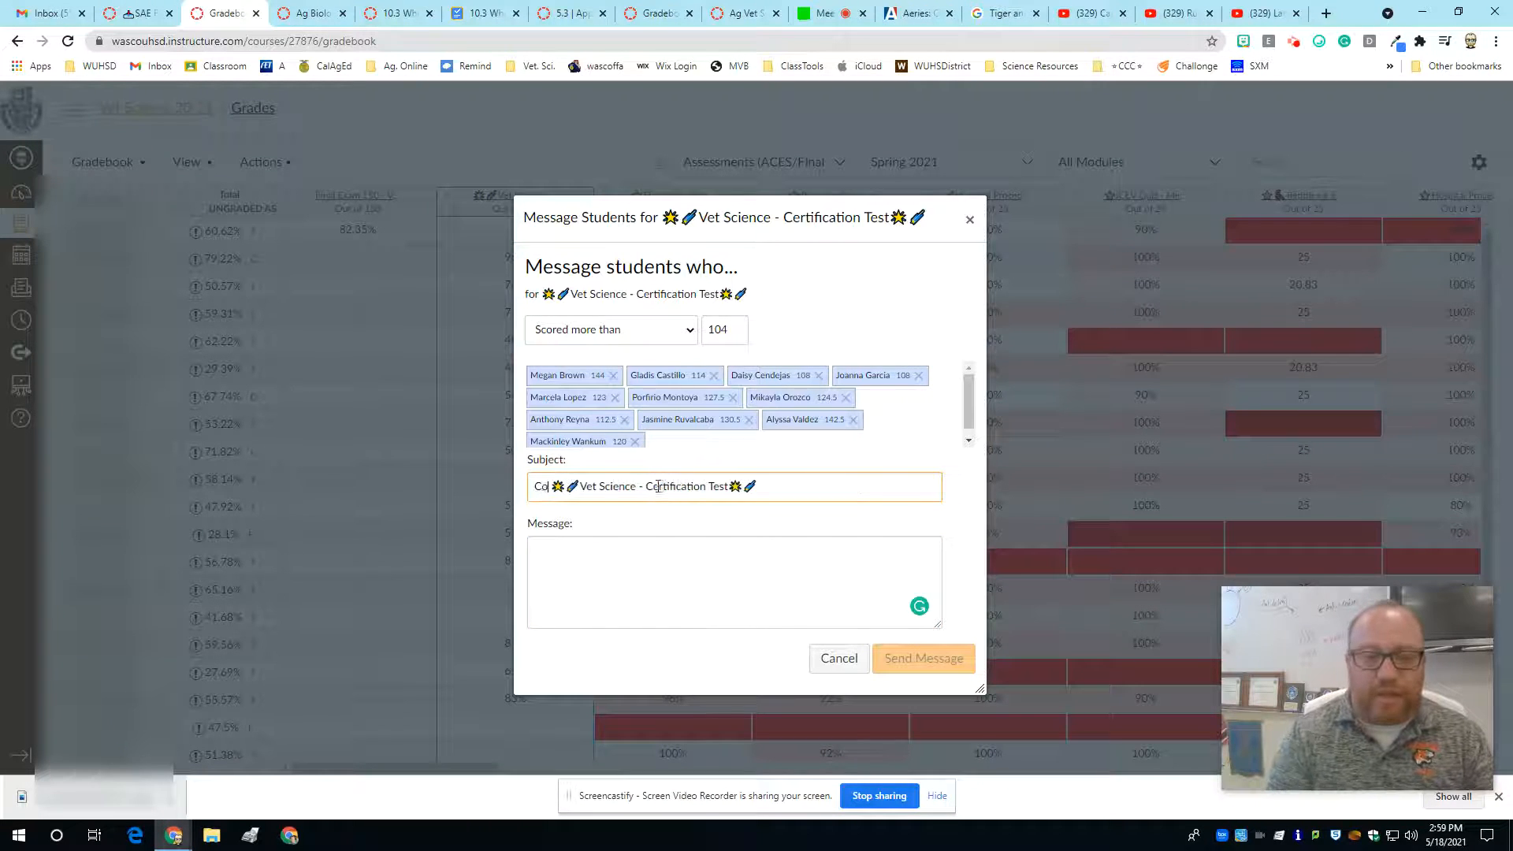
text(ion)
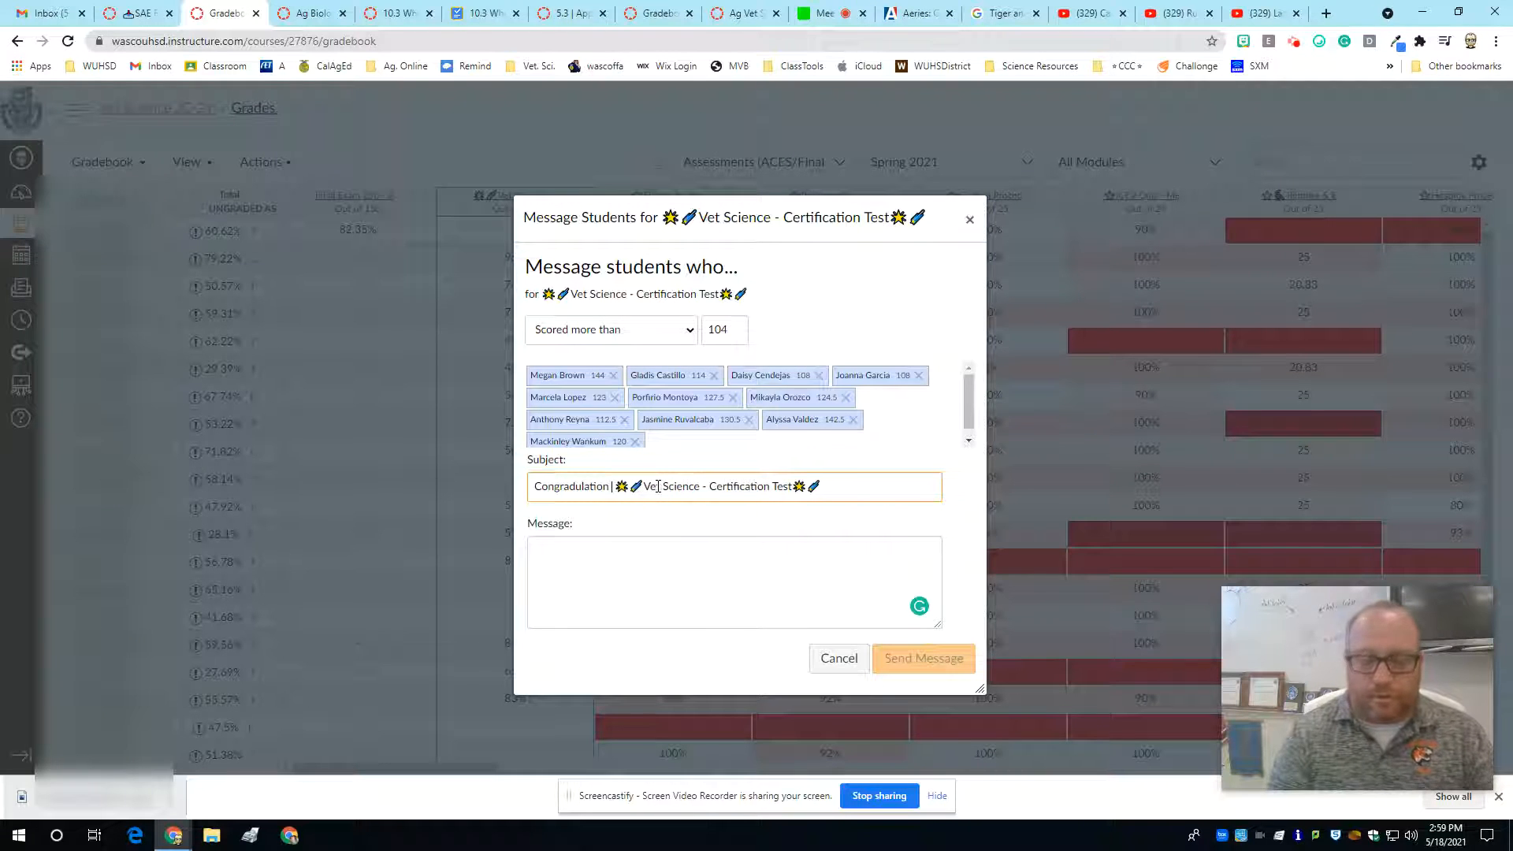
Write the message body "I am so happy that you all Passed and Recieved your Certifivation.".
click(616, 604)
text(I am)
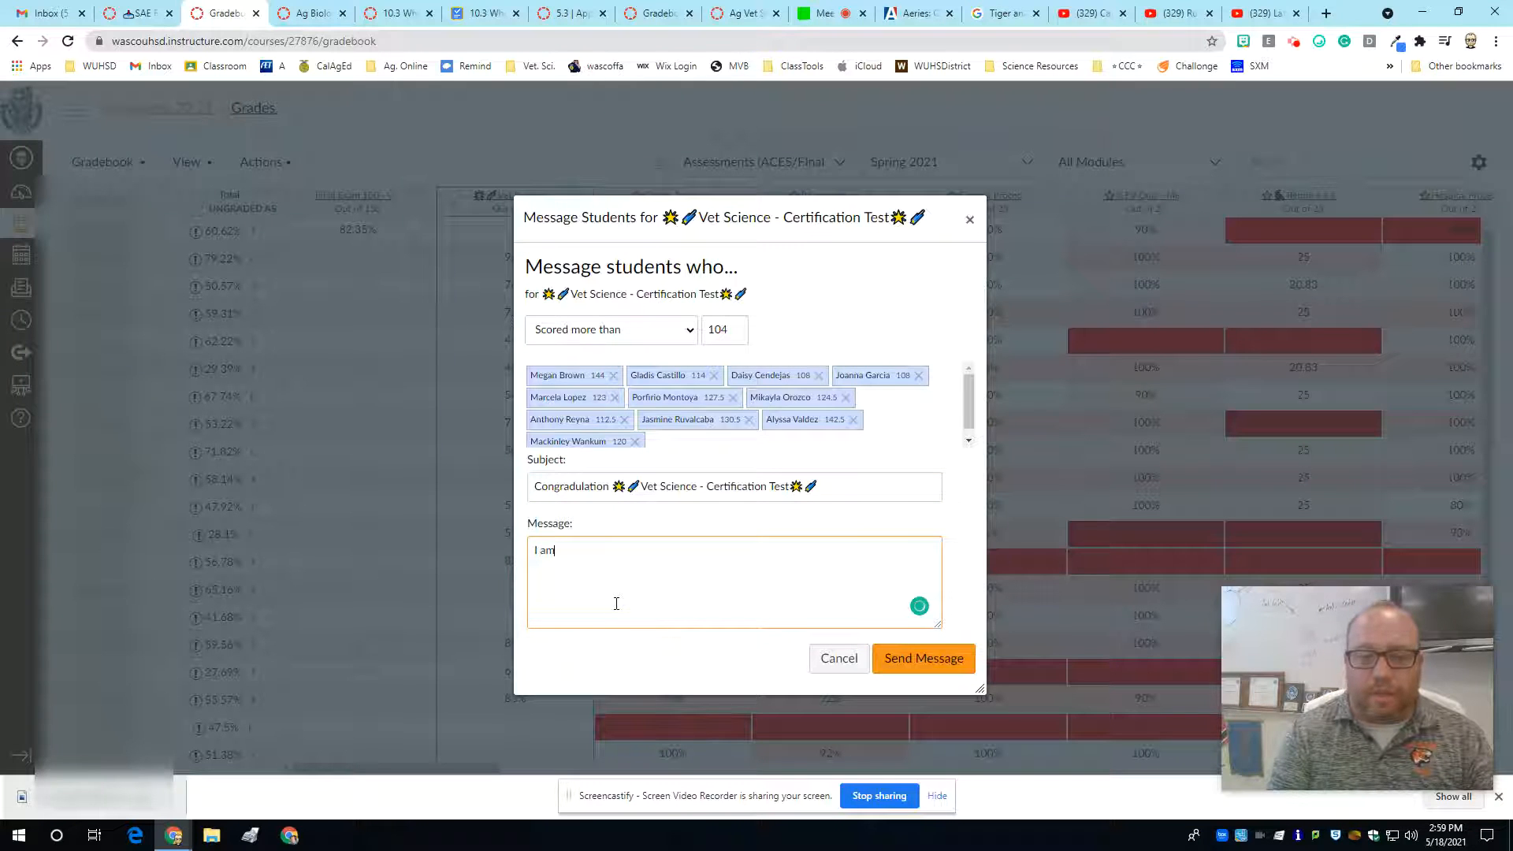
text( so happy that y)
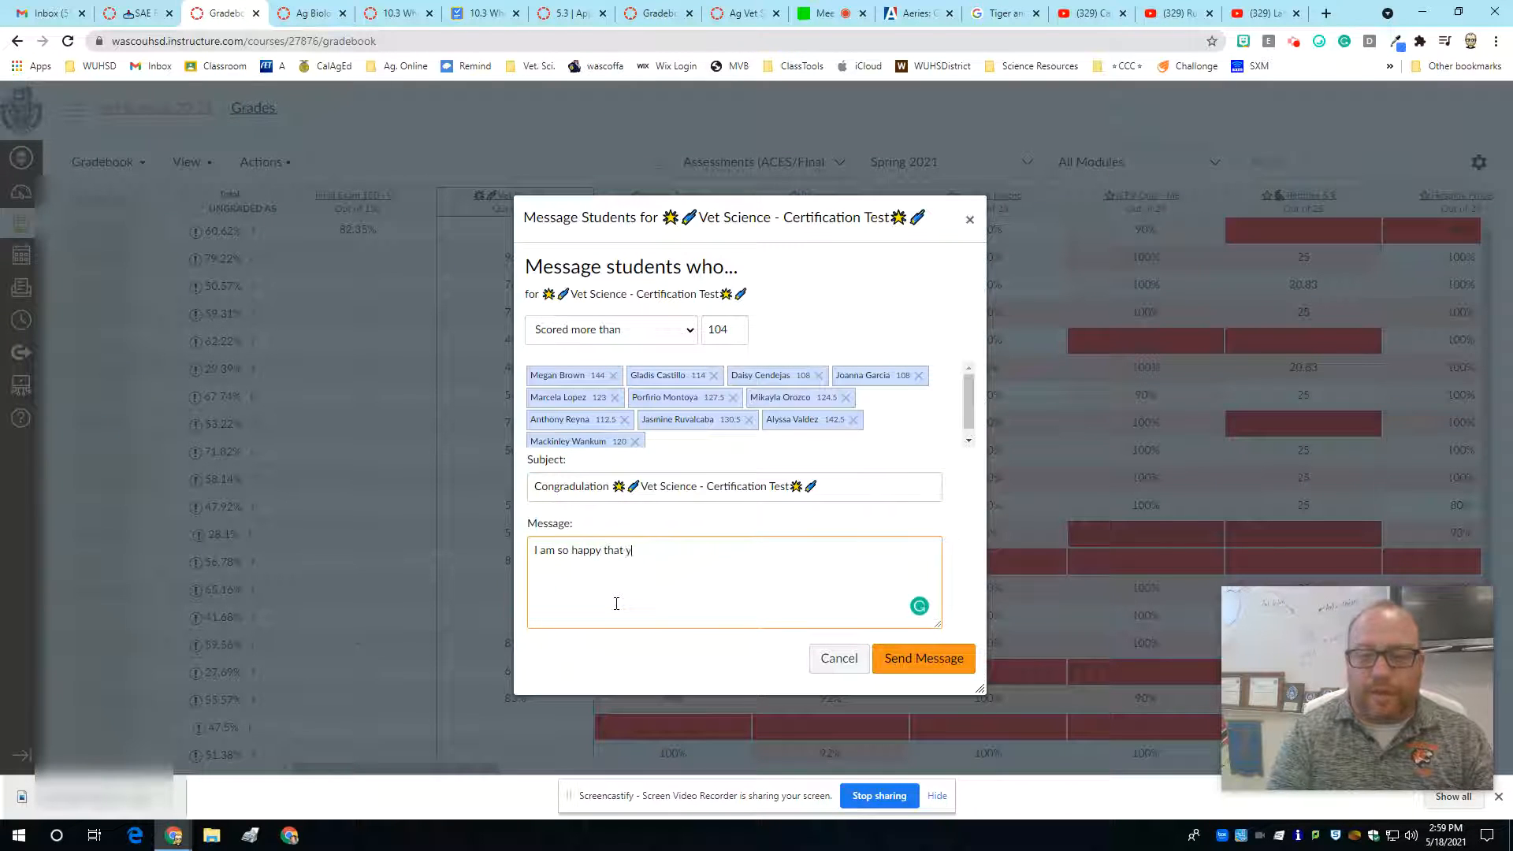
text(ou all P)
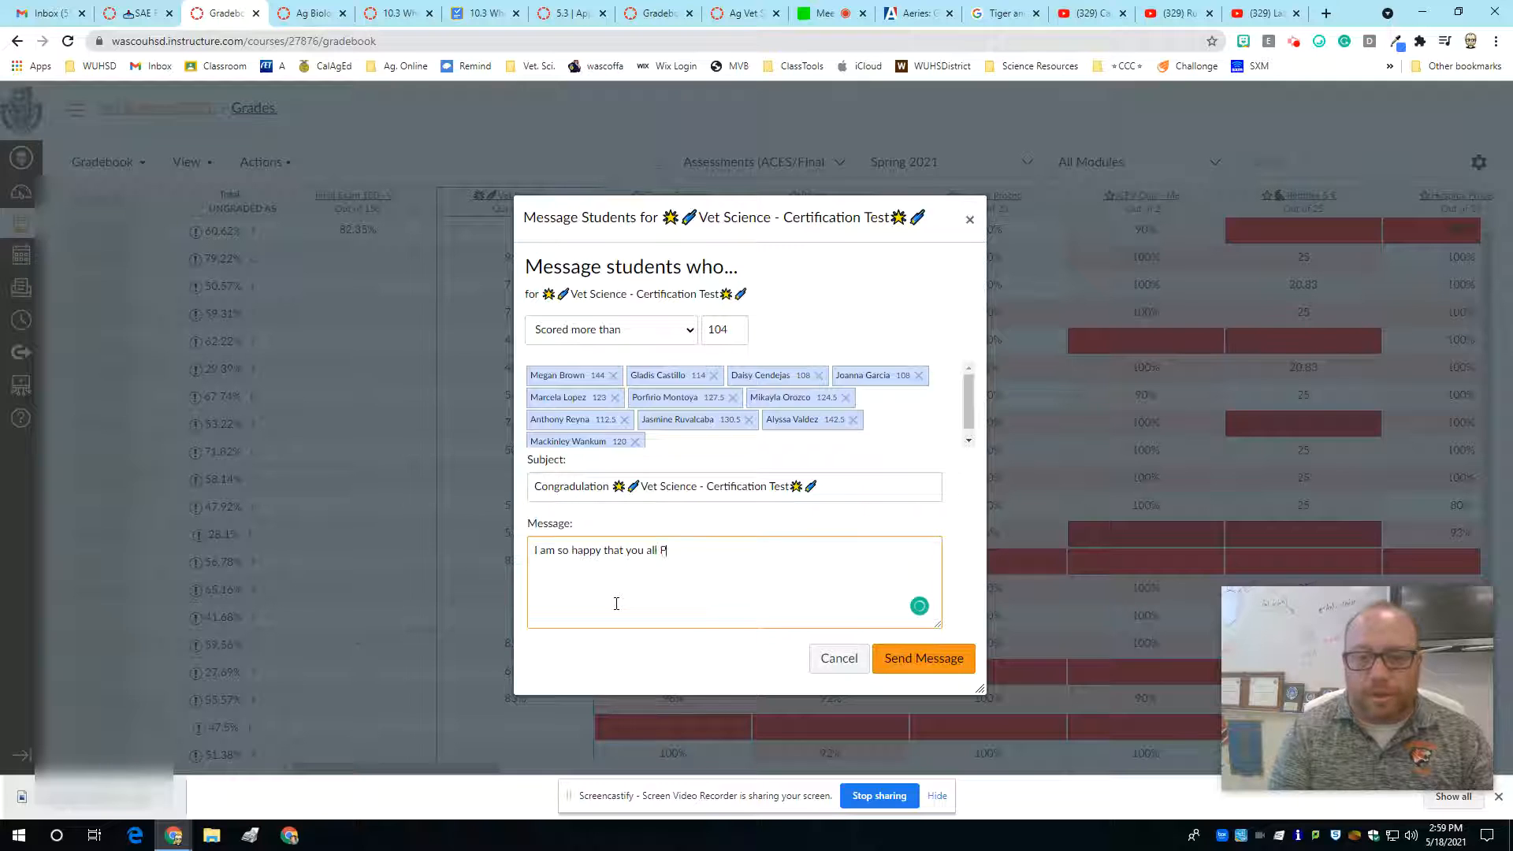
text(assed and Recieved yoru)
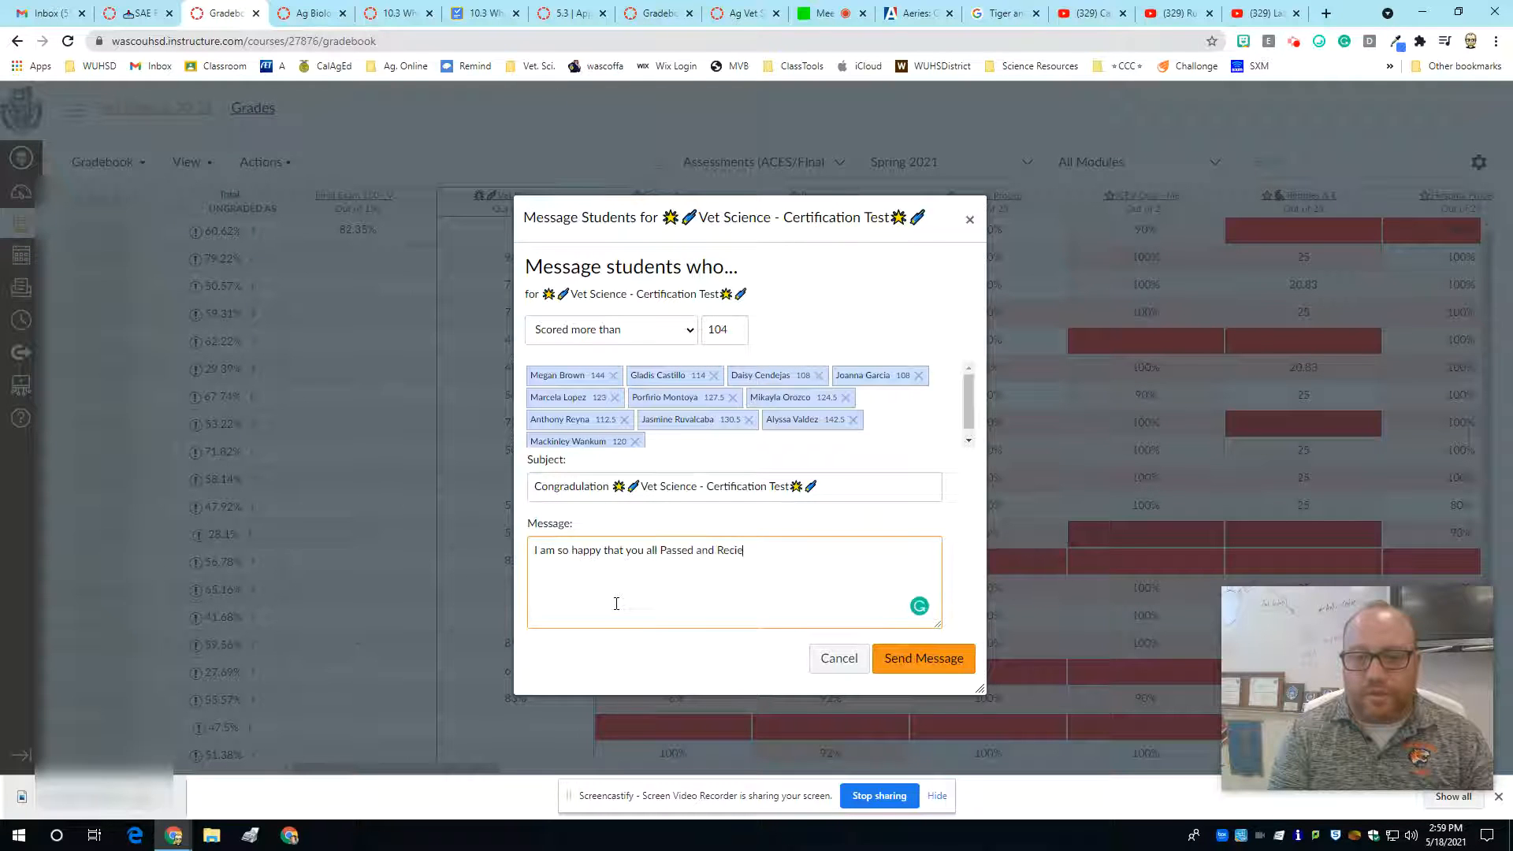
key(BackSpace)
key(BackSpace)
text(ru Certifivation.)
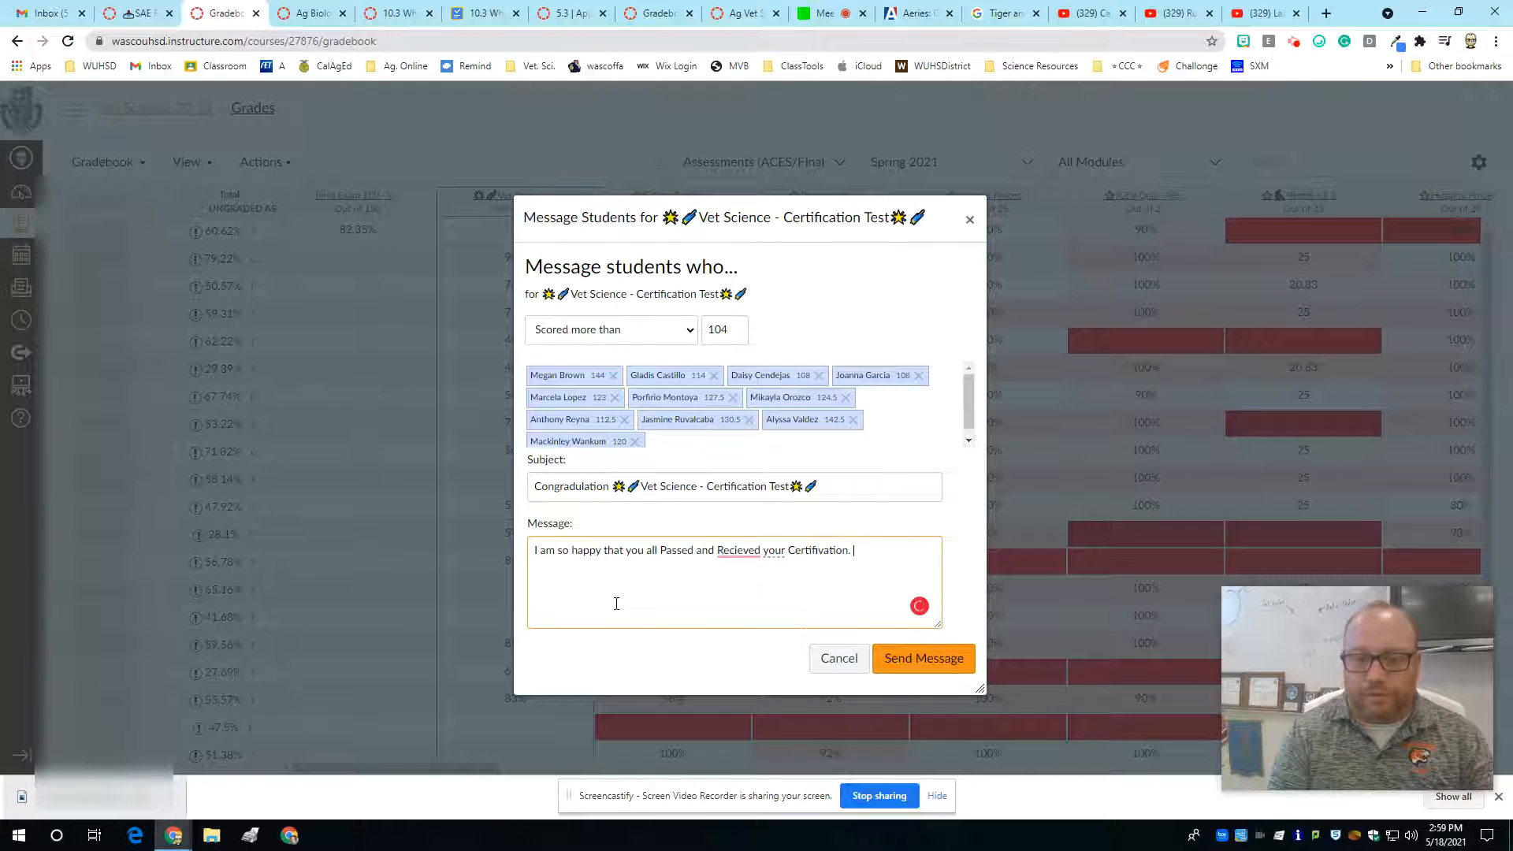
Correct the misspelled words in the message to "Certification" and "Received", and cancel the message without sending it.
key(Left)
key(Left)
key(Left)
key(Left)
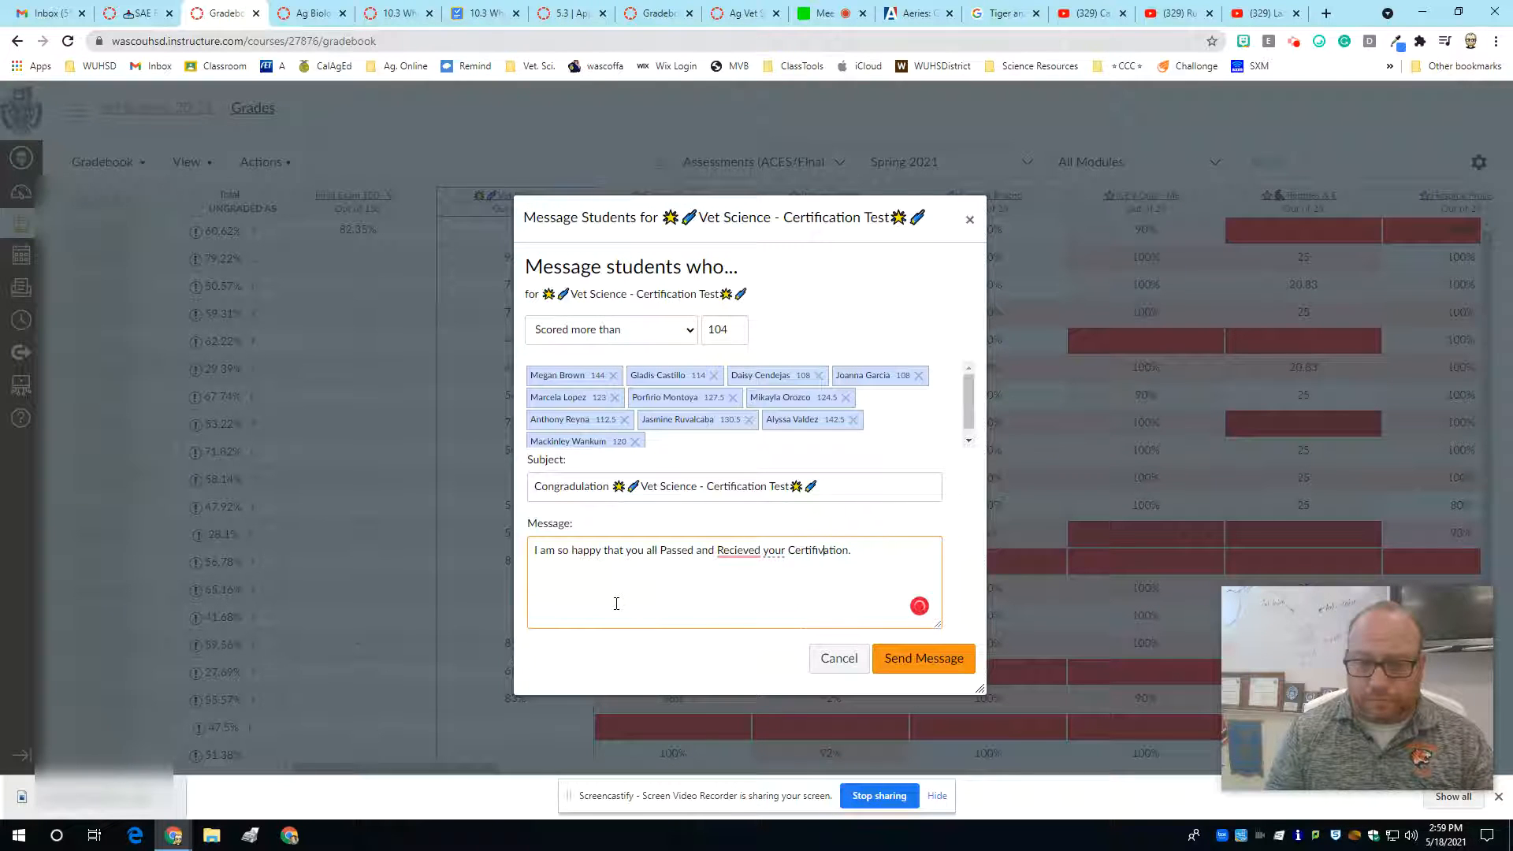
key(BackSpace)
text(c)
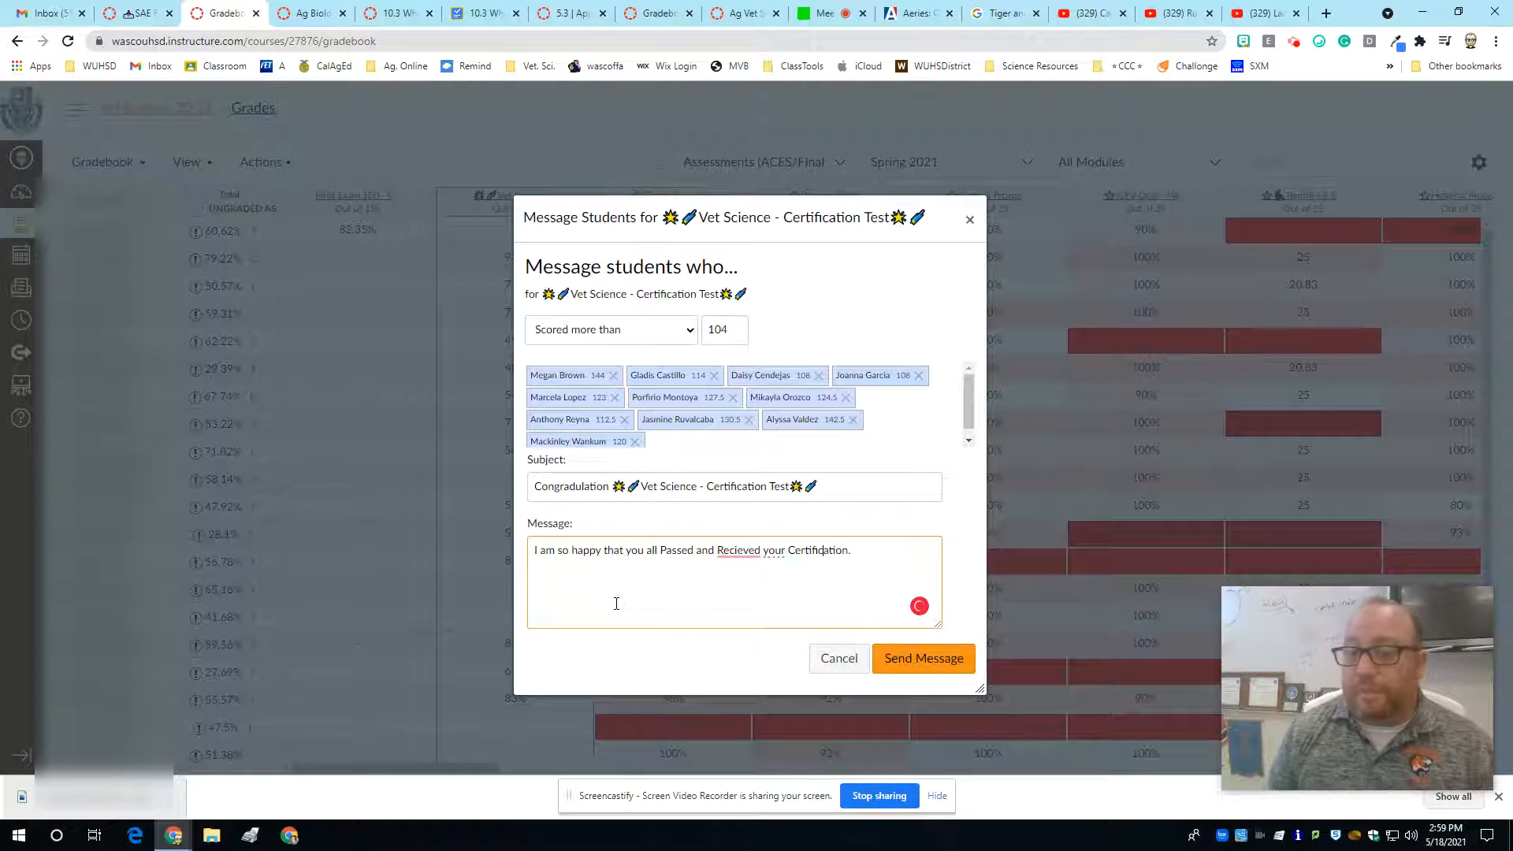
click(729, 556)
click(746, 577)
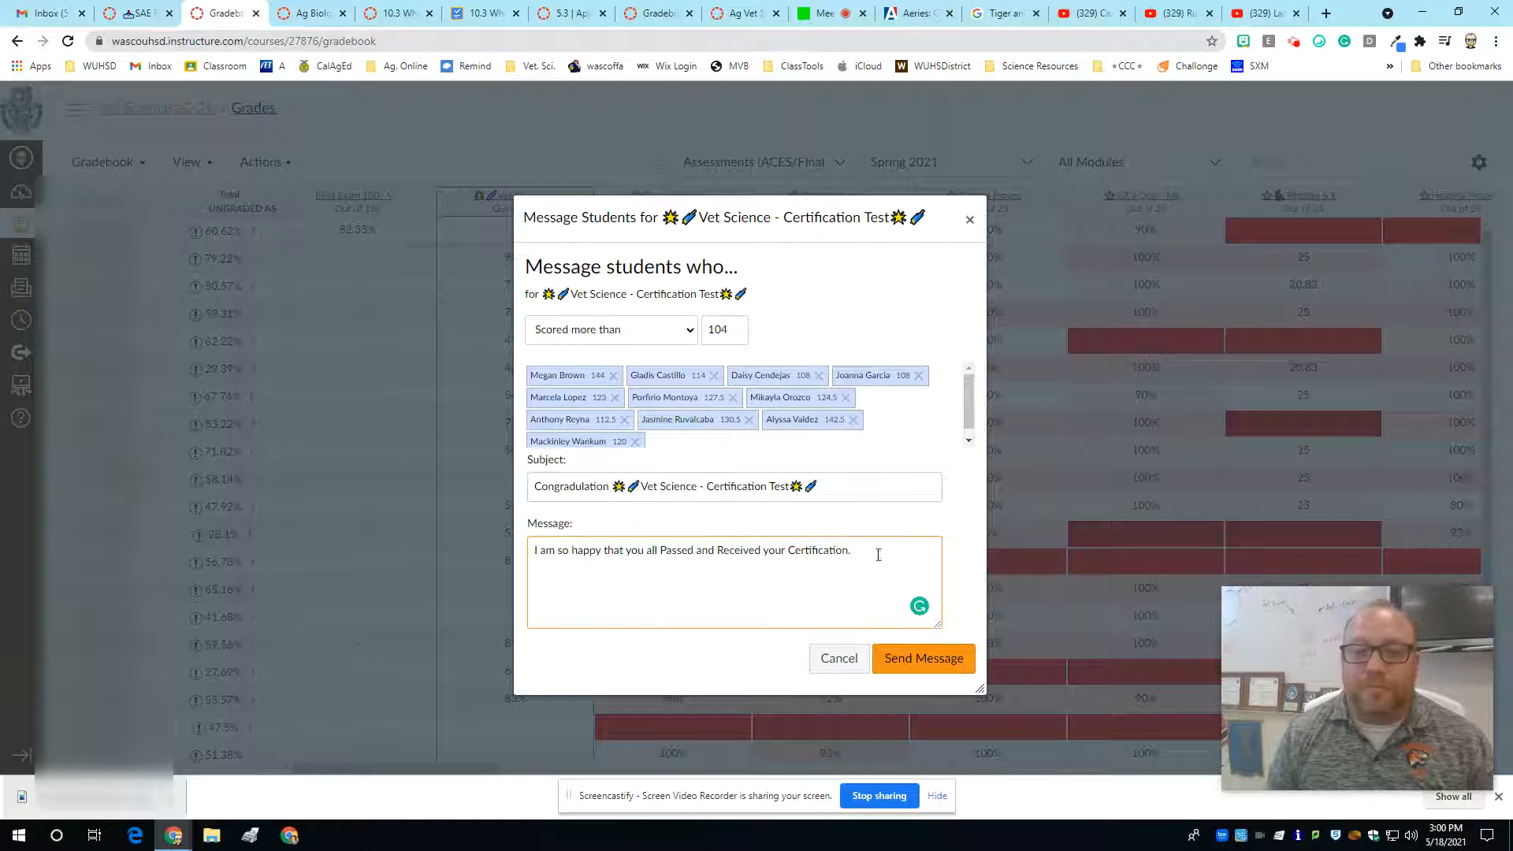
click(837, 660)
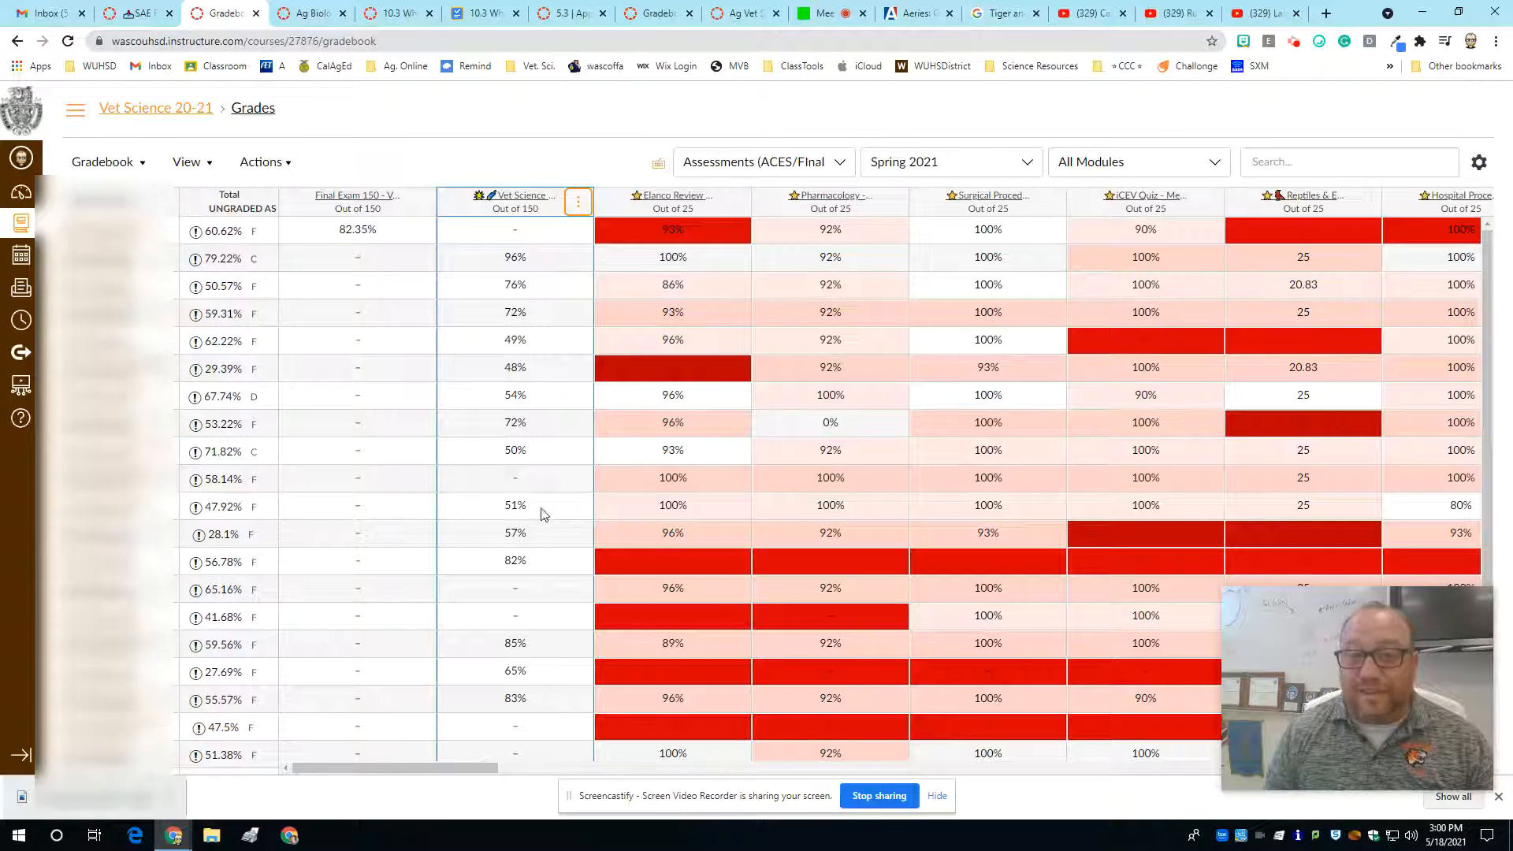
Reopen Message Students Who for the Vet Science - Certification Test and address students who haven't been graded.
scroll(533, 551, down, 3)
scroll(532, 575, up, 3)
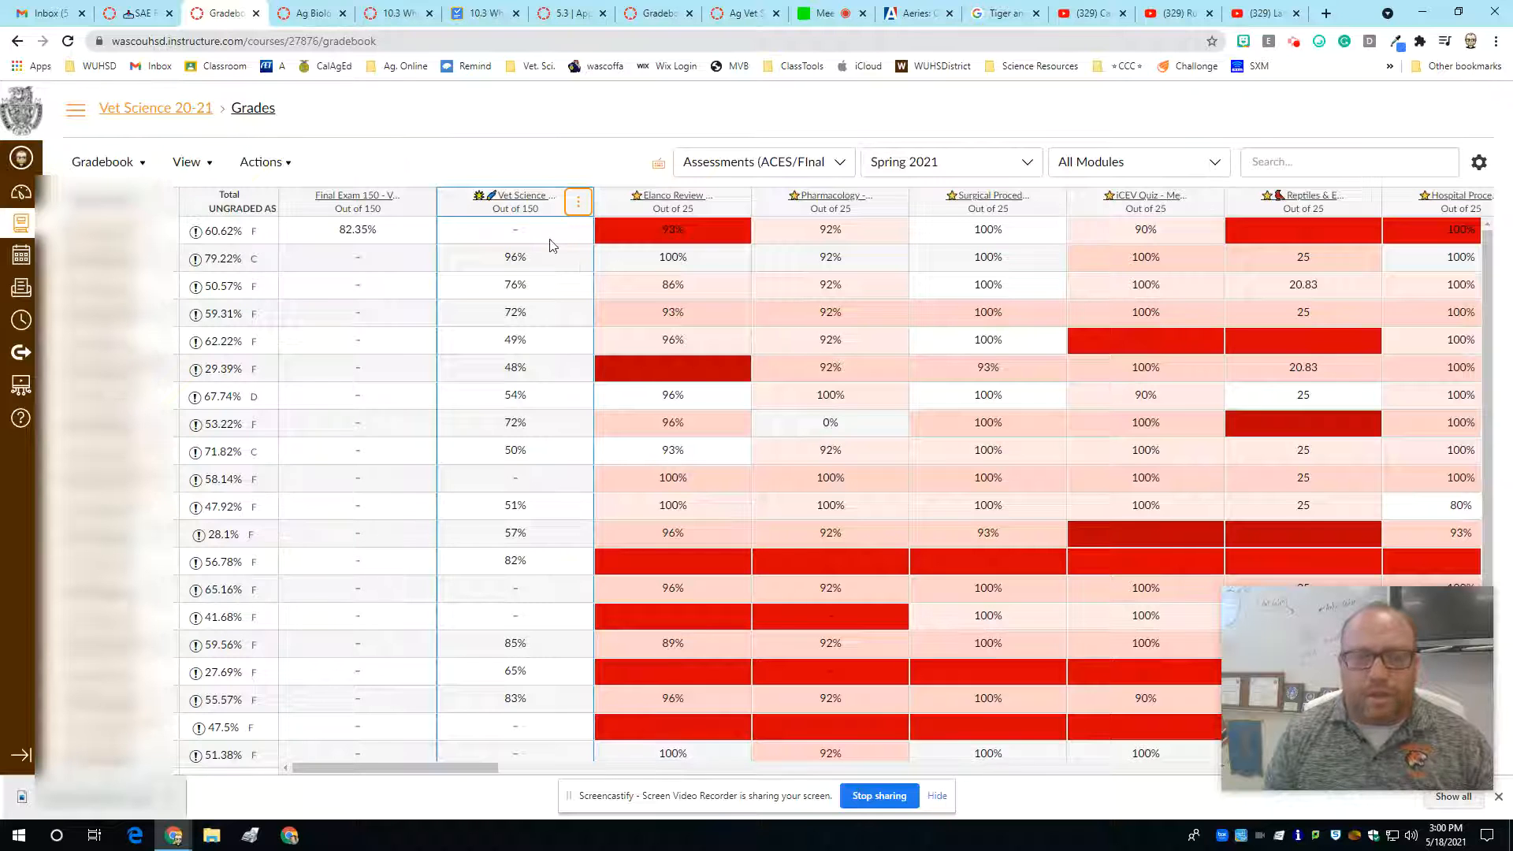
click(578, 204)
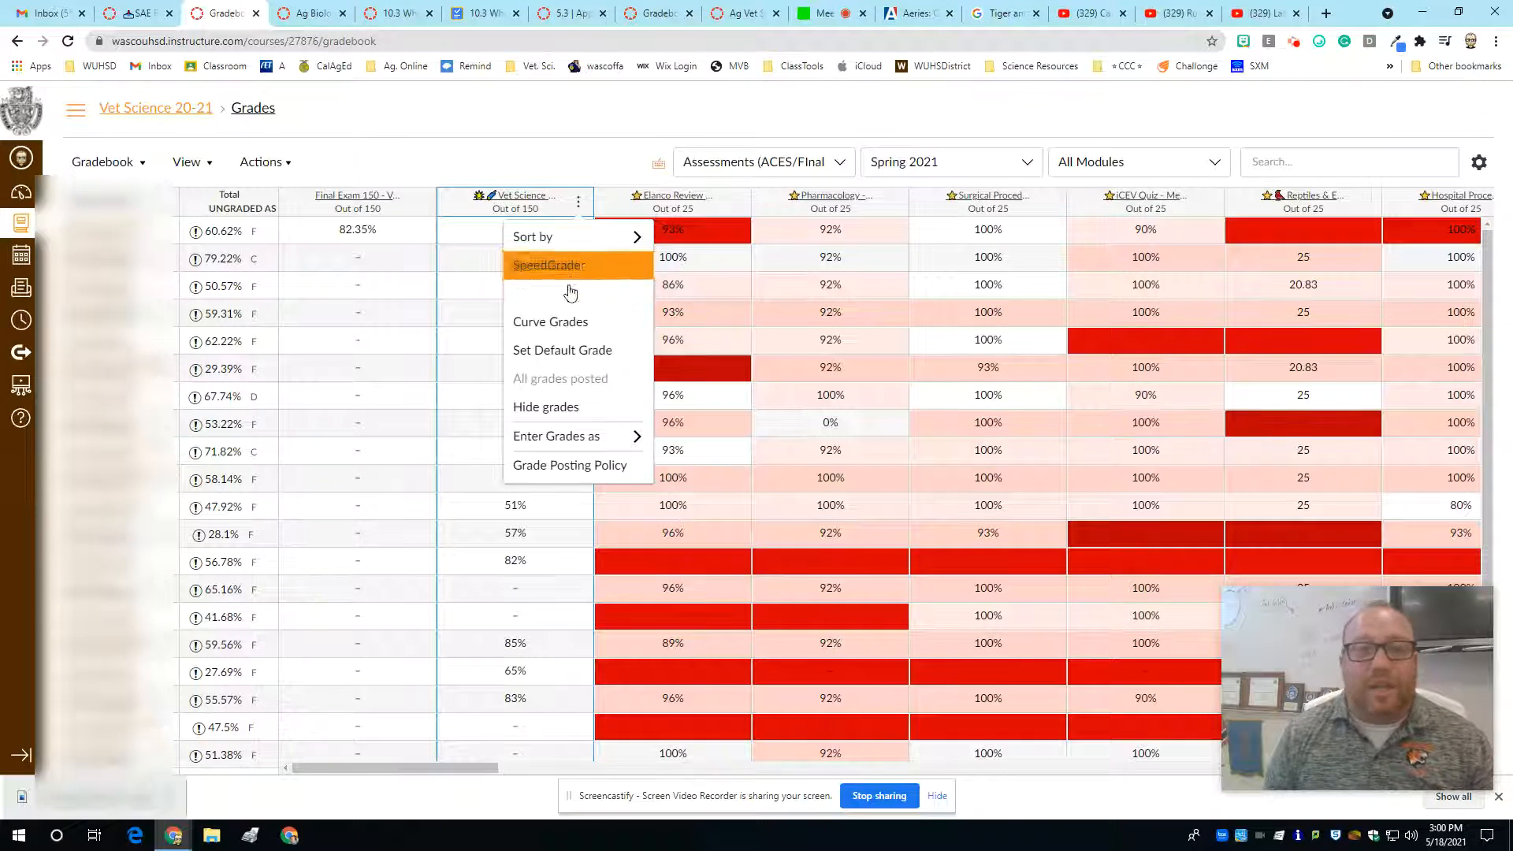
click(612, 297)
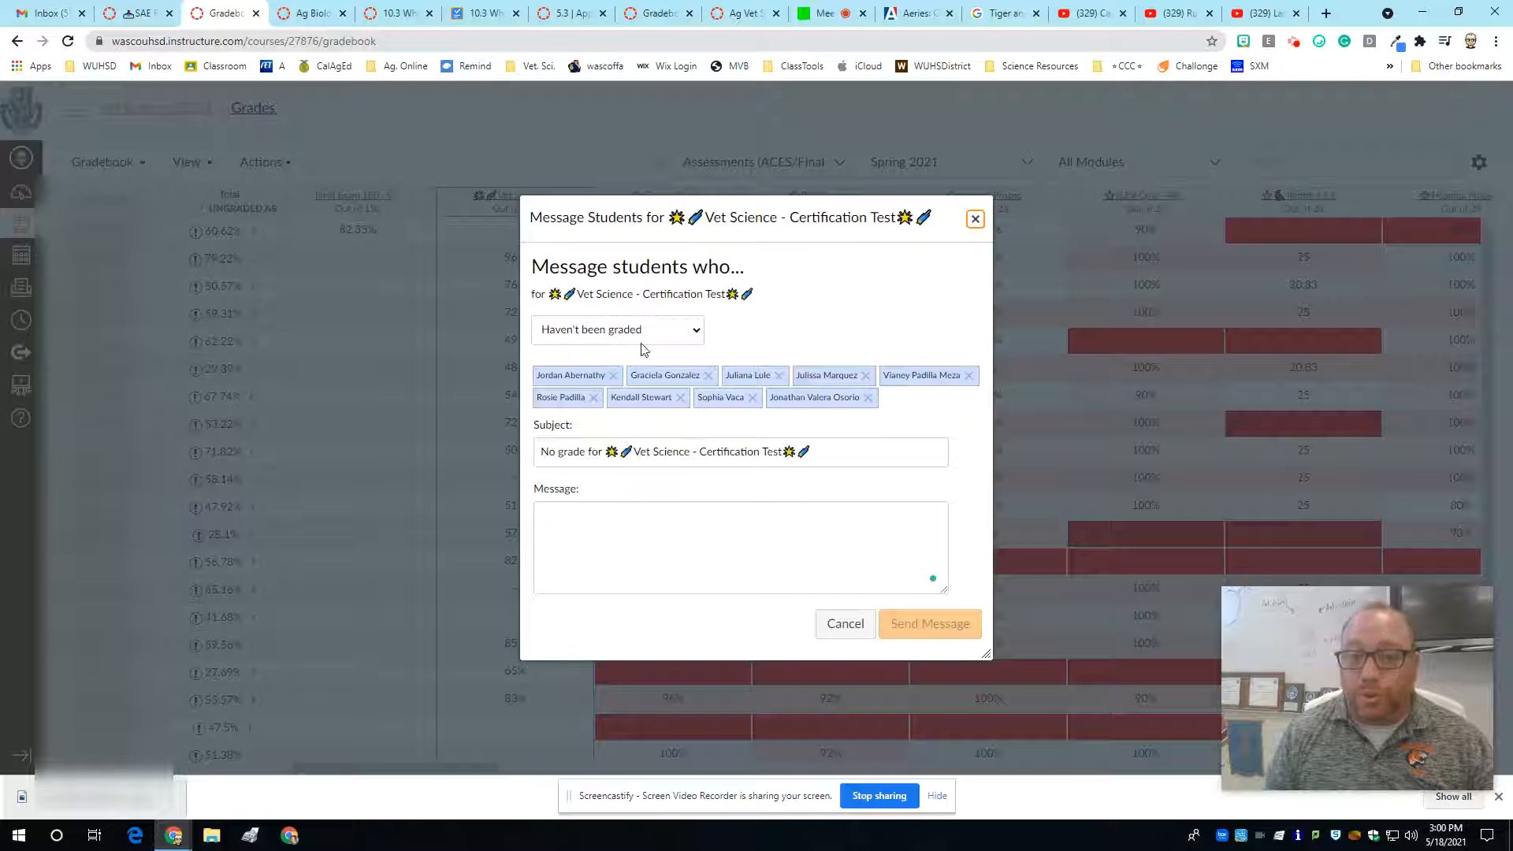
click(692, 332)
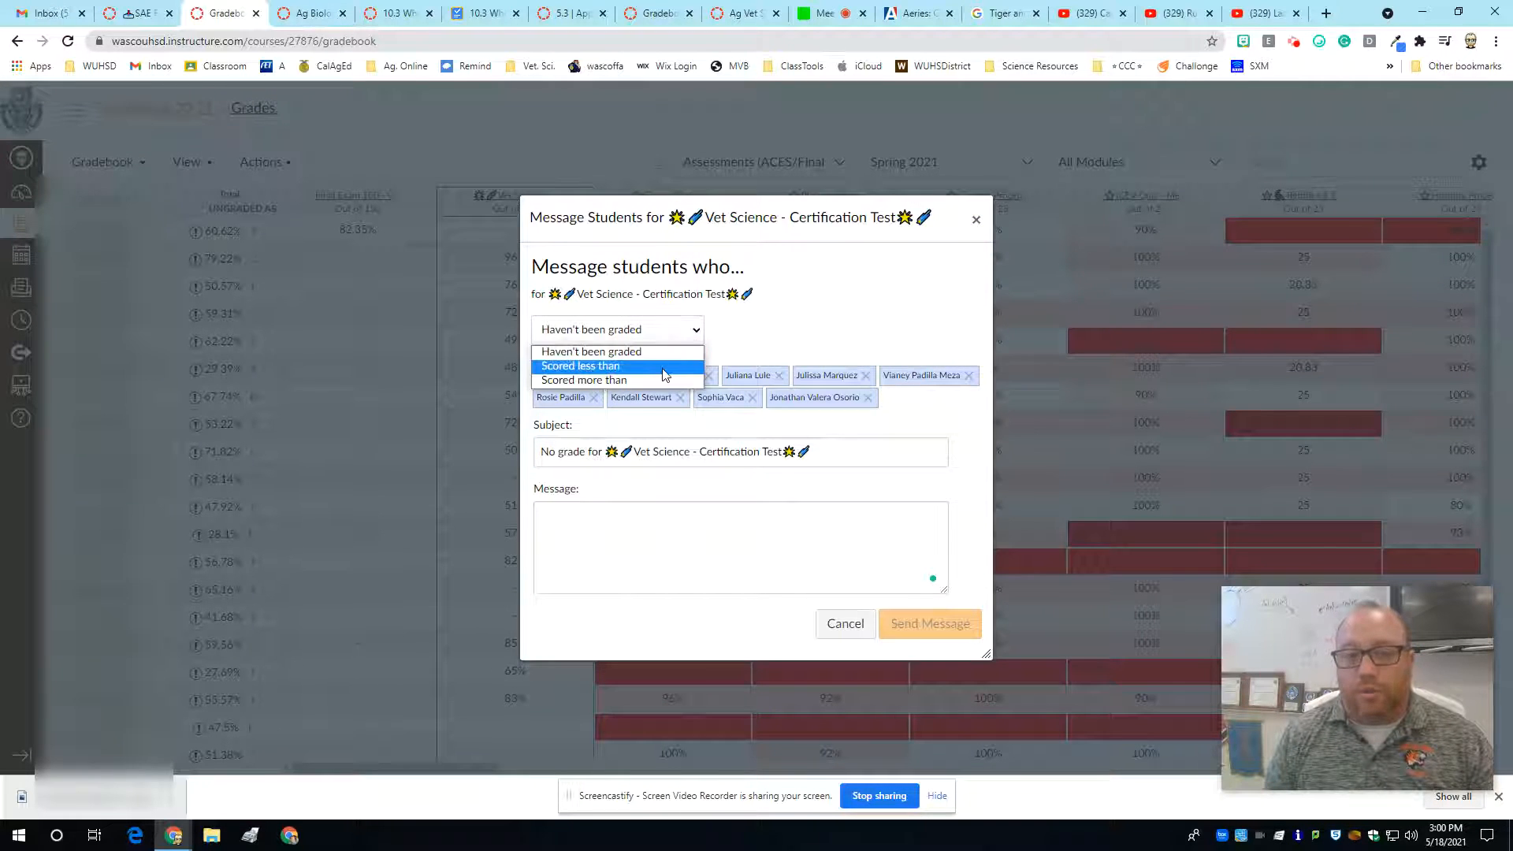
click(676, 364)
click(698, 331)
click(595, 348)
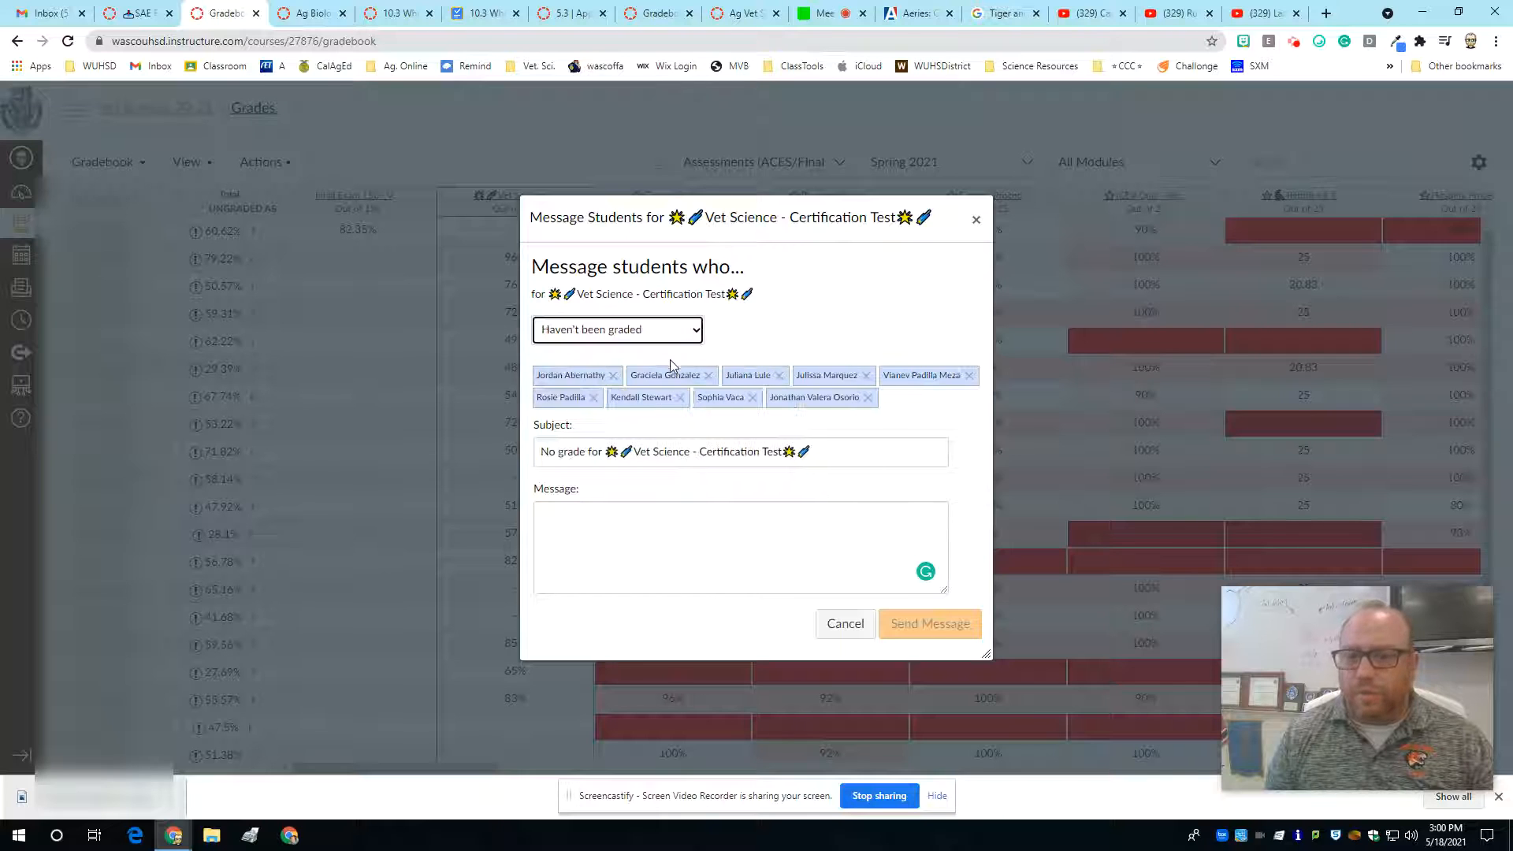
Replace the subject's wording before the test title with "Missing".
drag(541, 453, 606, 453)
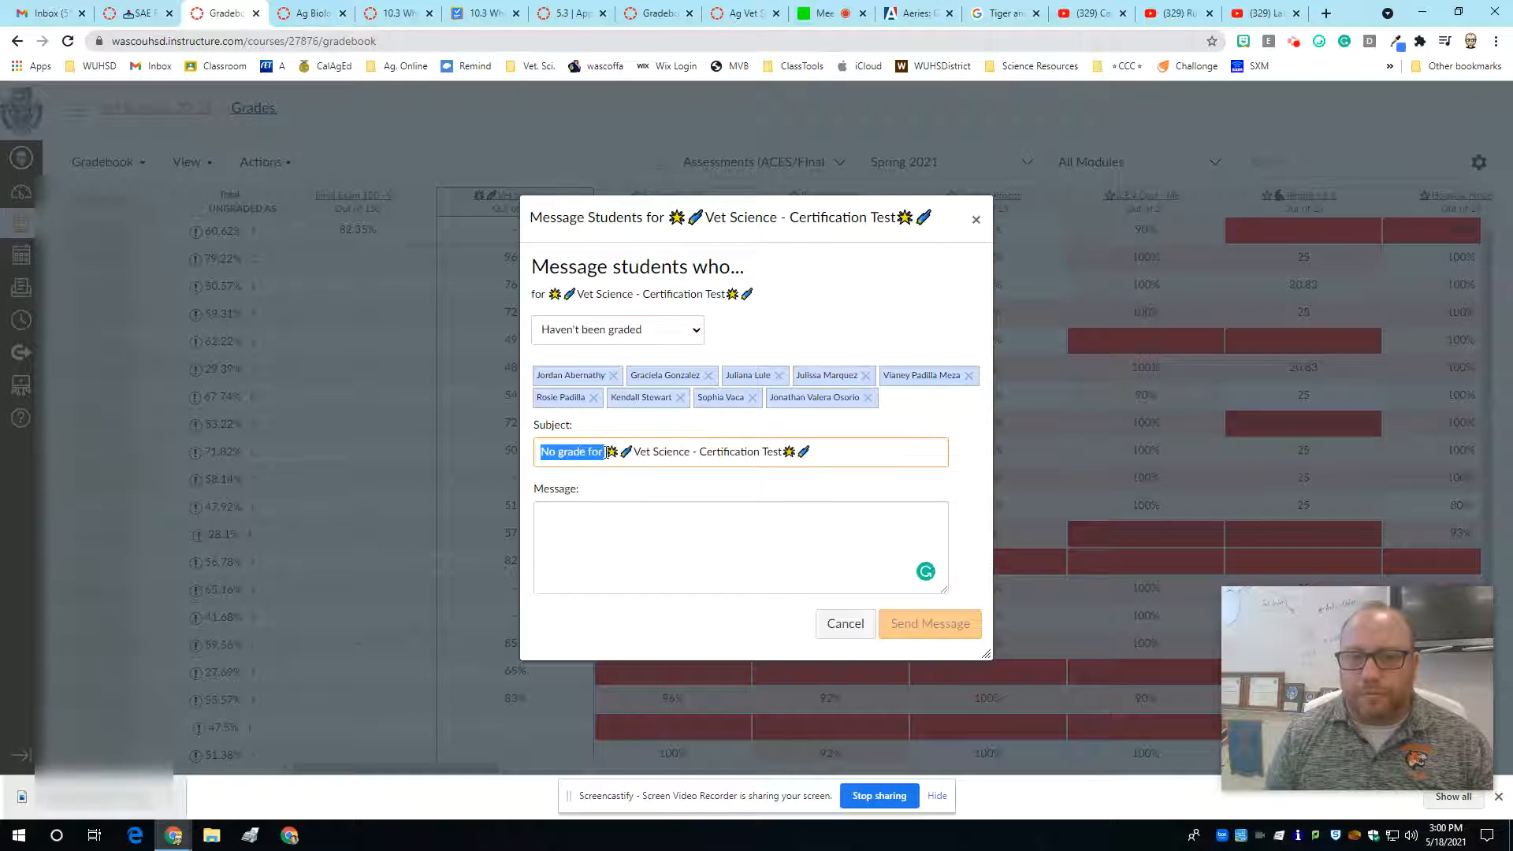
key(BackSpace)
text(Missing)
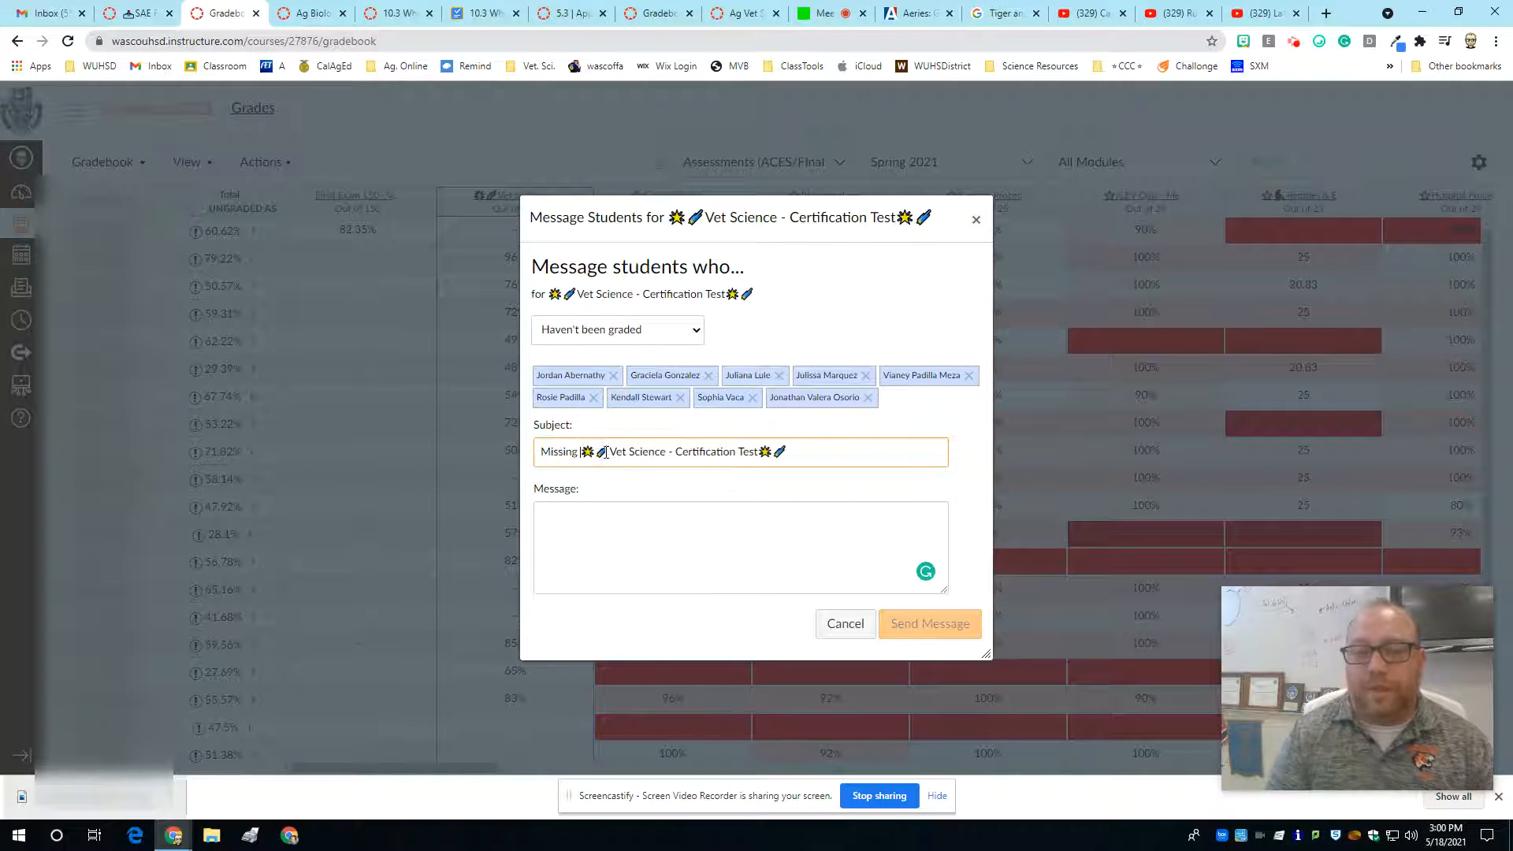
Write the message "Hey Everyone Lets get this done if you need help let me know." and cancel it without sending.
click(613, 558)
text(Hey)
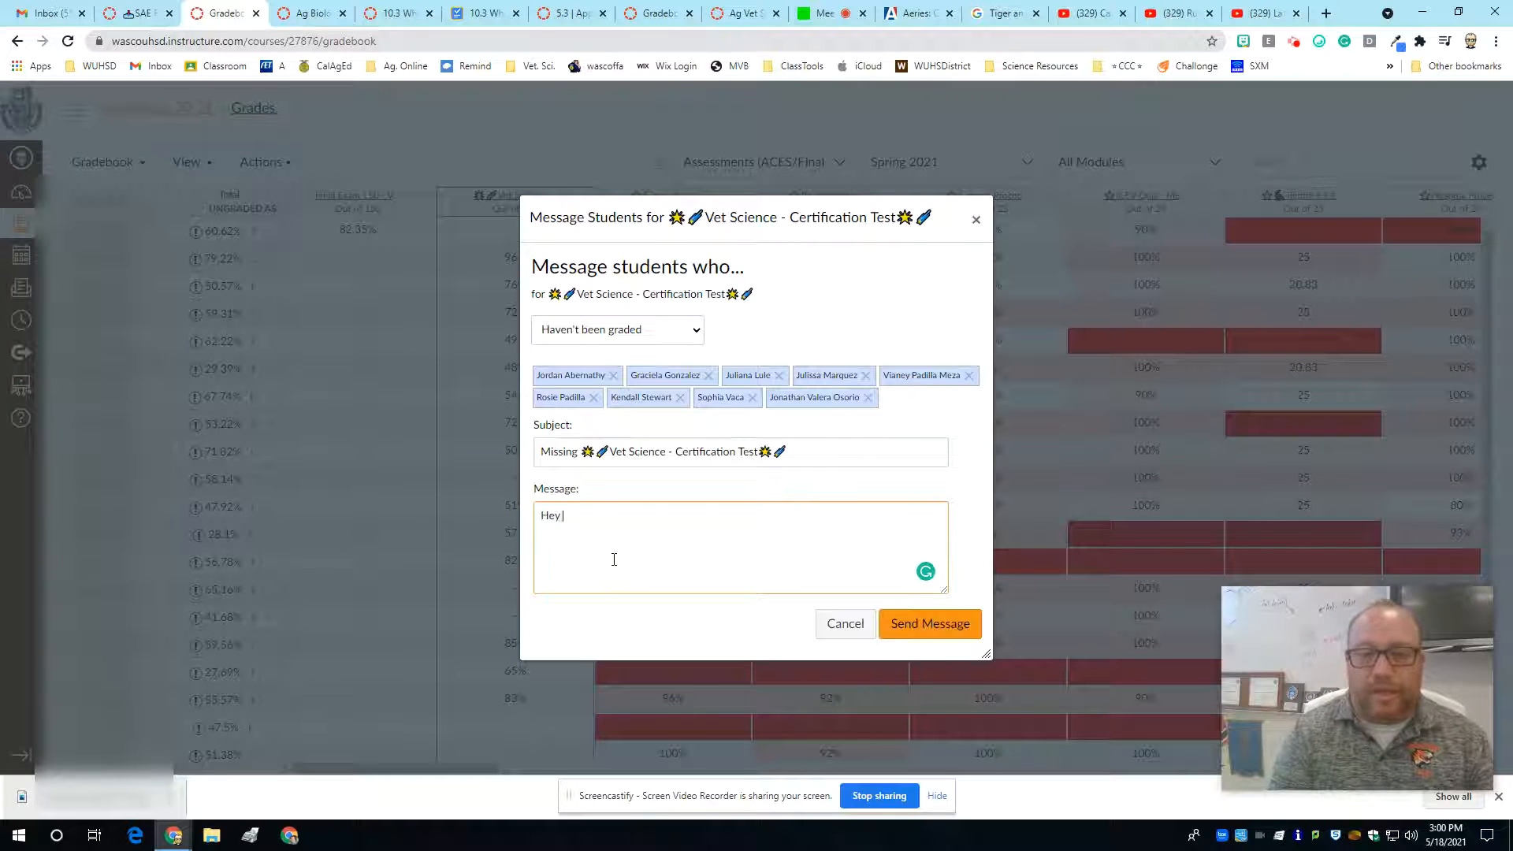
text( Everyone Let)
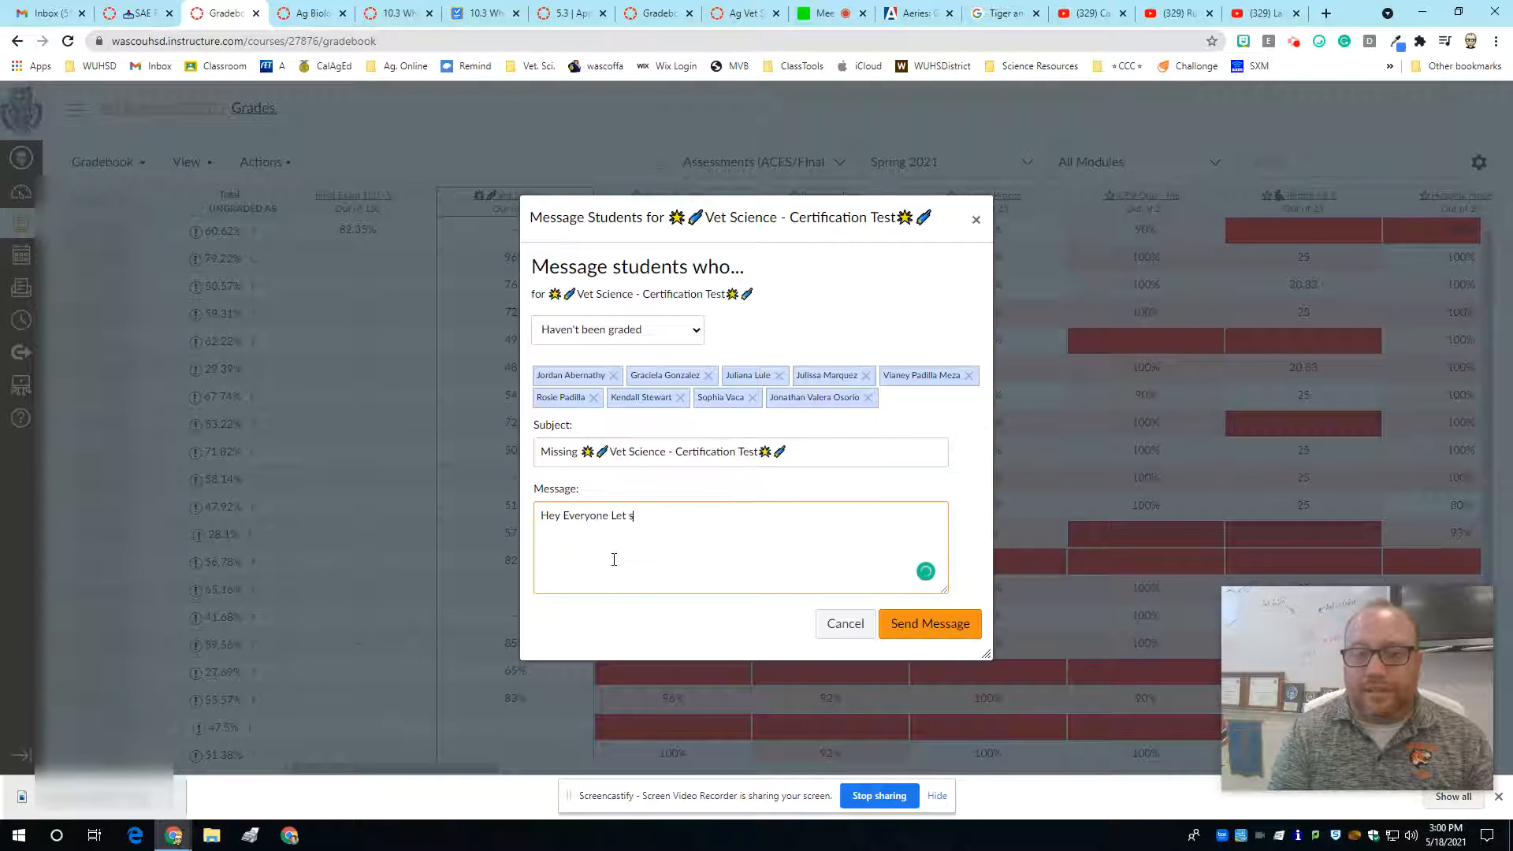
text(s get this)
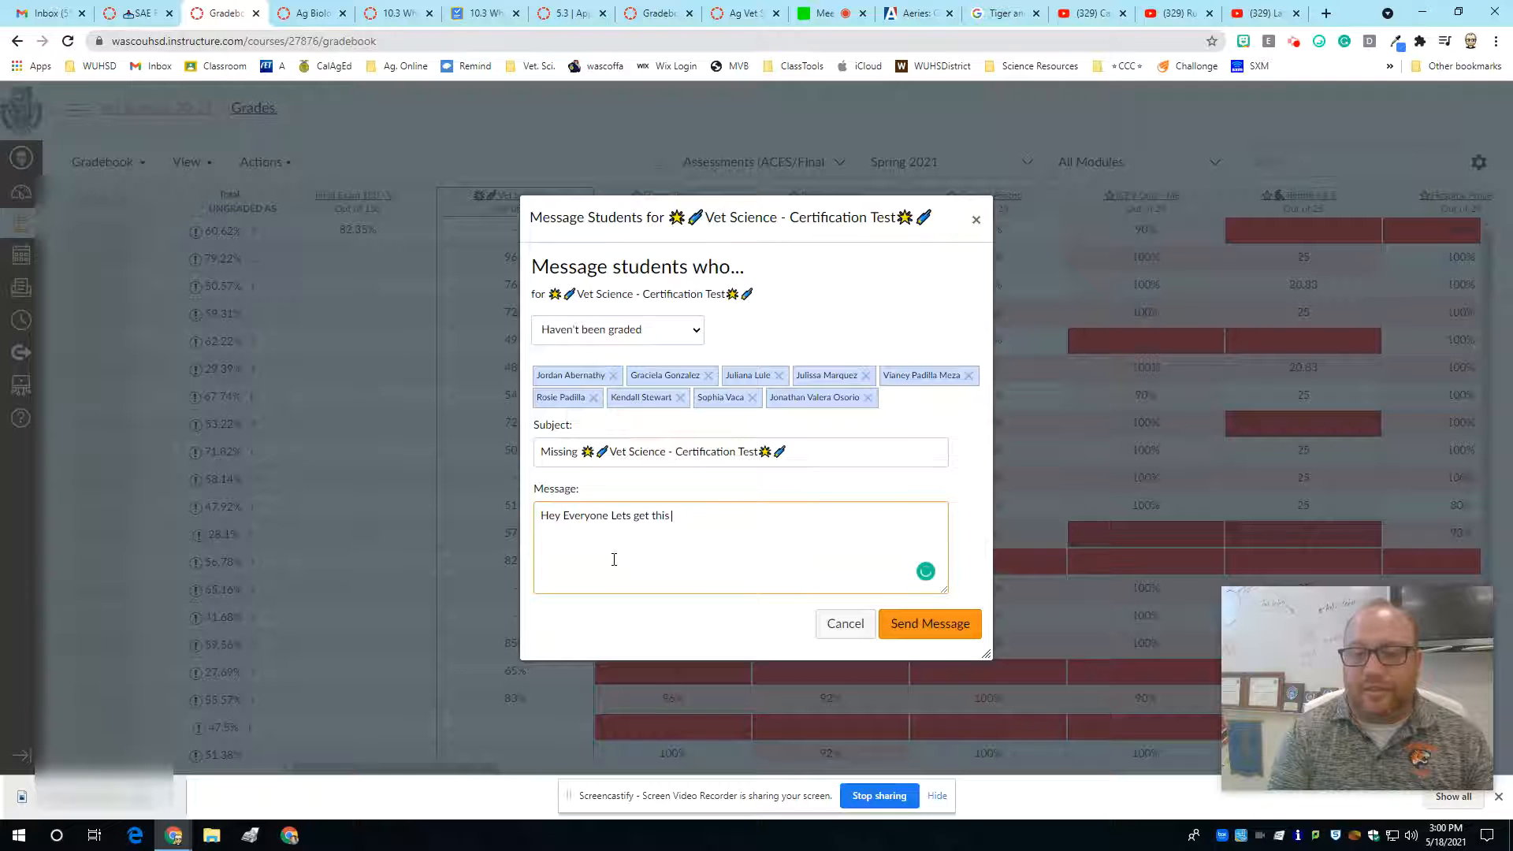
text( doene)
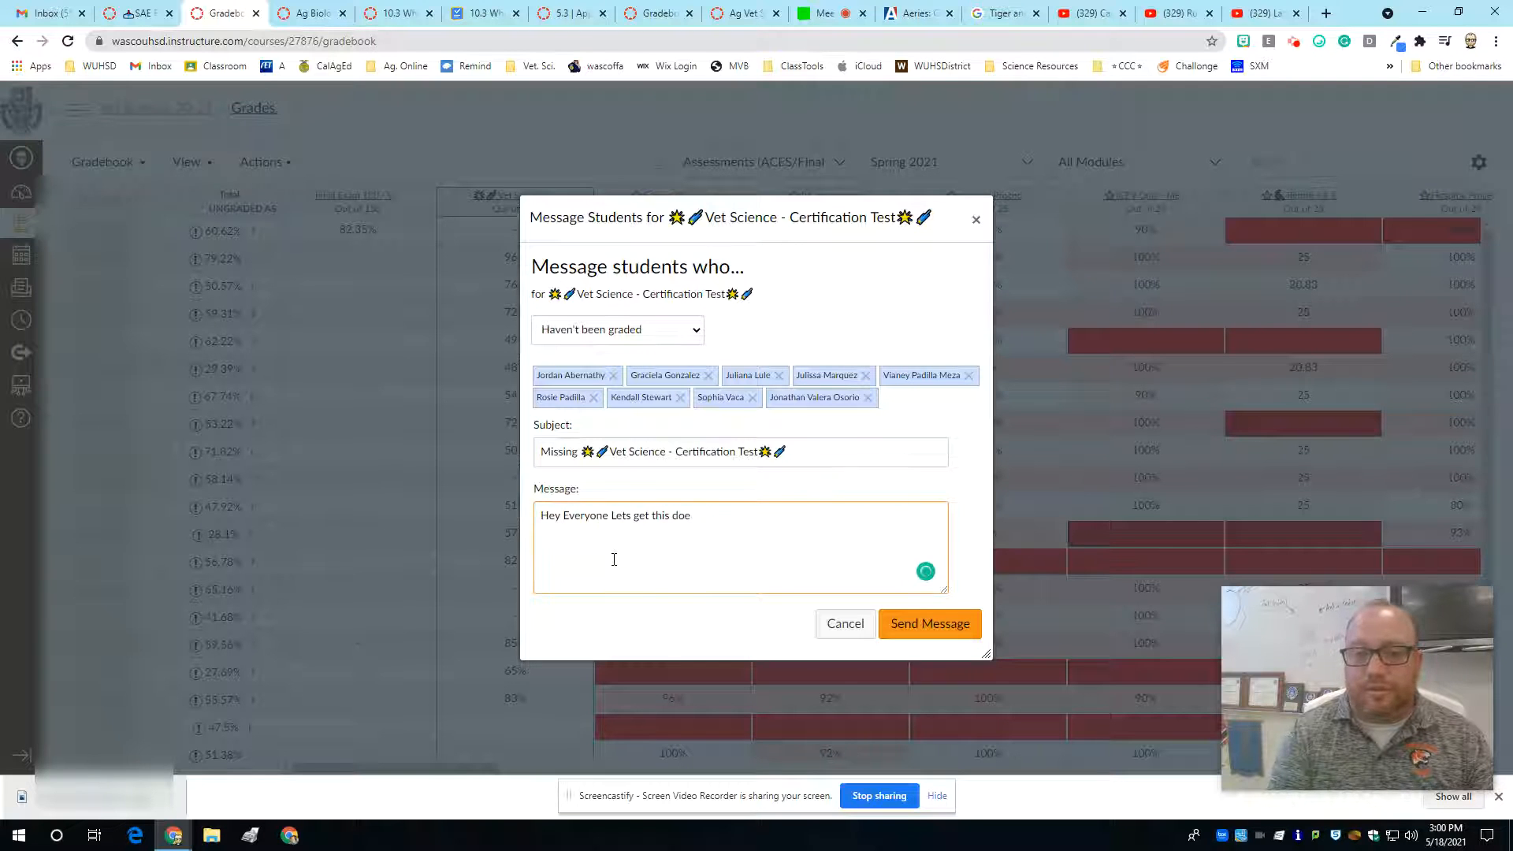
key(BackSpace)
key(BackSpace)
key(BackSpace)
key(BackSpace)
text(one if you need h)
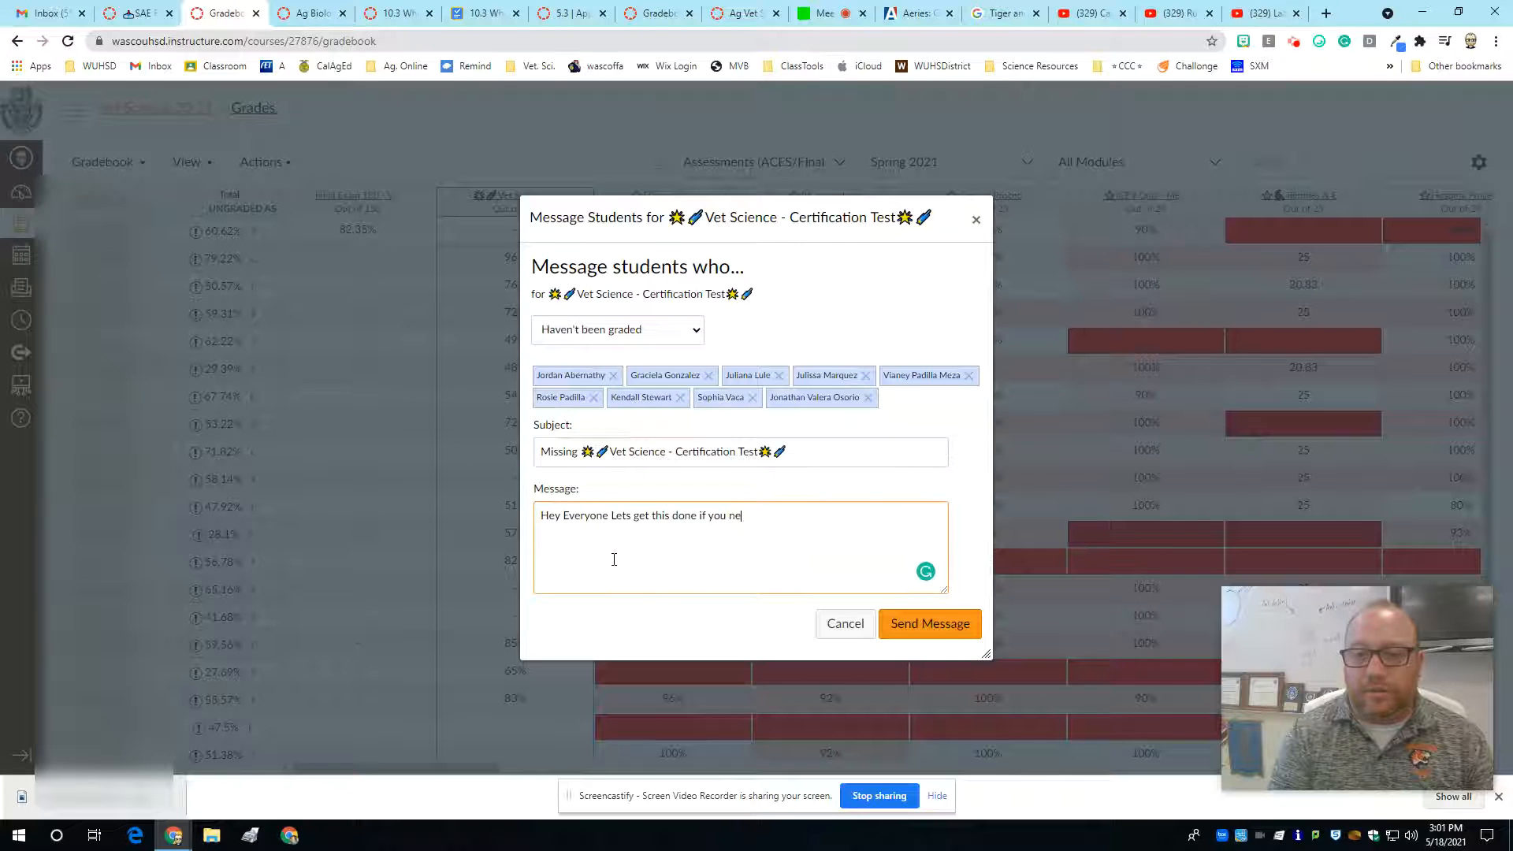
text(elp let me know.)
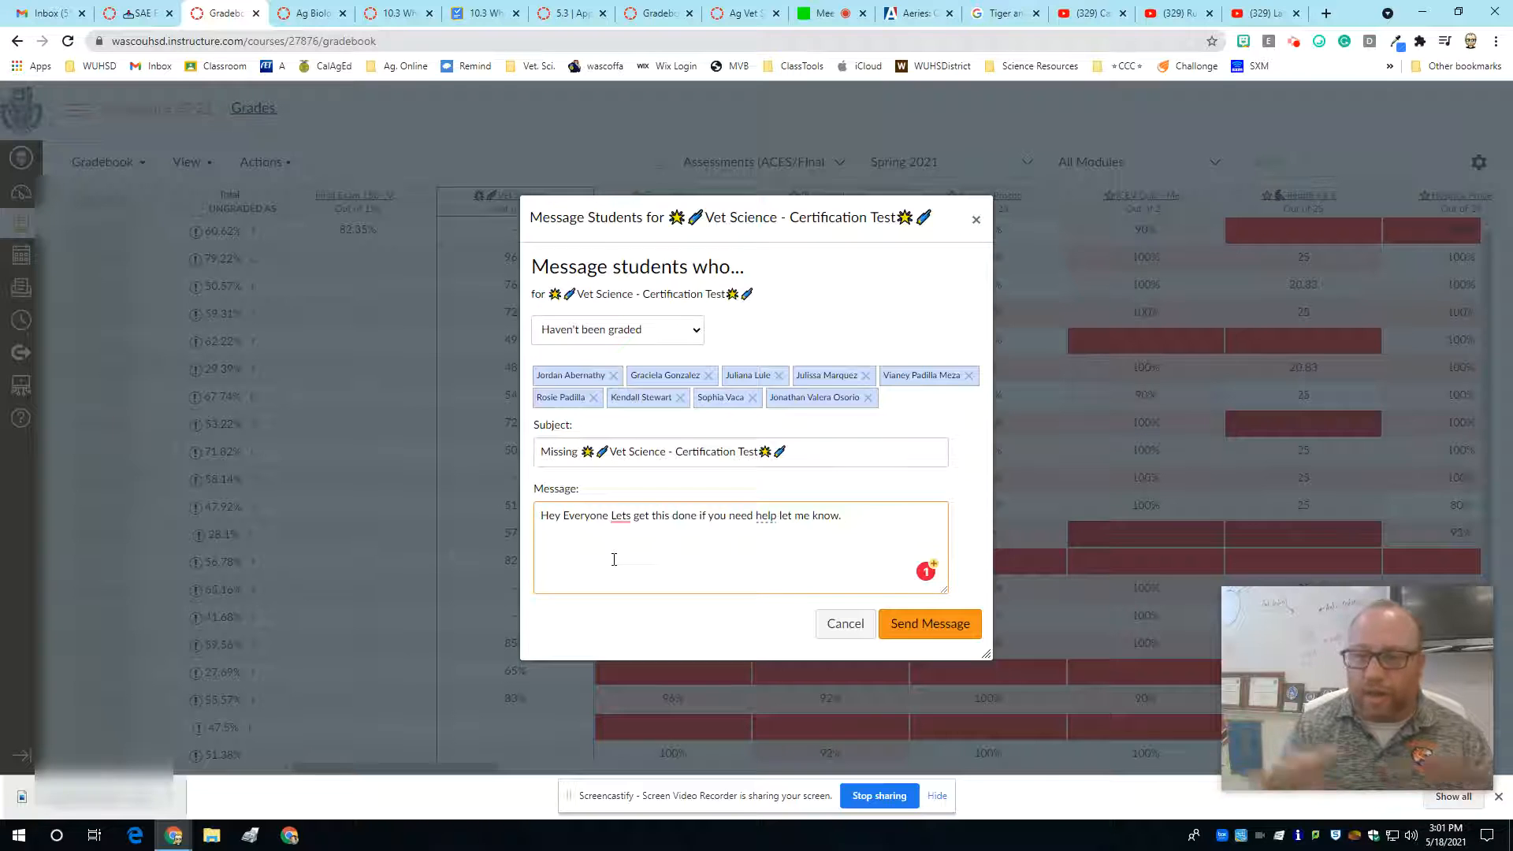
click(840, 628)
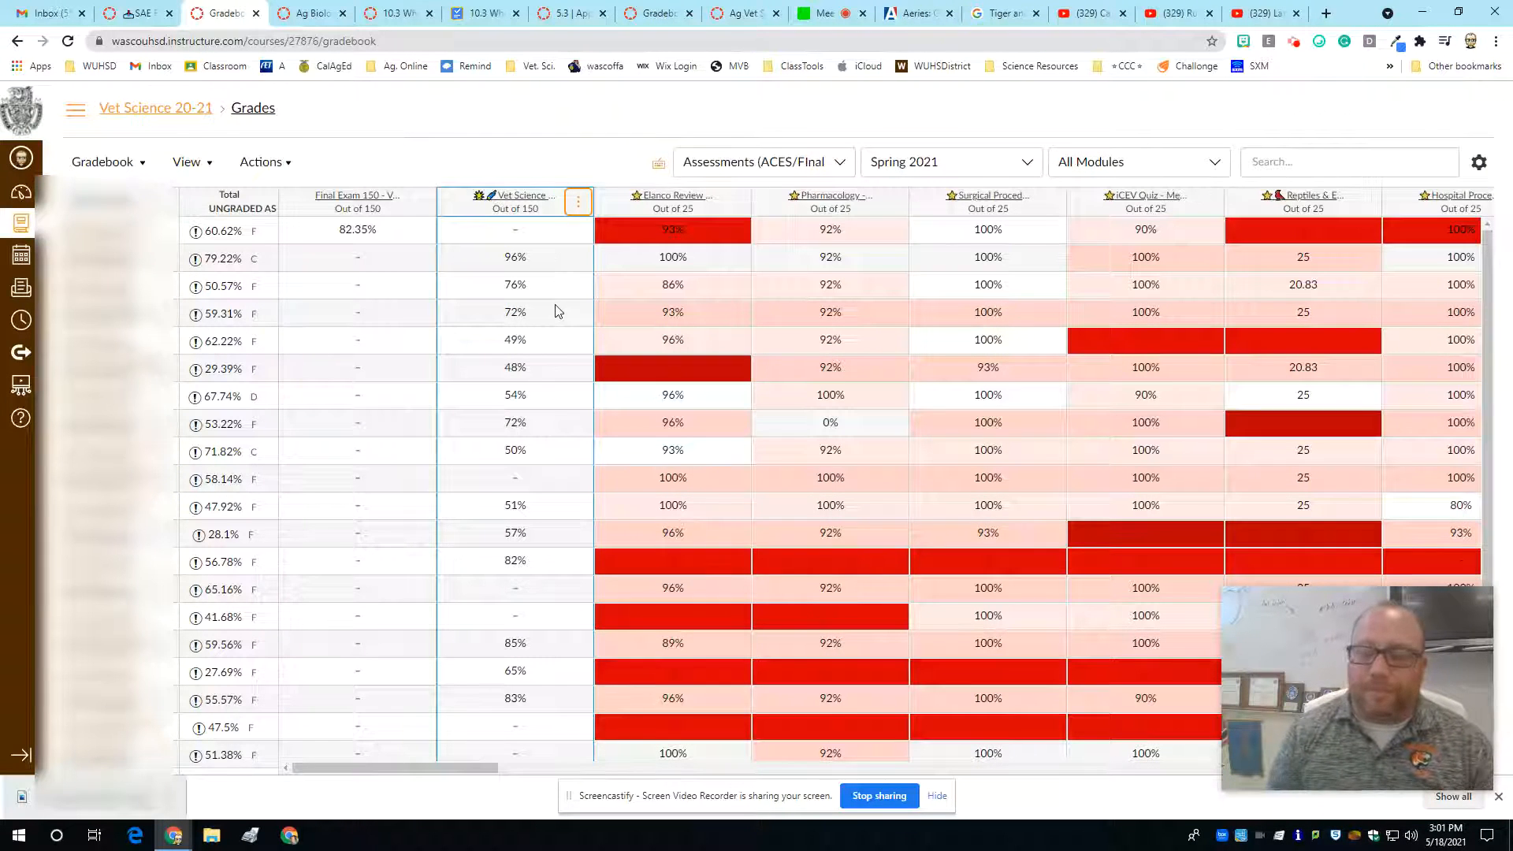